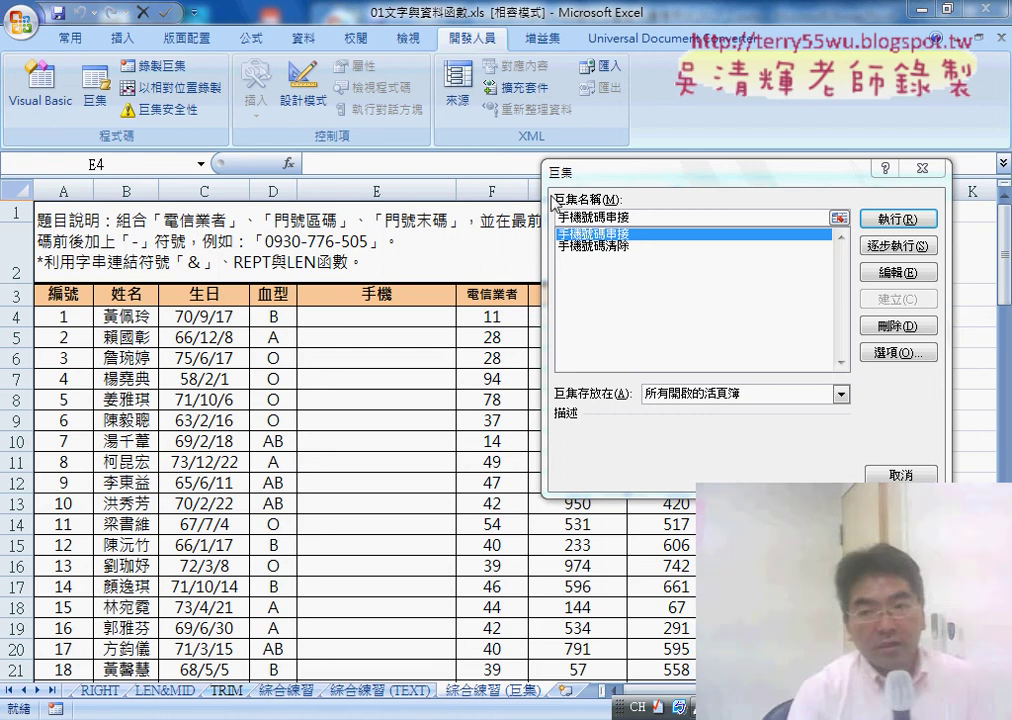
Open the 手機號碼串接 macro's code in the Visual Basic editor from the Macro dialog.
{"action": "left_click_drag", "start_coordinate": [603, 181], "coordinate": [367, 177]}
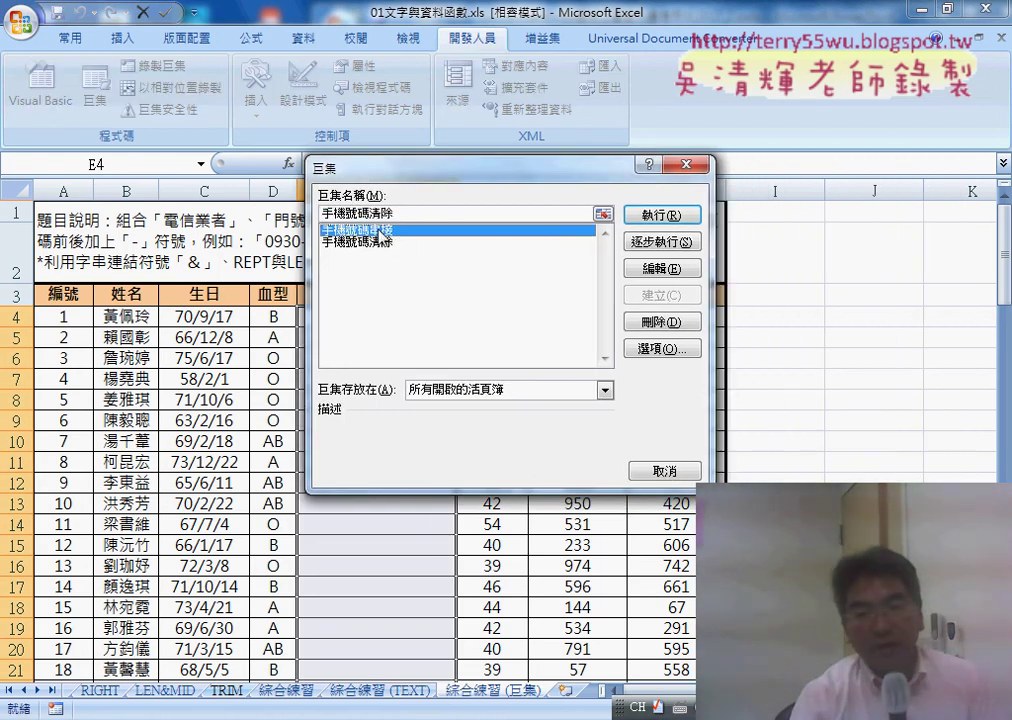
{"action": "left_click", "coordinate": [652, 270]}
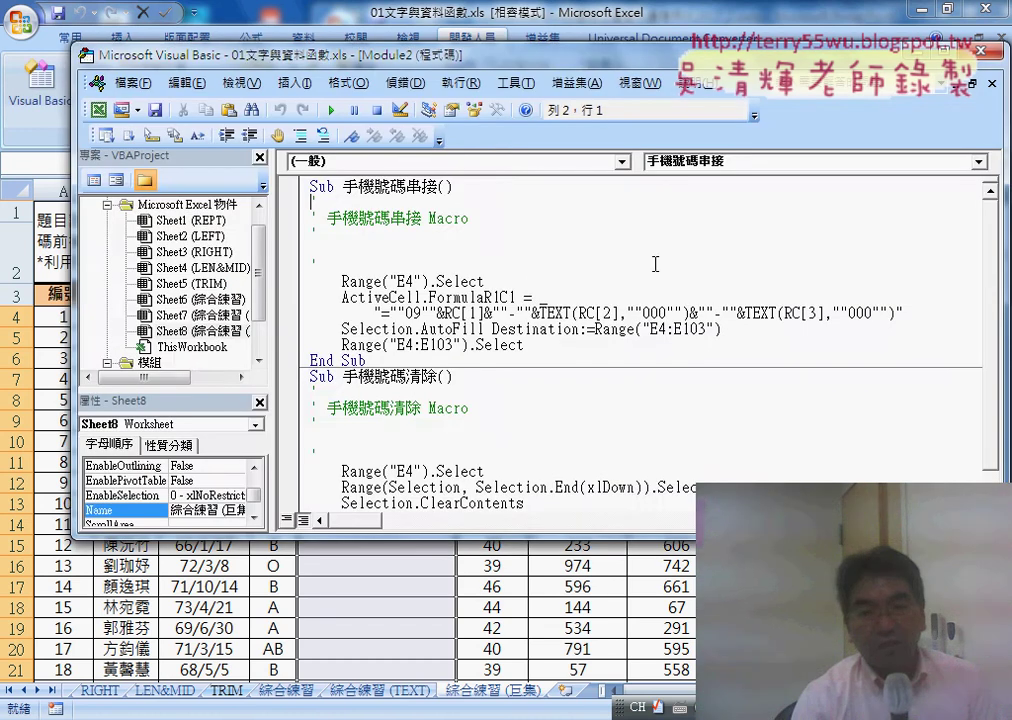
Maximize the Visual Basic editor and select Module2 in the project tree.
{"action": "left_click_drag", "start_coordinate": [369, 56], "coordinate": [299, 21]}
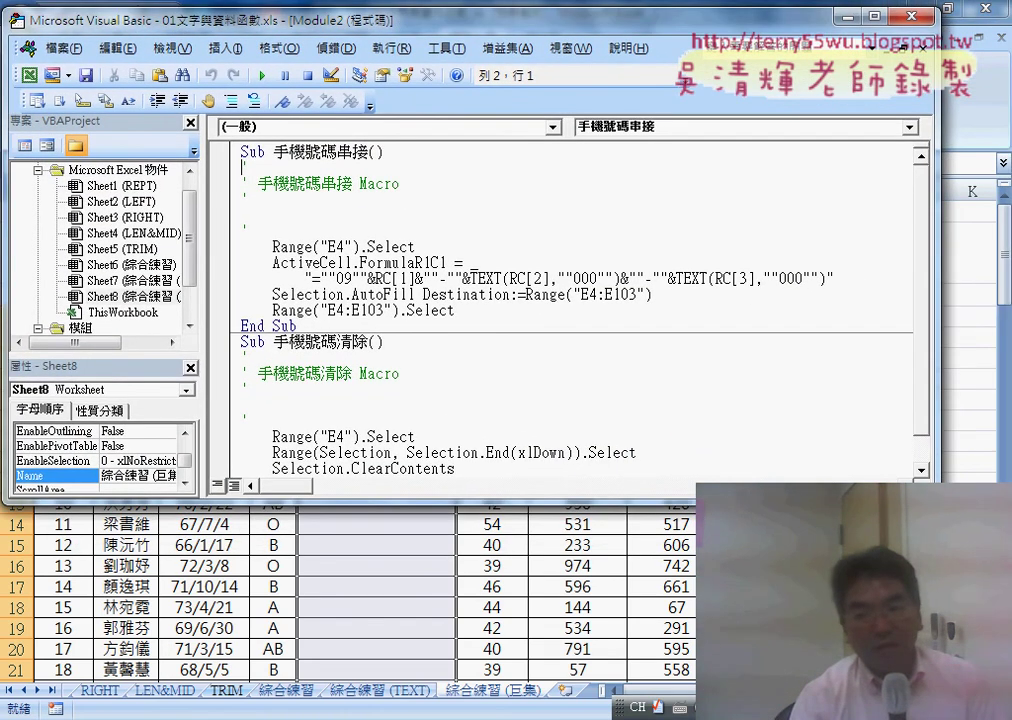
{"action": "double_click", "coordinate": [299, 21]}
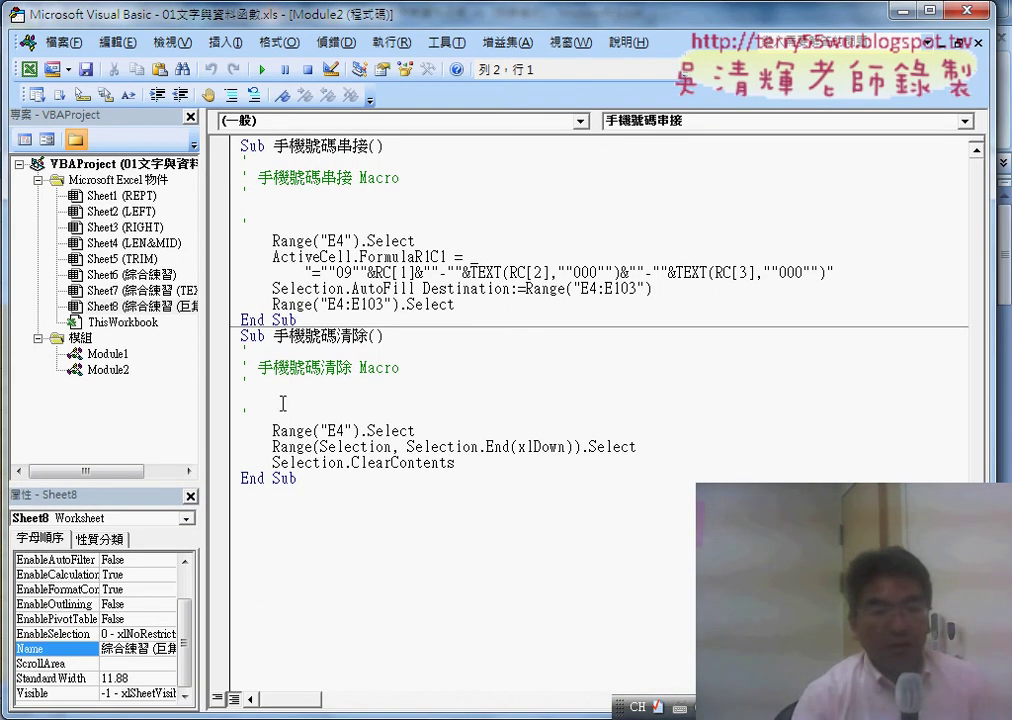
{"action": "double_click", "coordinate": [124, 370]}
{"action": "left_click", "coordinate": [108, 371]}
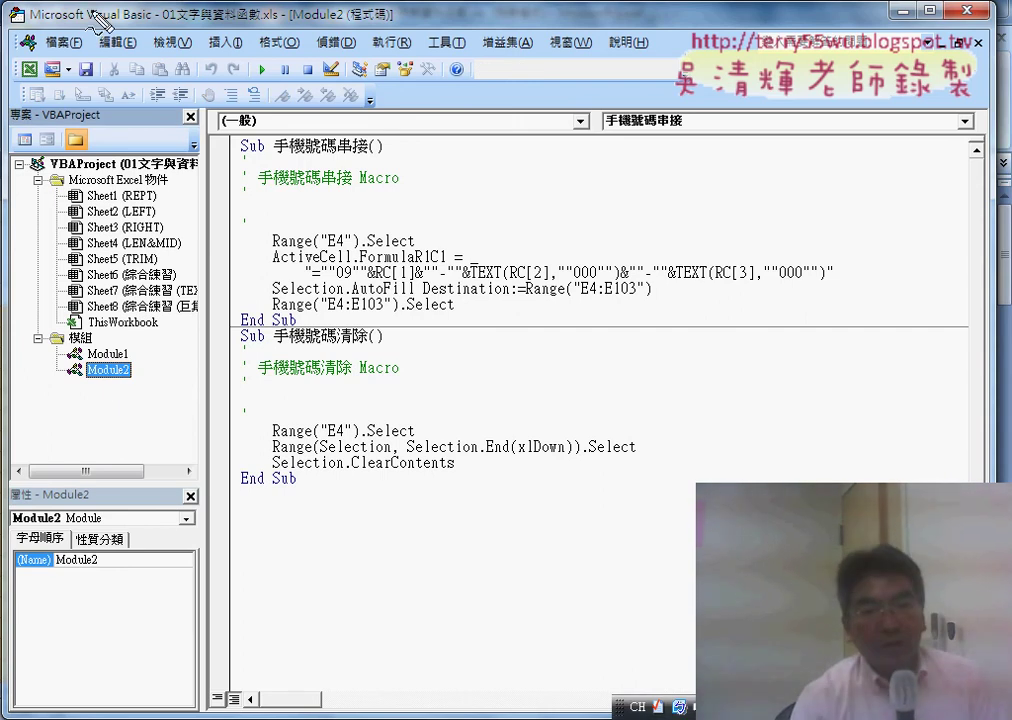
Annotate Module2, the Sub and End Sub lines, and the macro's comment line.
{"action": "left_click_drag", "start_coordinate": [100, 358], "coordinate": [45, 332]}
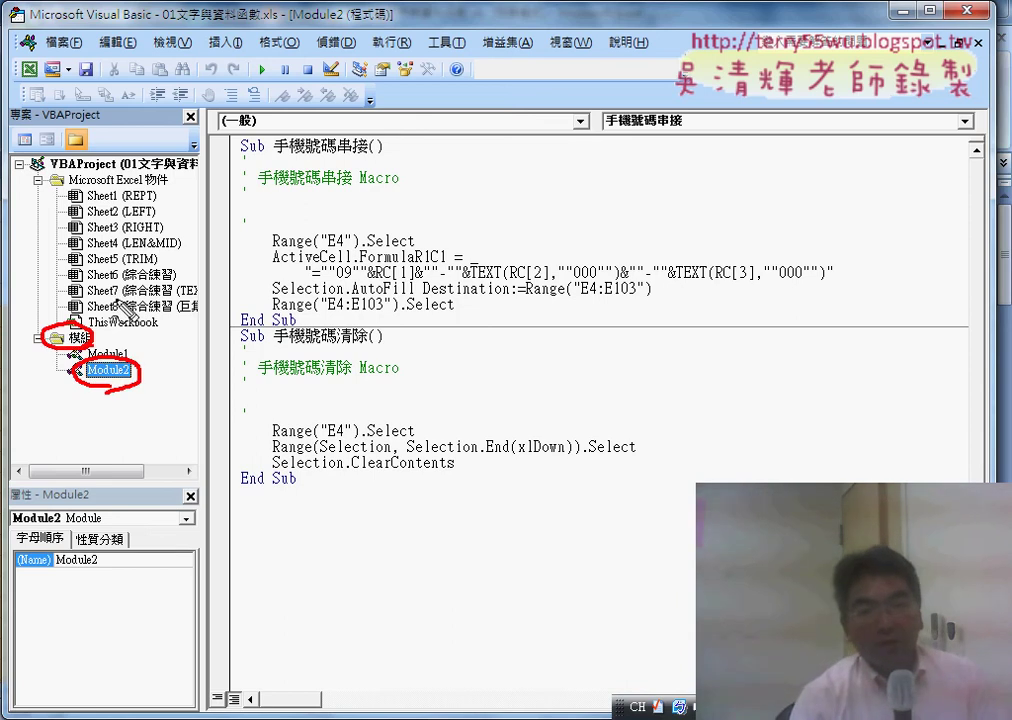
{"action": "left_click_drag", "start_coordinate": [240, 154], "coordinate": [264, 151]}
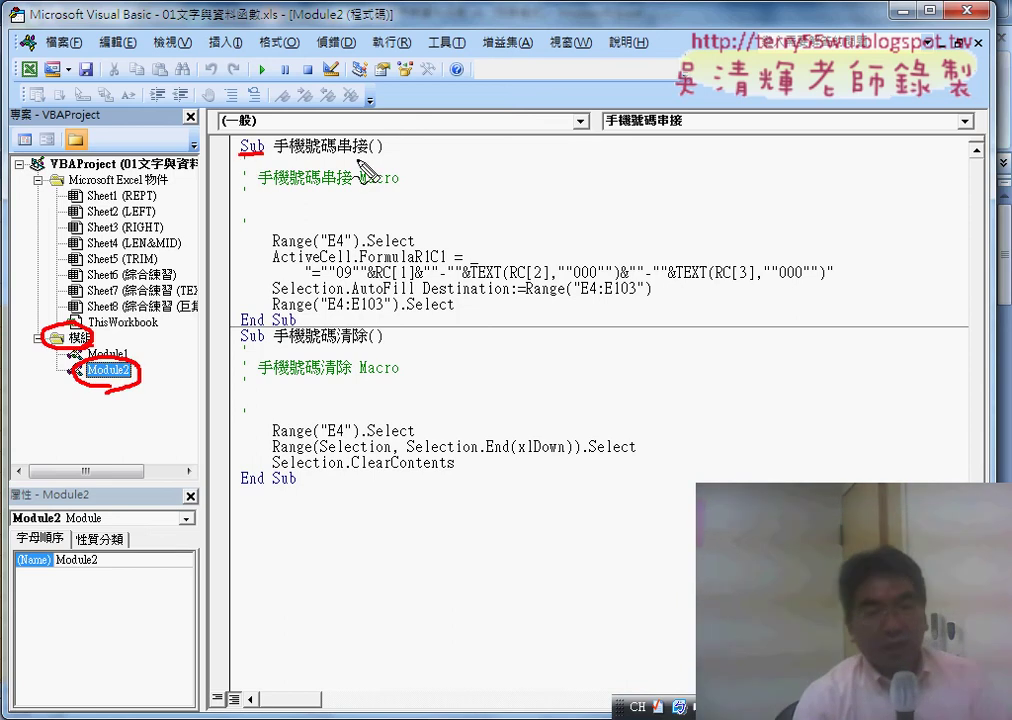
{"action": "left_click_drag", "start_coordinate": [242, 326], "coordinate": [295, 324]}
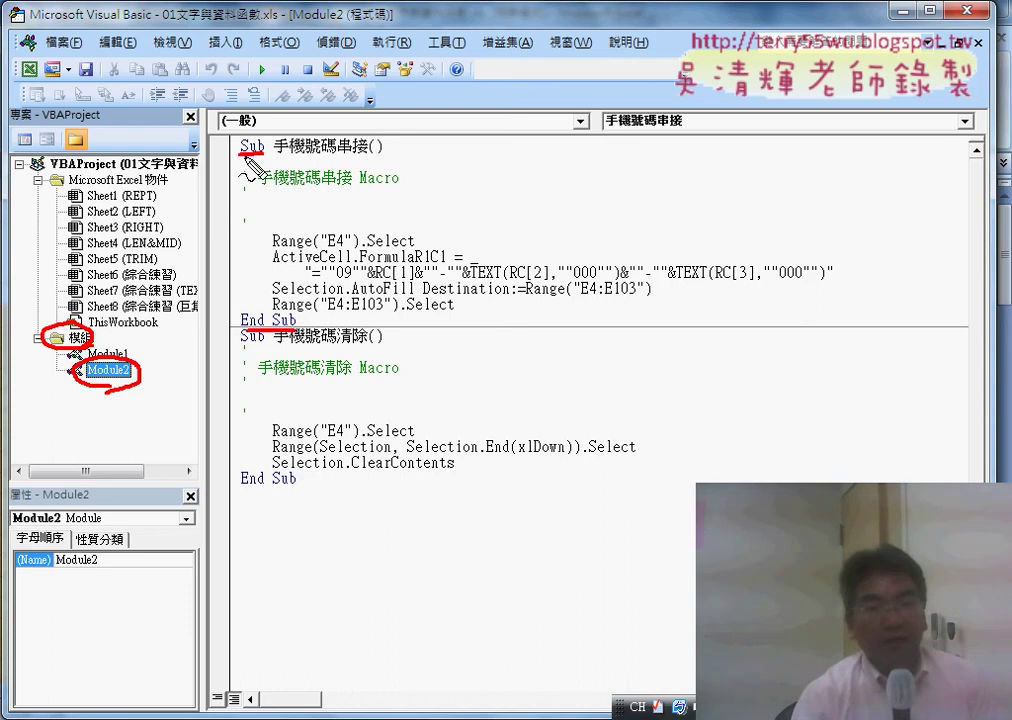
{"action": "mouse_move", "coordinate": [235, 128]}
{"action": "left_mouse_down"}
{"action": "mouse_move", "coordinate": [284, 127]}
{"action": "mouse_move", "coordinate": [295, 326]}
{"action": "left_mouse_up"}
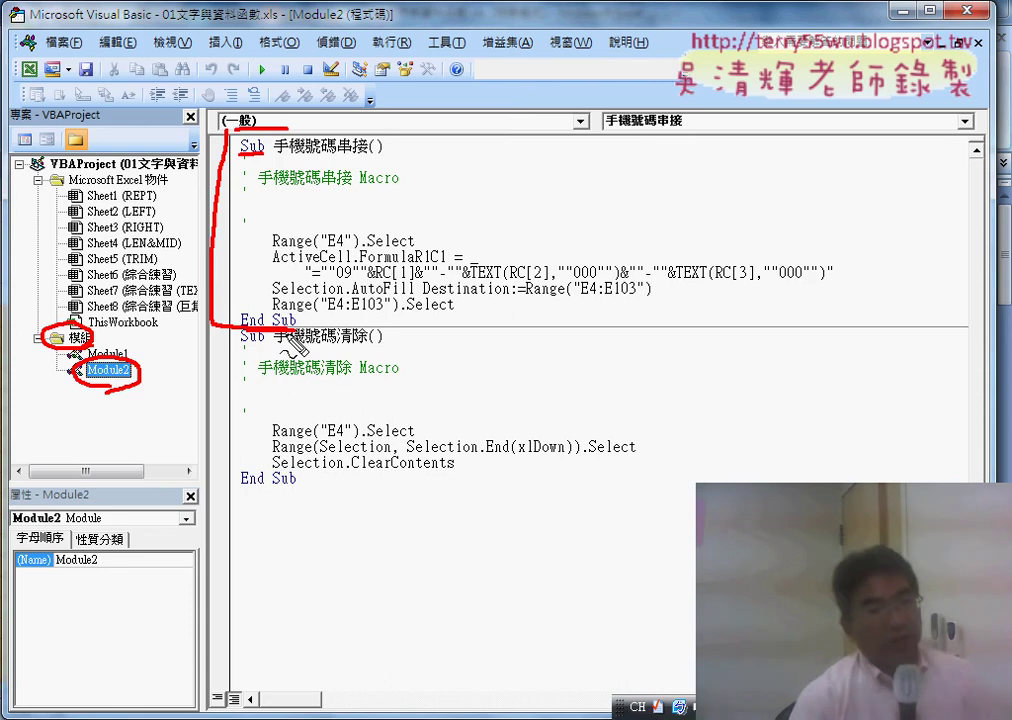
{"action": "left_click_drag", "start_coordinate": [243, 176], "coordinate": [256, 168]}
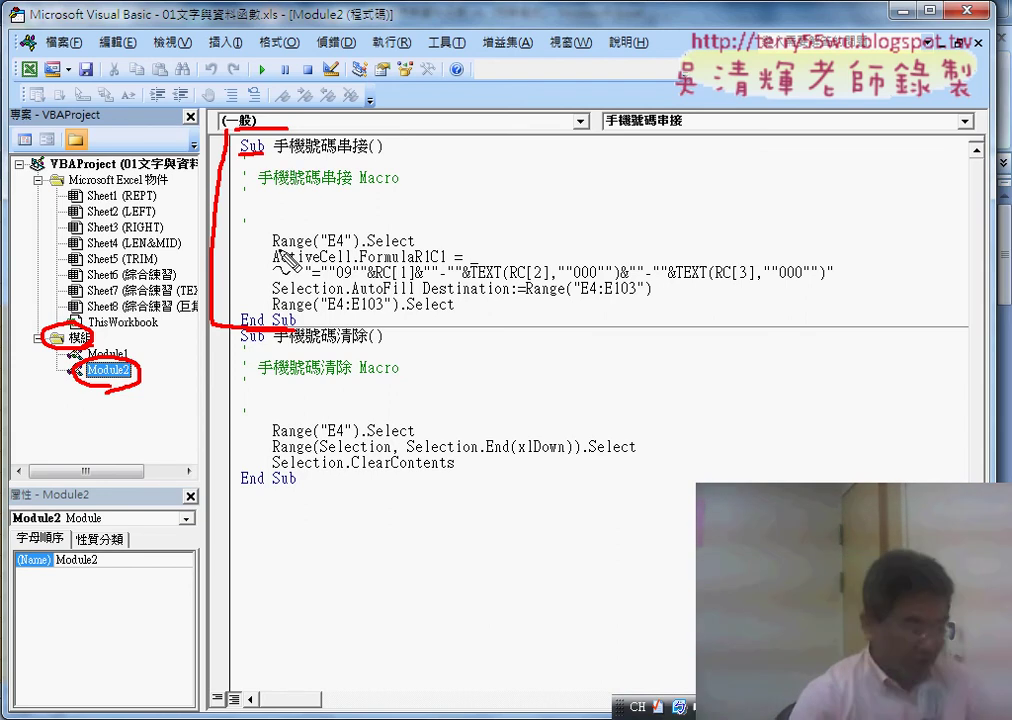
{"action": "key", "text": "Escape"}
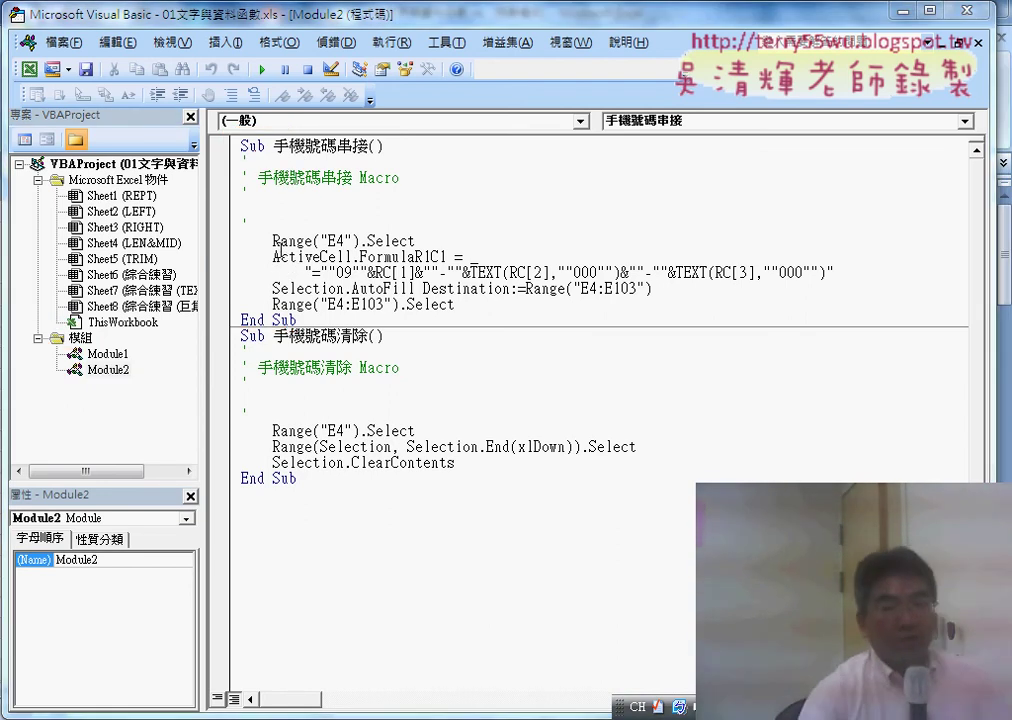
Highlight Range("E4").Select and place the narrowed editor beside the Excel worksheet.
{"action": "left_click_drag", "start_coordinate": [274, 240], "coordinate": [401, 240]}
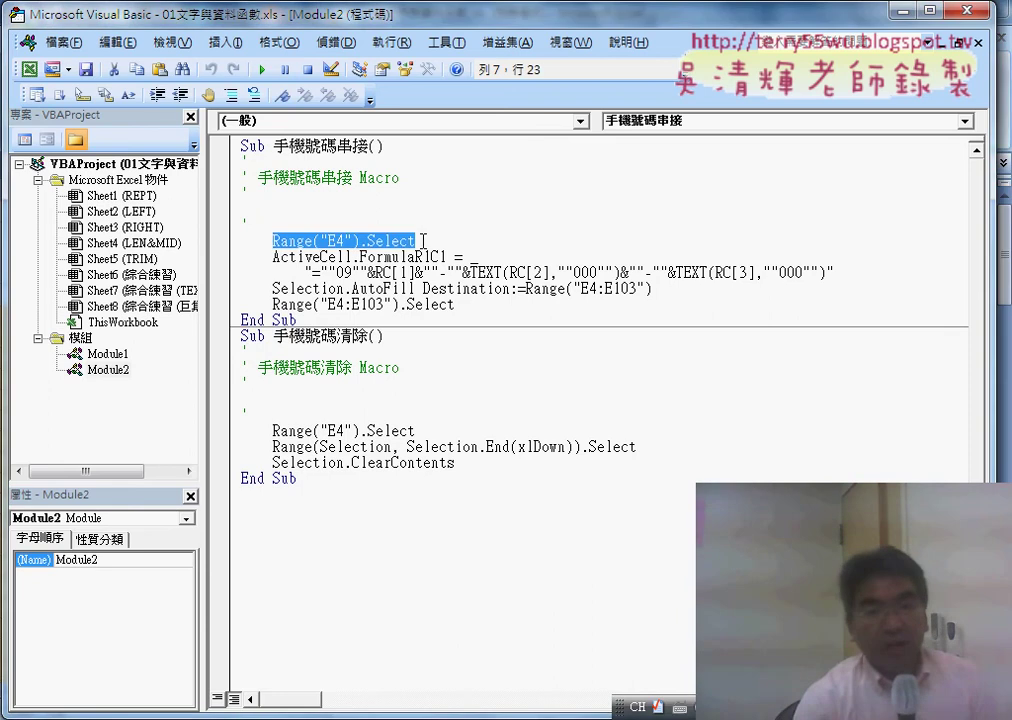
{"action": "left_click_drag", "start_coordinate": [203, 138], "coordinate": [163, 138]}
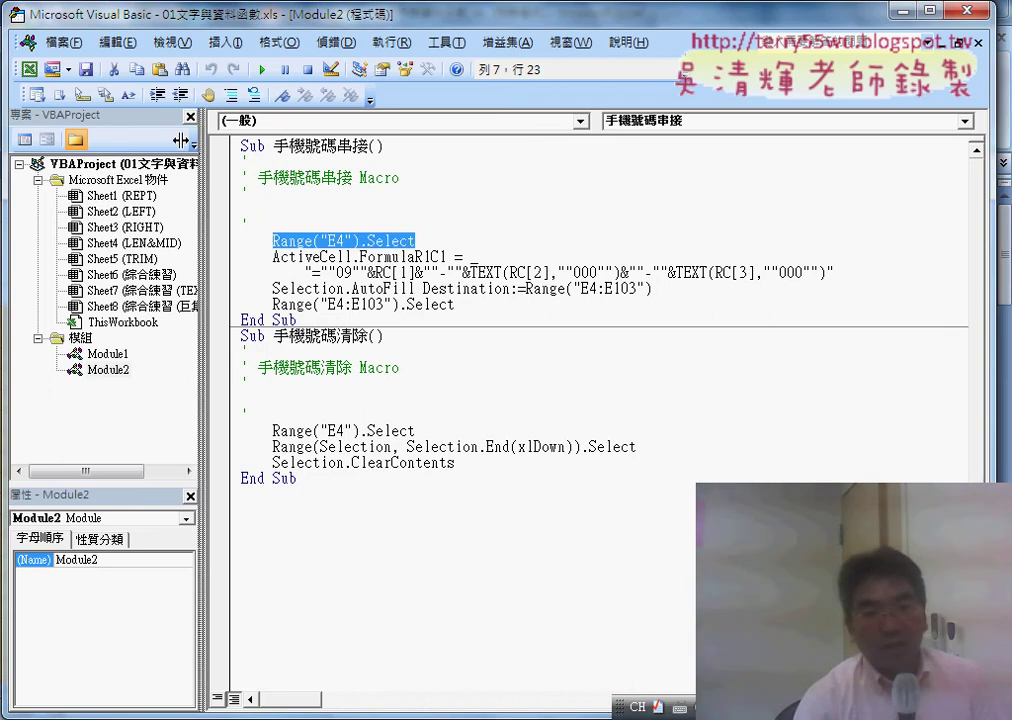
{"action": "left_click_drag", "start_coordinate": [219, 37], "coordinate": [649, 37]}
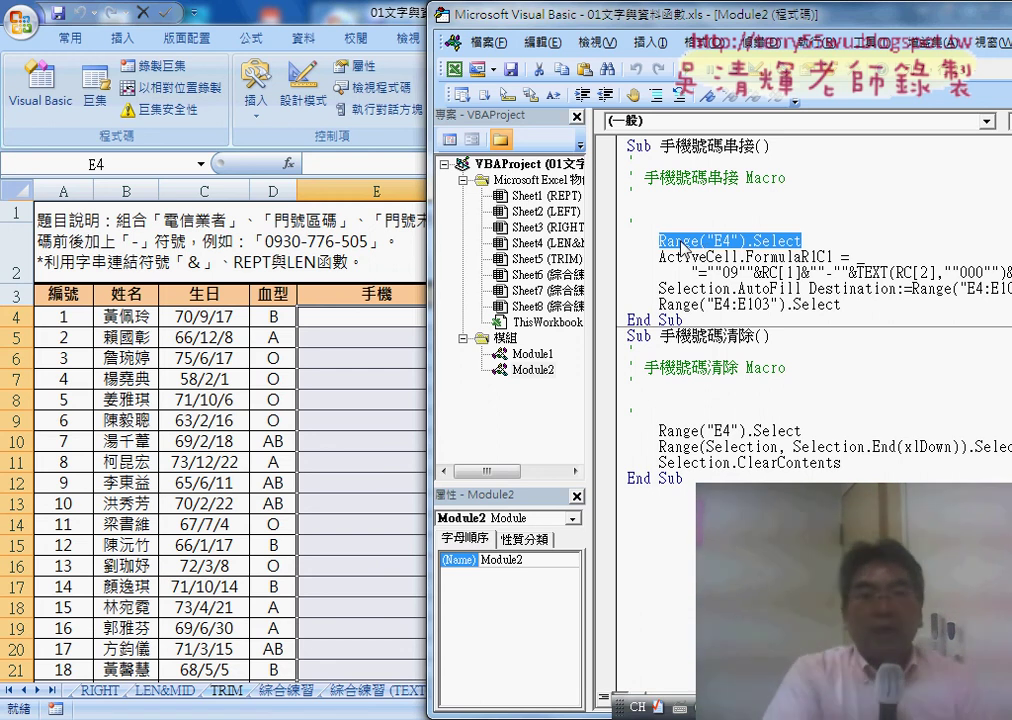
Highlight Range("E4"), Select, and ActiveCell in the code, then bring the Excel worksheet forward.
{"action": "key", "text": "Up"}
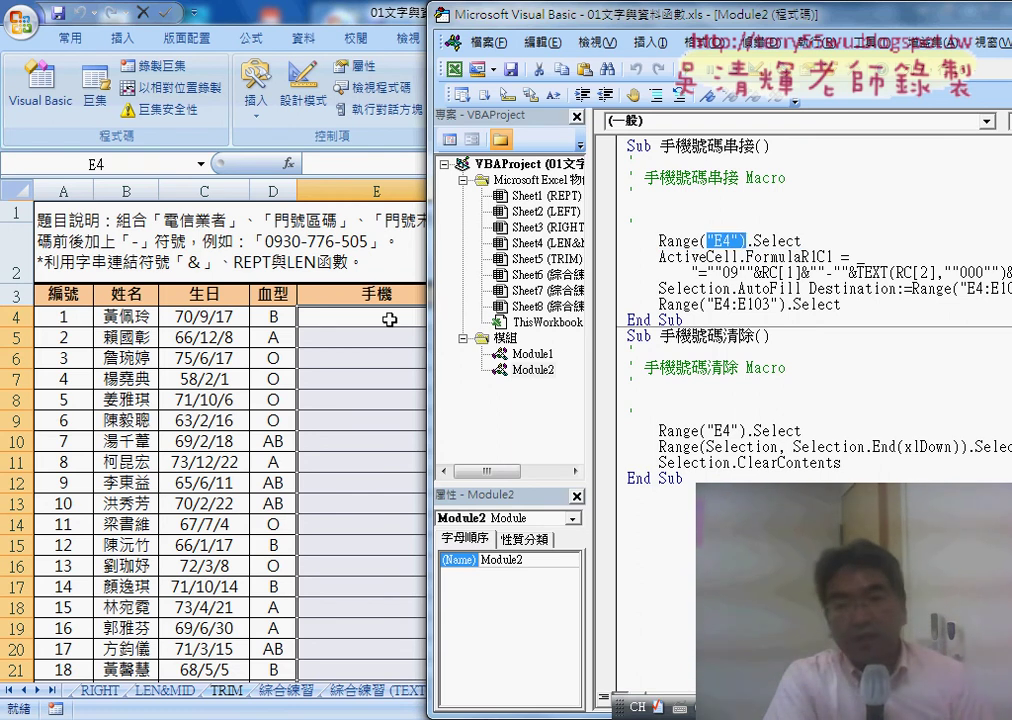
{"action": "left_click_drag", "start_coordinate": [815, 240], "coordinate": [762, 241]}
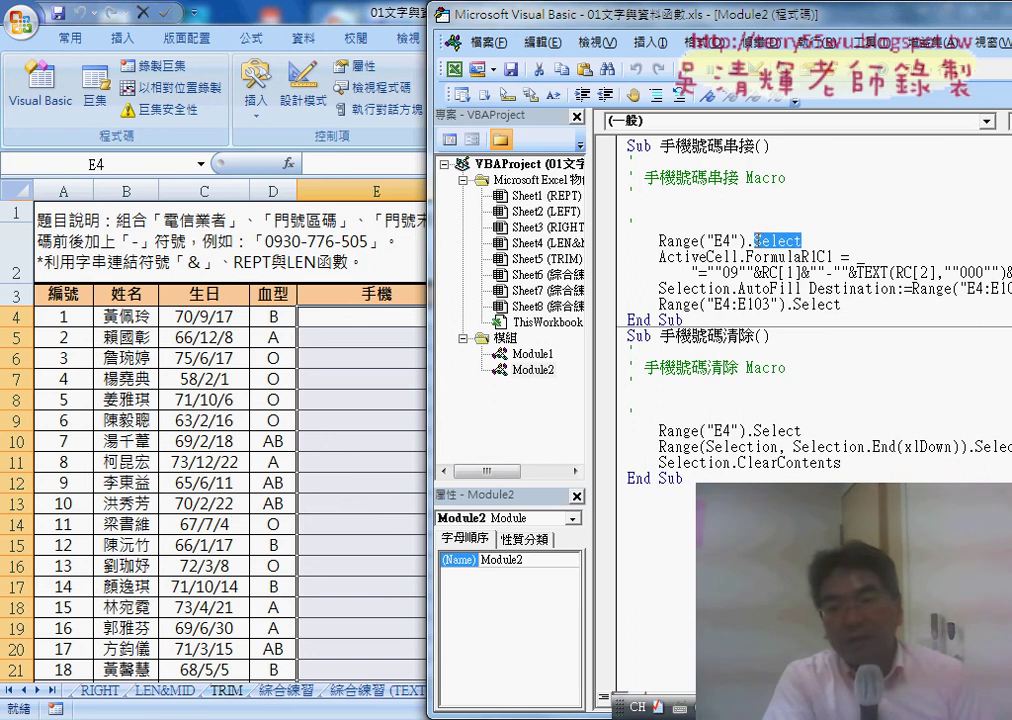
{"action": "left_click", "coordinate": [749, 241]}
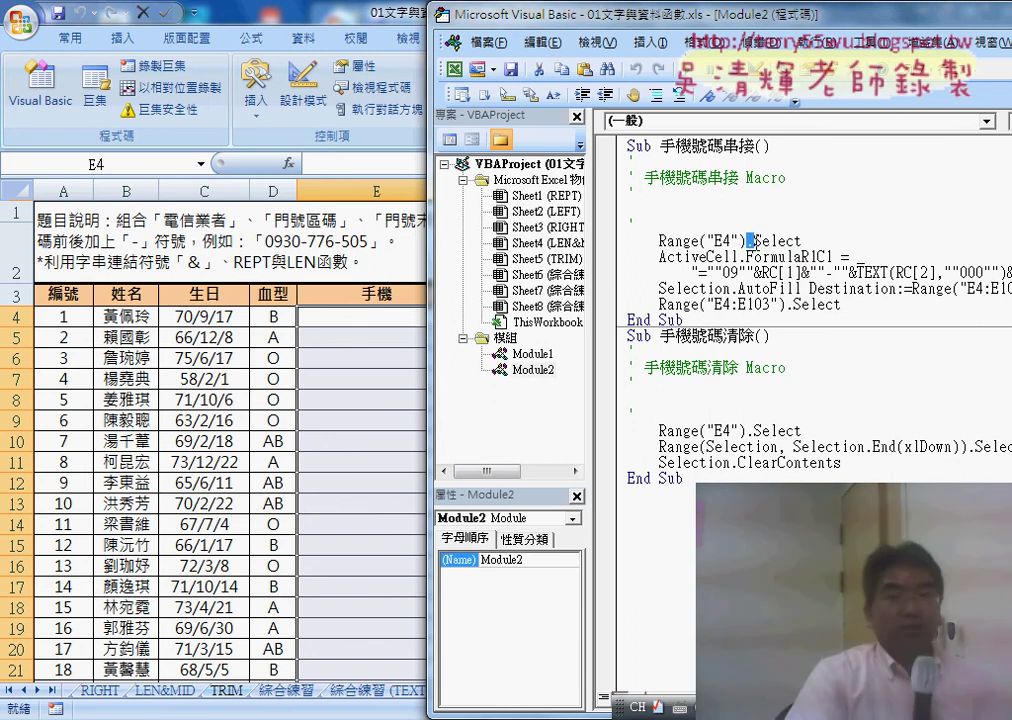
{"action": "left_click", "coordinate": [661, 240]}
{"action": "left_click_drag", "start_coordinate": [659, 240], "coordinate": [755, 241]}
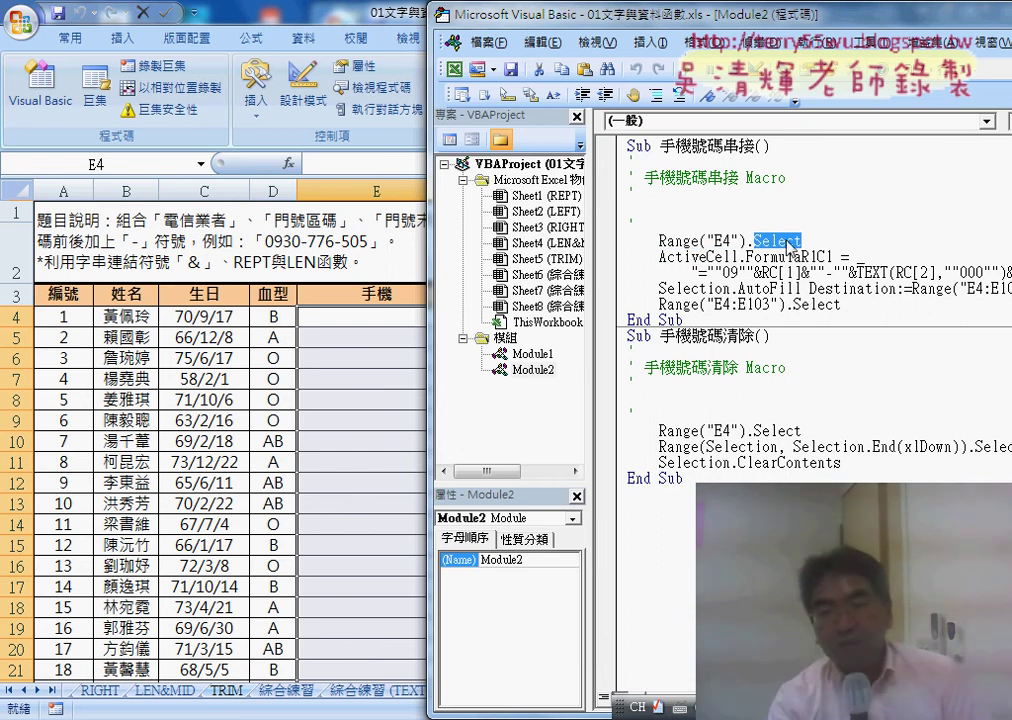
{"action": "left_click", "coordinate": [743, 257]}
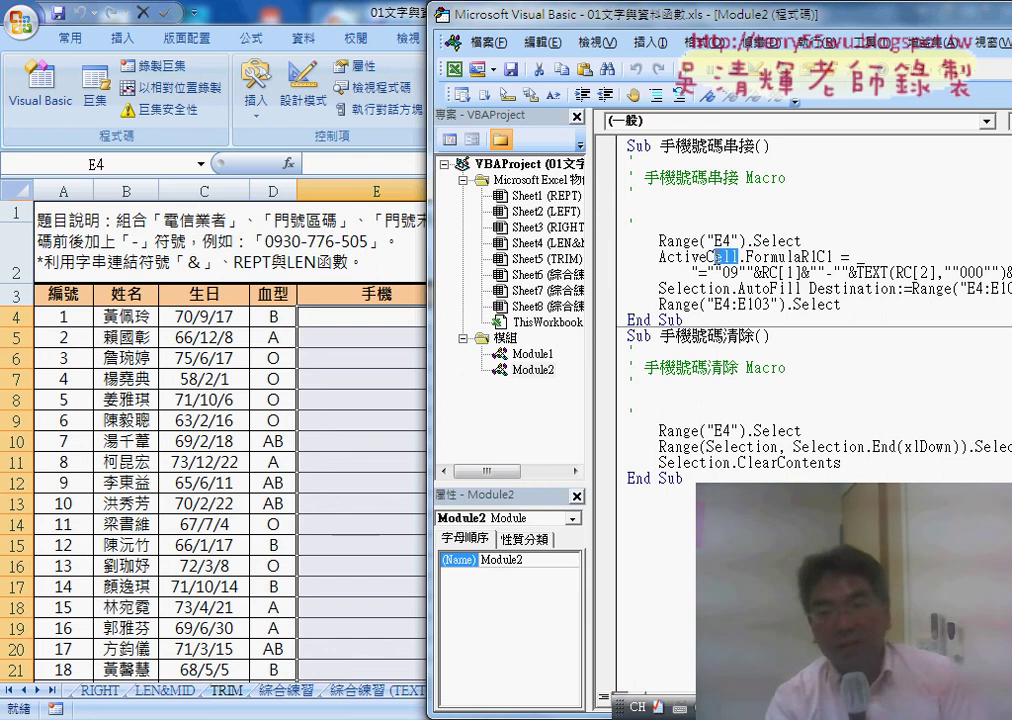
{"action": "left_click_drag", "start_coordinate": [724, 257], "coordinate": [709, 269]}
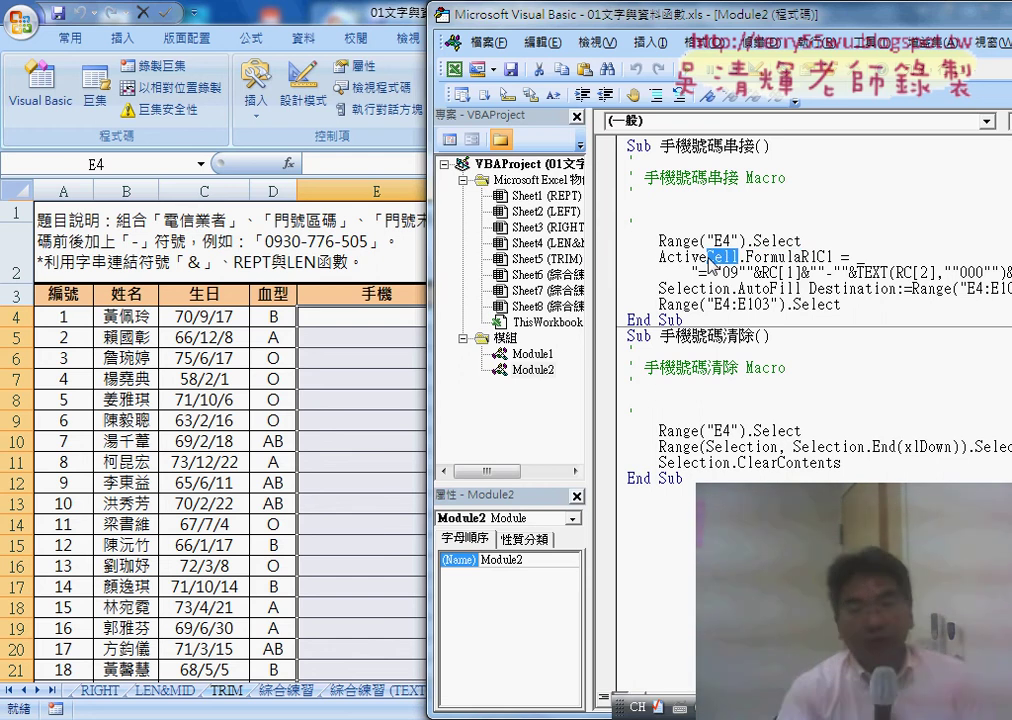
{"action": "left_click_drag", "start_coordinate": [707, 258], "coordinate": [659, 258]}
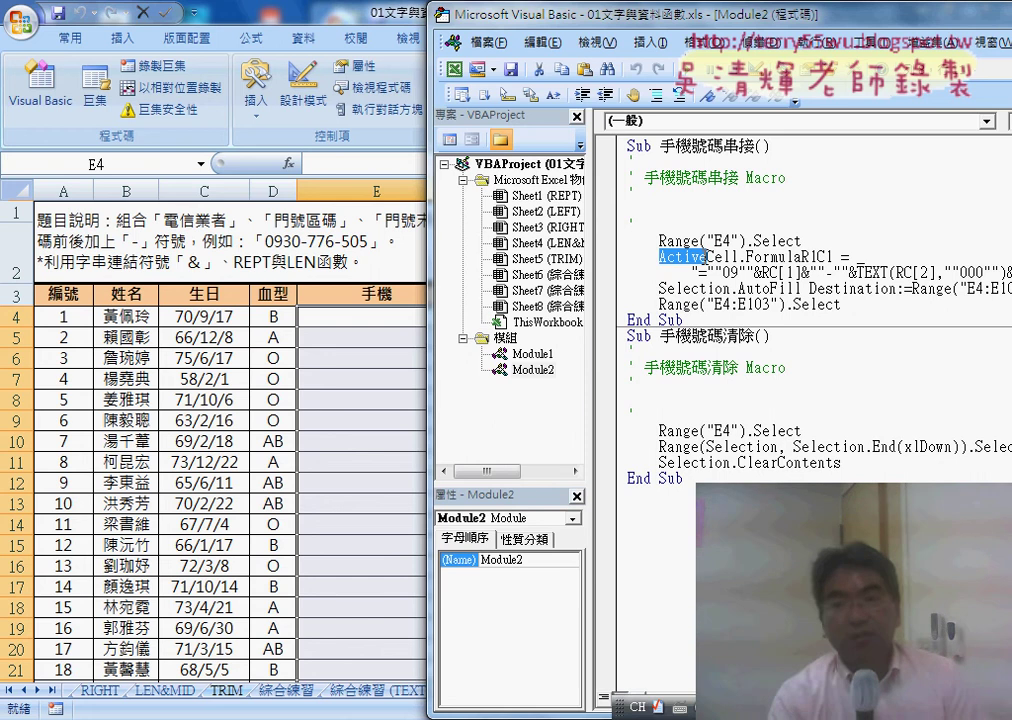
{"action": "left_click", "coordinate": [374, 317]}
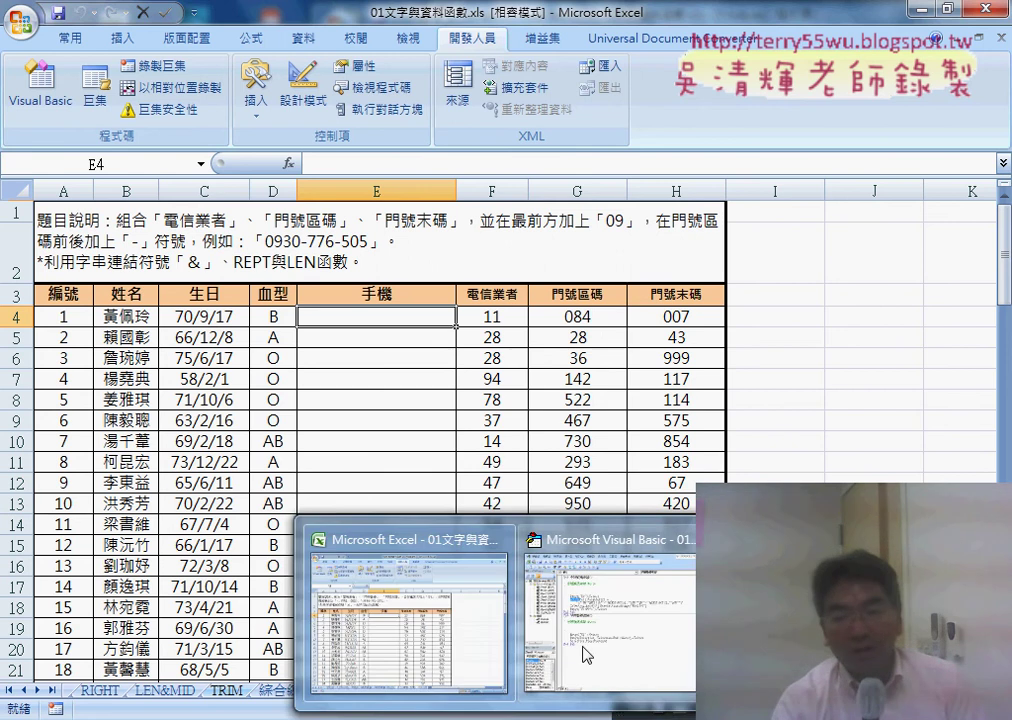
Bring the editor back and highlight the concatenation formula, AutoFill, and the E4:E103 range.
{"action": "left_click", "coordinate": [592, 650]}
{"action": "left_click_drag", "start_coordinate": [560, 14], "coordinate": [172, 14]}
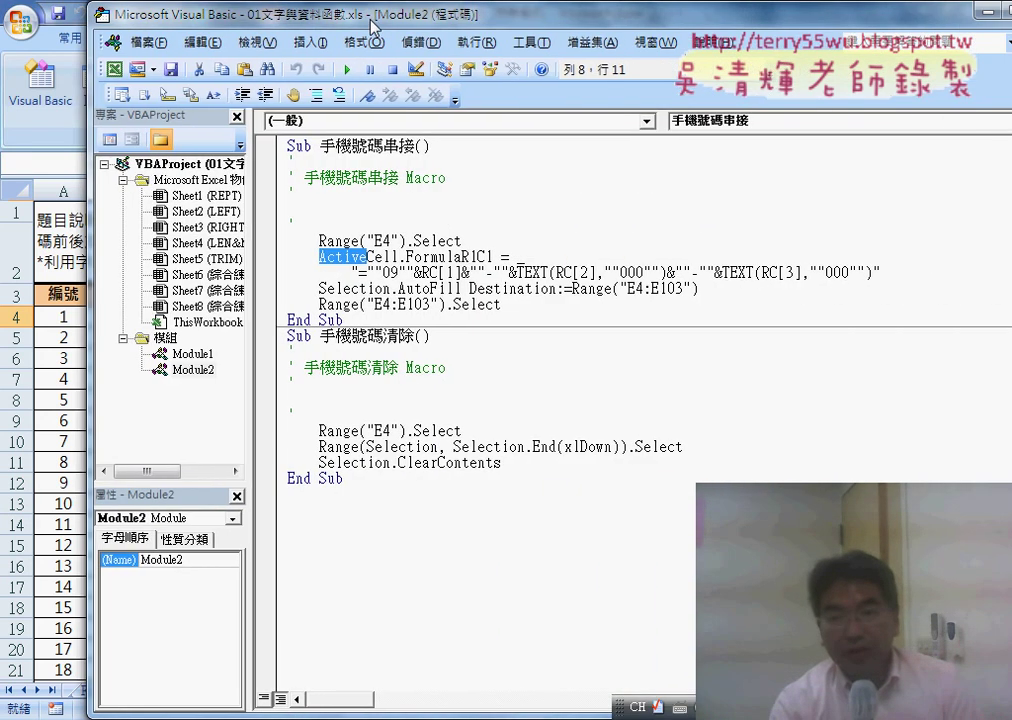
{"action": "left_click_drag", "start_coordinate": [309, 272], "coordinate": [825, 272]}
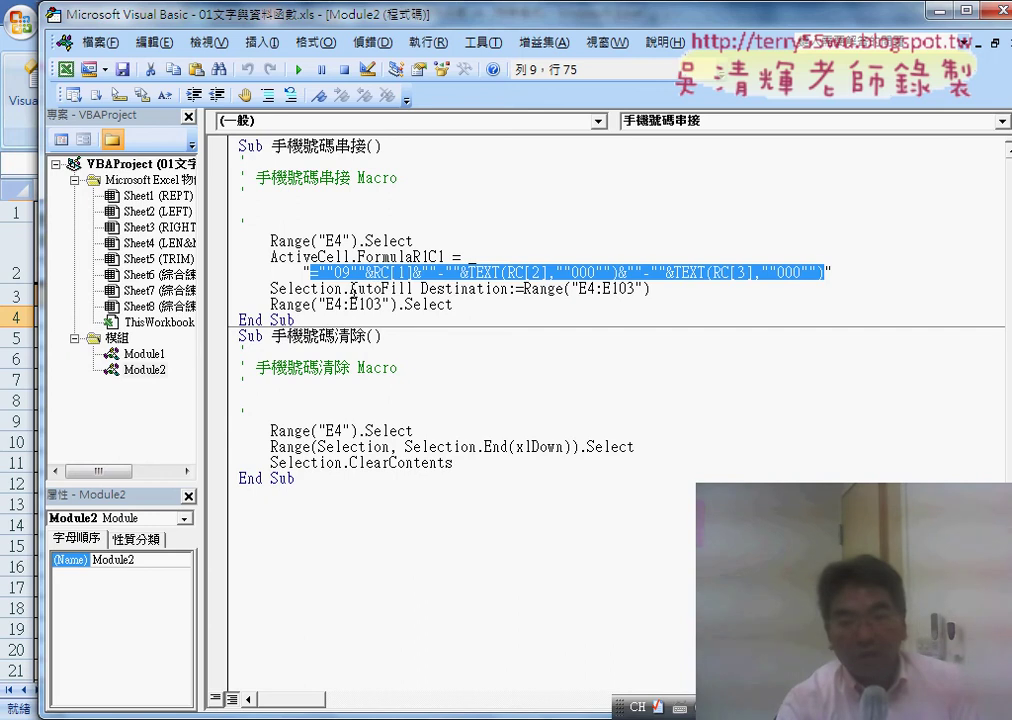
{"action": "left_click_drag", "start_coordinate": [350, 289], "coordinate": [383, 289]}
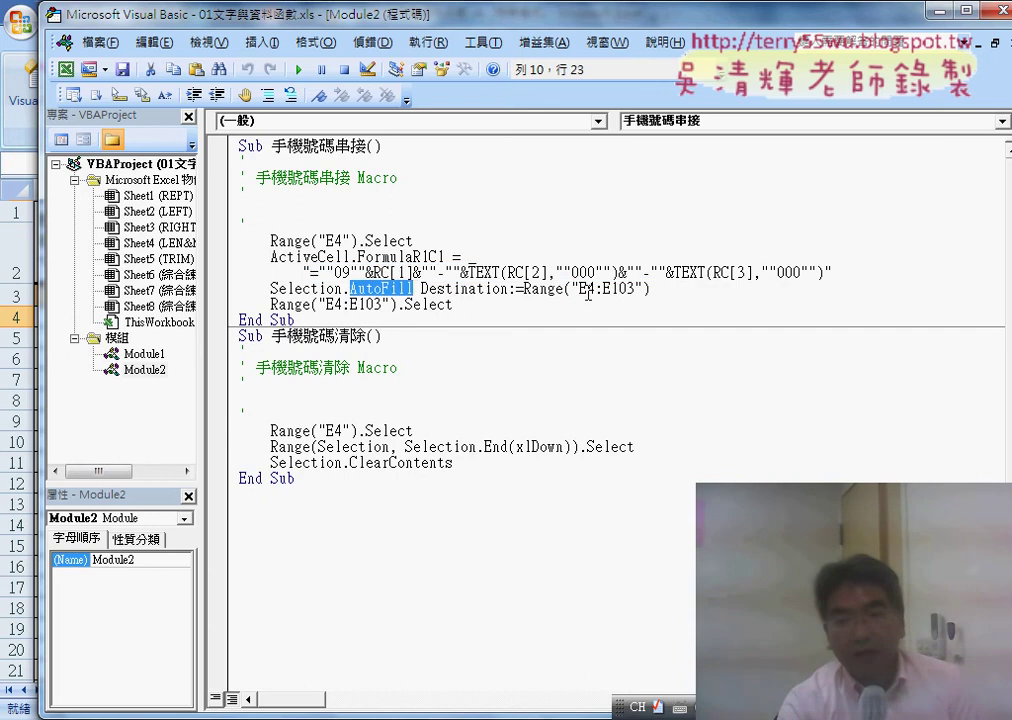
{"action": "left_click_drag", "start_coordinate": [571, 289], "coordinate": [647, 289]}
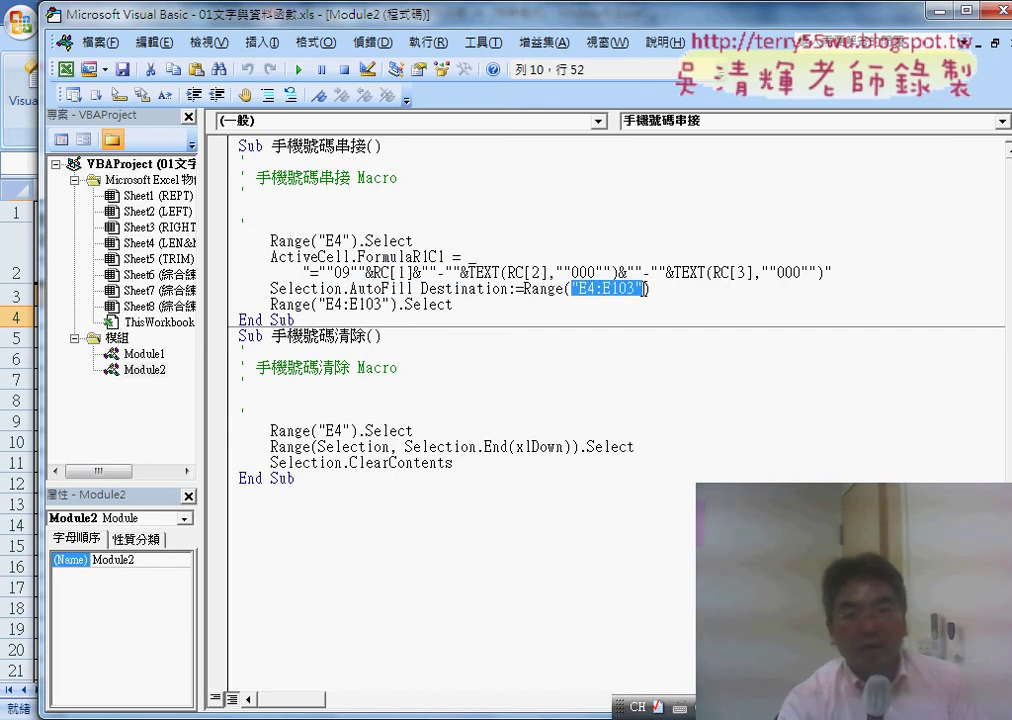
{"action": "left_click_drag", "start_coordinate": [452, 304], "coordinate": [224, 170]}
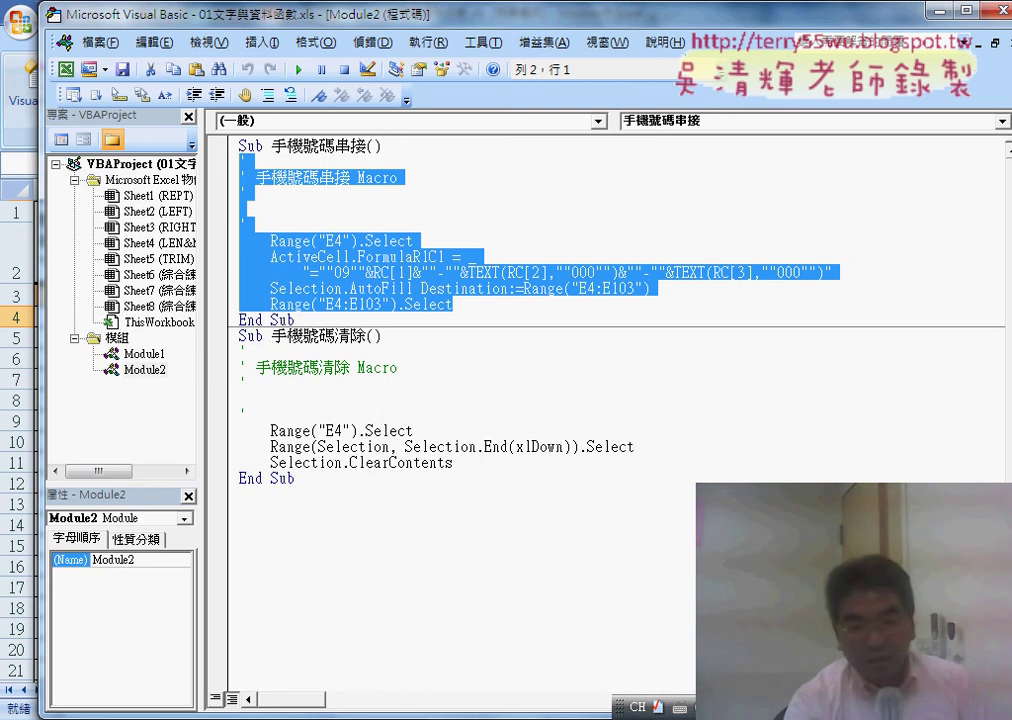
Switch to the Google Docs notes and scroll to the 手機號碼串接 macro in section 3.
{"action": "left_click", "coordinate": [466, 672]}
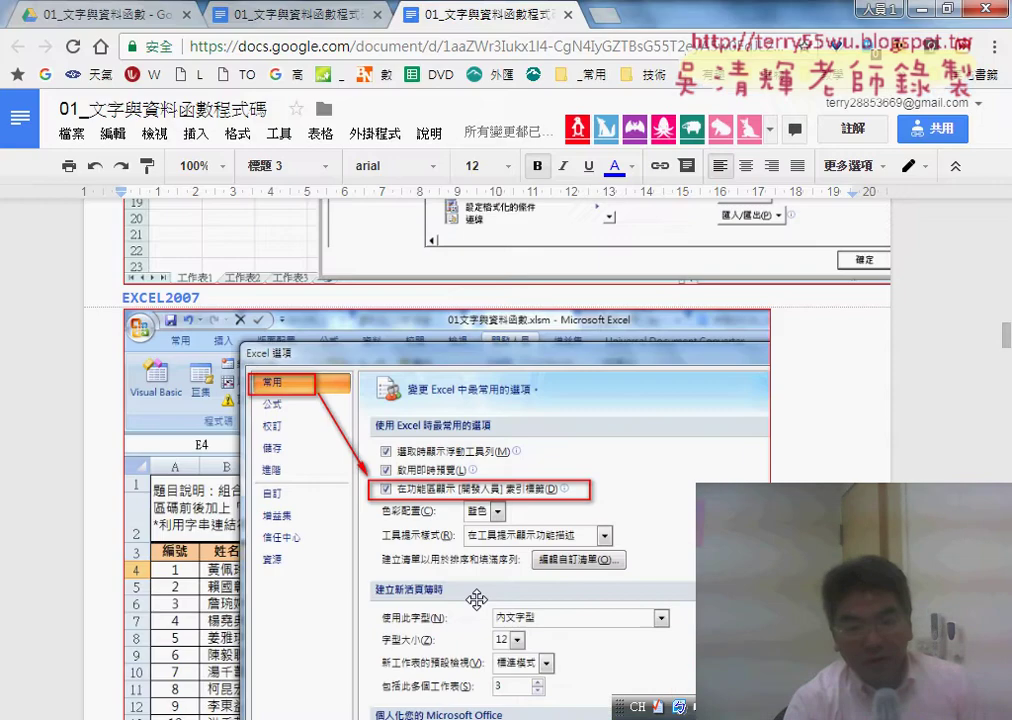
{"action": "scroll", "coordinate": [476, 599], "scroll_direction": "down", "scroll_amount": 5}
{"action": "scroll", "coordinate": [477, 592], "scroll_direction": "down", "scroll_amount": 3}
{"action": "scroll", "coordinate": [477, 590], "scroll_direction": "down", "scroll_amount": 6}
{"action": "scroll", "coordinate": [478, 590], "scroll_direction": "down", "scroll_amount": 2}
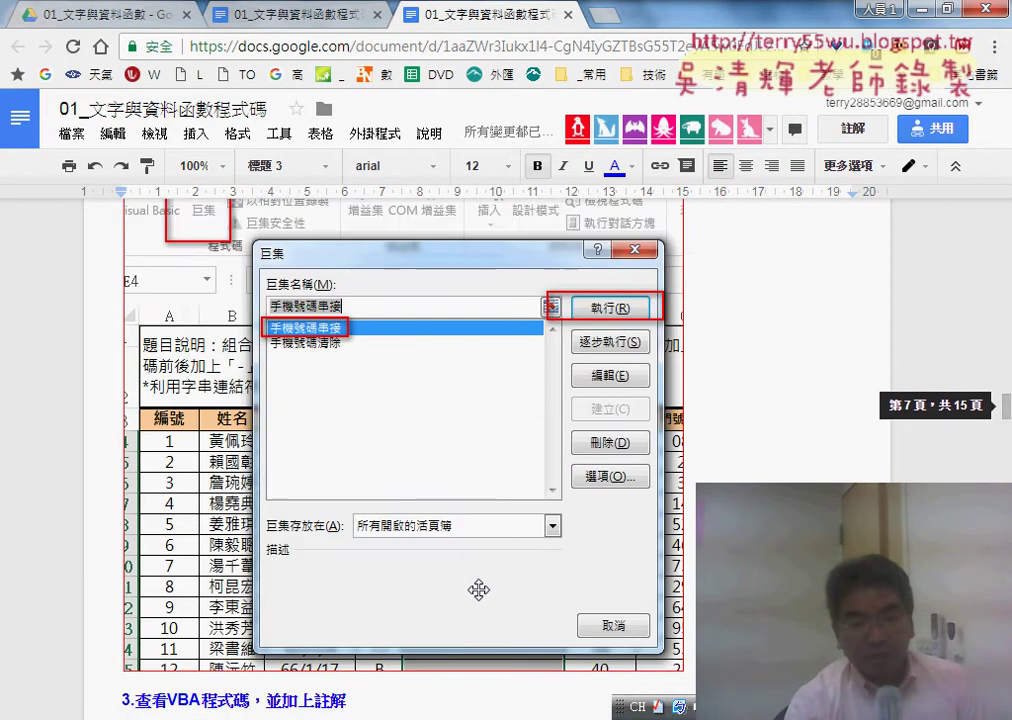
{"action": "scroll", "coordinate": [478, 590], "scroll_direction": "down", "scroll_amount": 6}
{"action": "scroll", "coordinate": [438, 610], "scroll_direction": "up", "scroll_amount": 2}
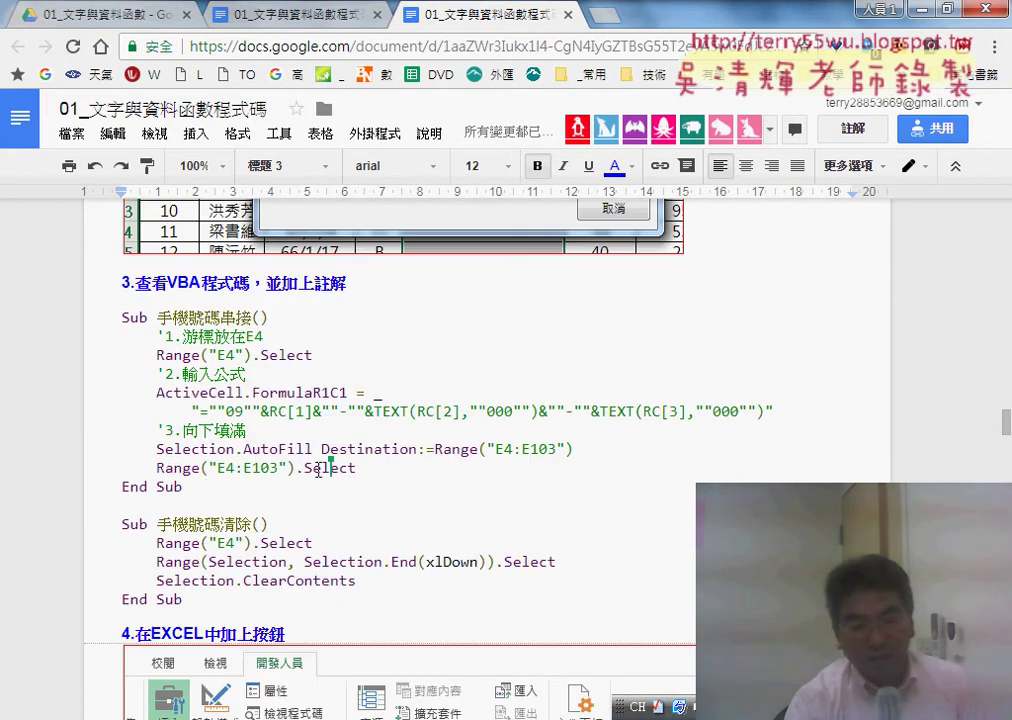
Mark the 1.游標放在E4 comment and E4 statement, then select the whole 手機號碼串接 macro.
{"action": "left_click_drag", "start_coordinate": [158, 337], "coordinate": [265, 337]}
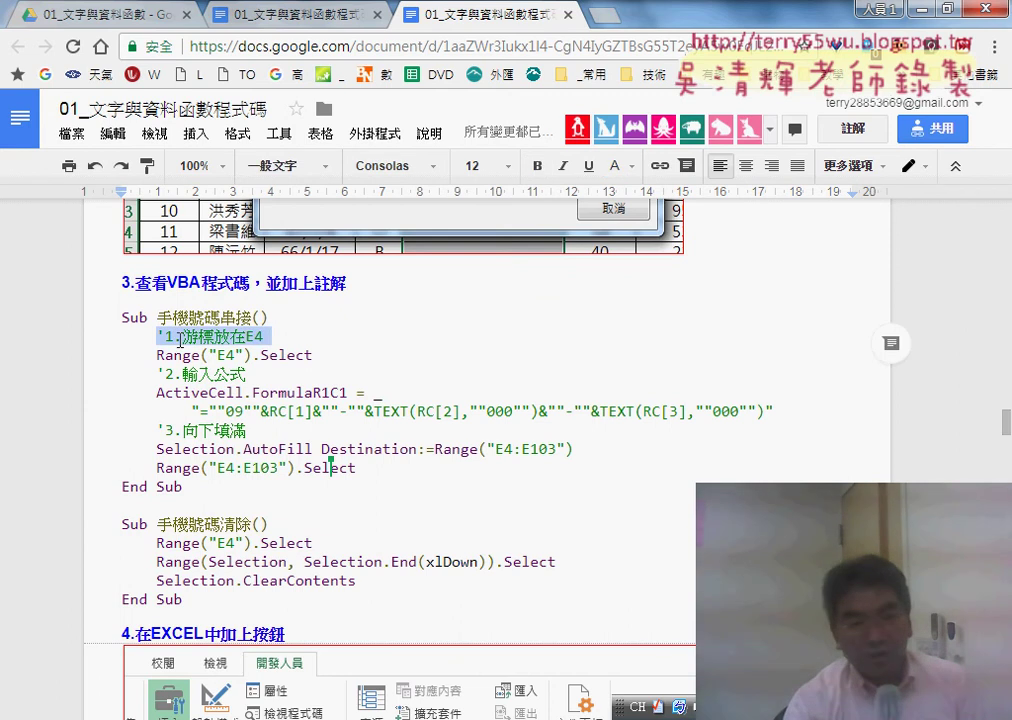
{"action": "left_click", "coordinate": [170, 337]}
{"action": "left_click_drag", "start_coordinate": [167, 337], "coordinate": [157, 337]}
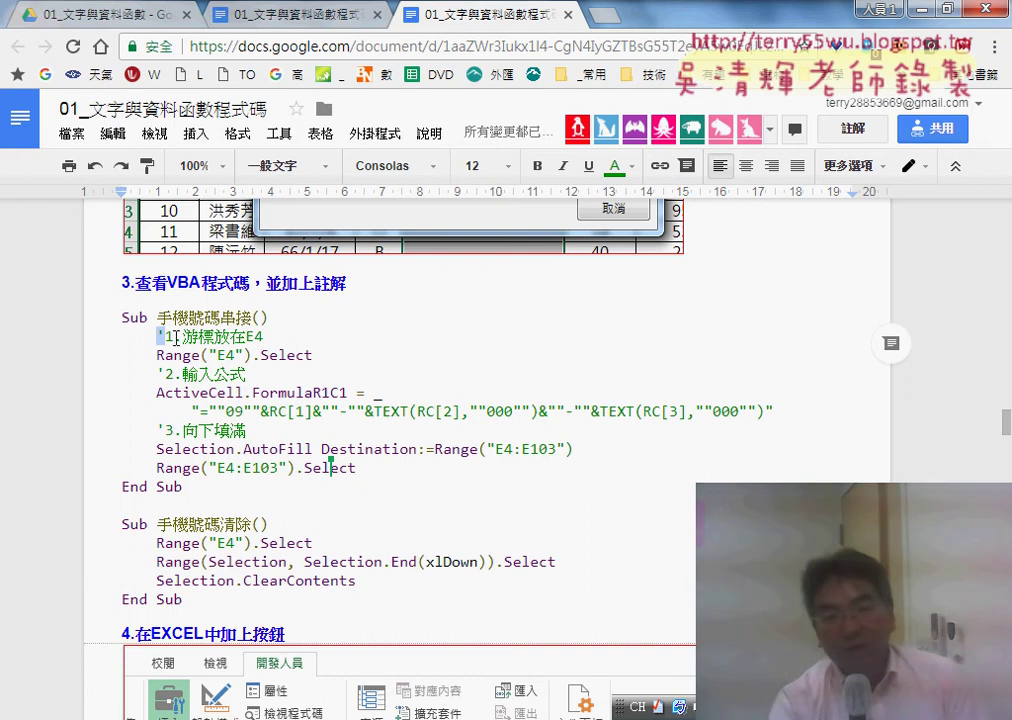
{"action": "left_click_drag", "start_coordinate": [175, 338], "coordinate": [266, 336]}
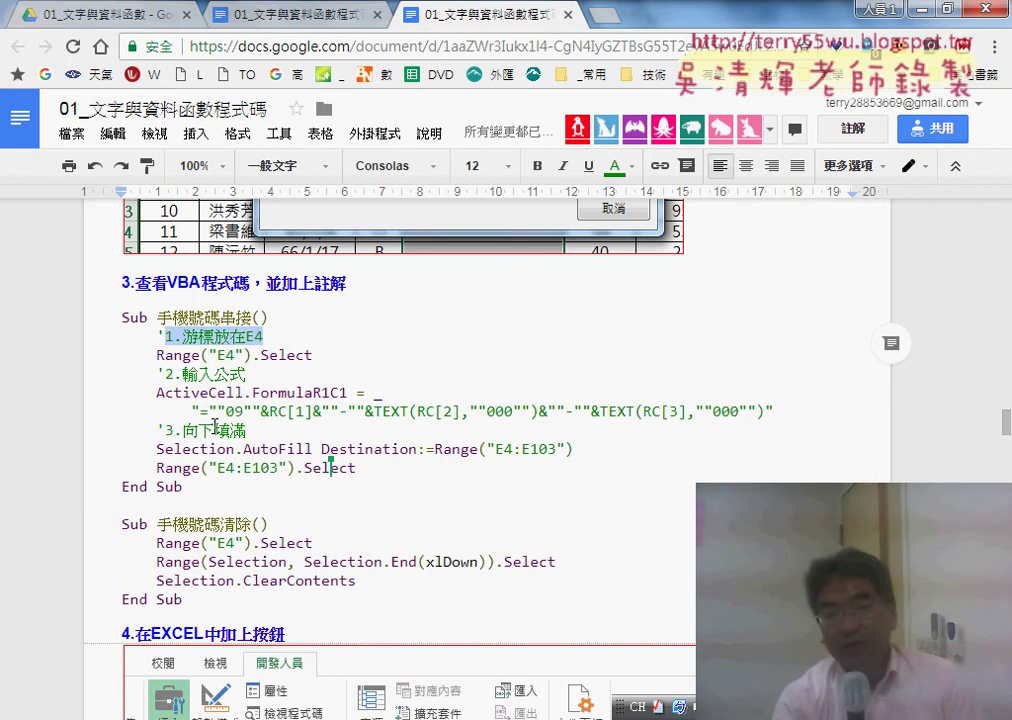
{"action": "left_click_drag", "start_coordinate": [157, 355], "coordinate": [268, 355]}
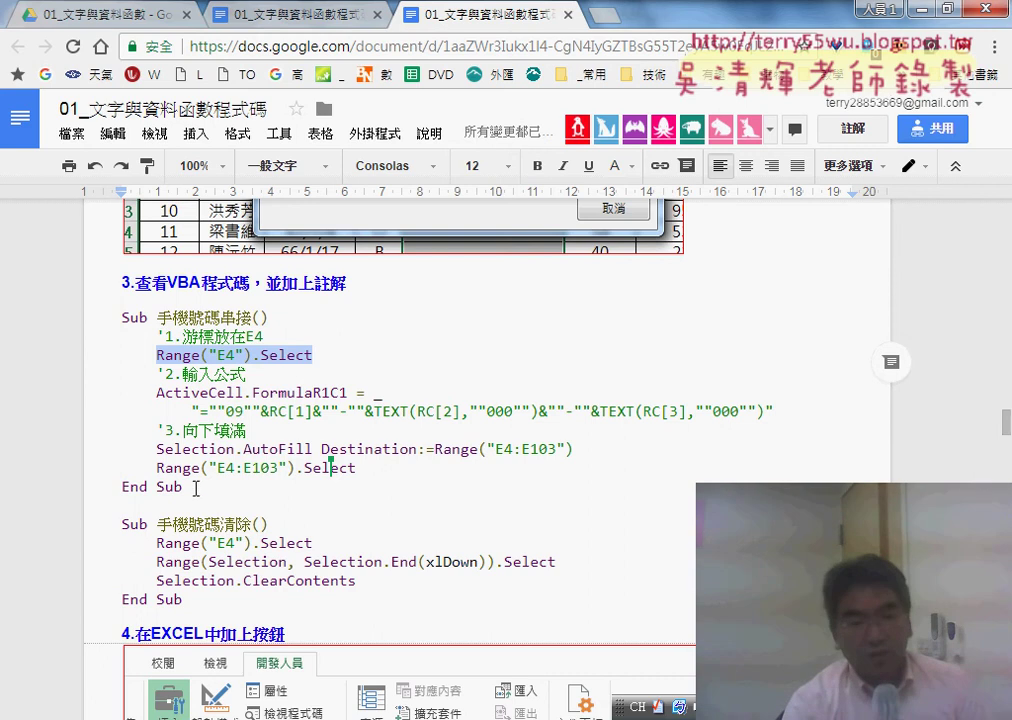
{"action": "left_click_drag", "start_coordinate": [196, 488], "coordinate": [114, 322]}
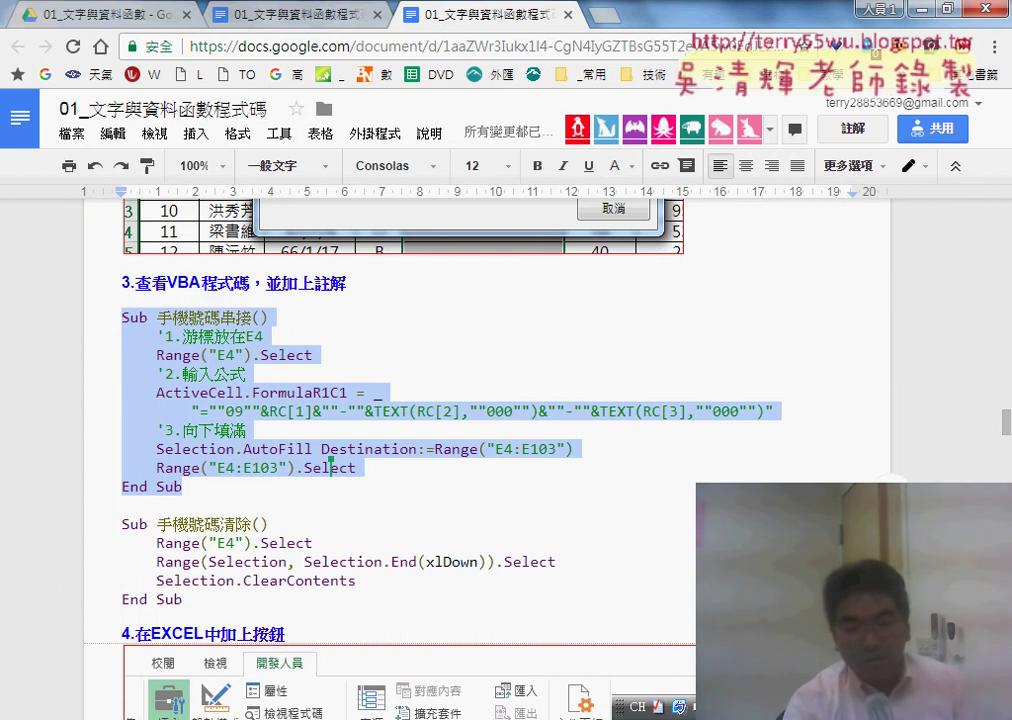
Paste the commented 手機號碼串接 macro over its recorded body in Module2.
{"action": "left_click", "coordinate": [600, 570]}
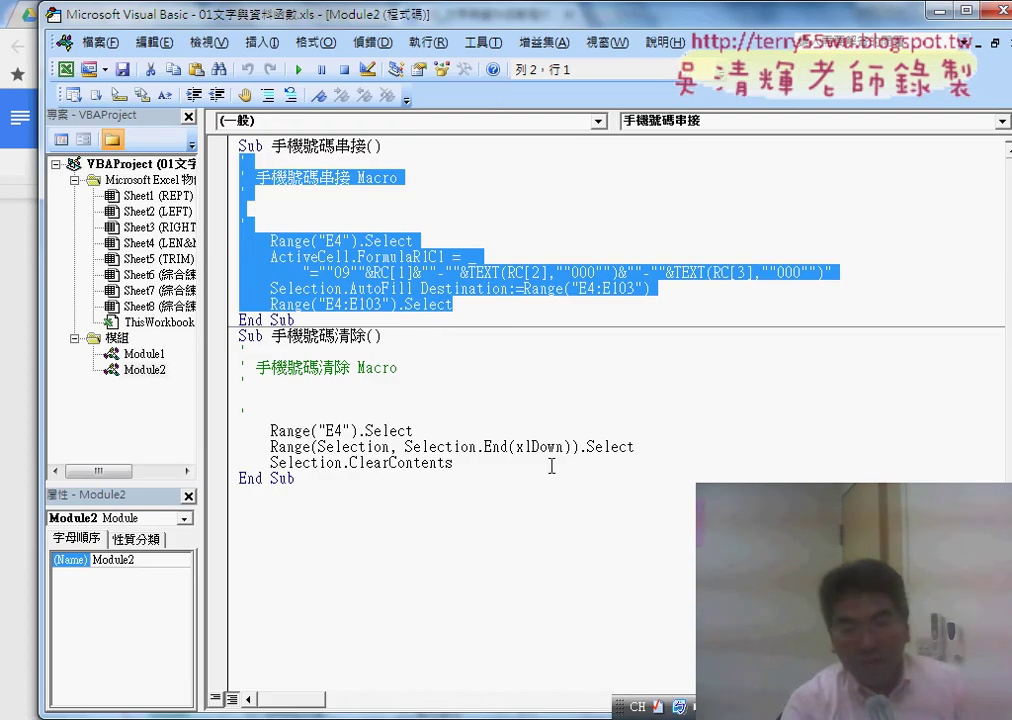
{"action": "left_click", "coordinate": [384, 304]}
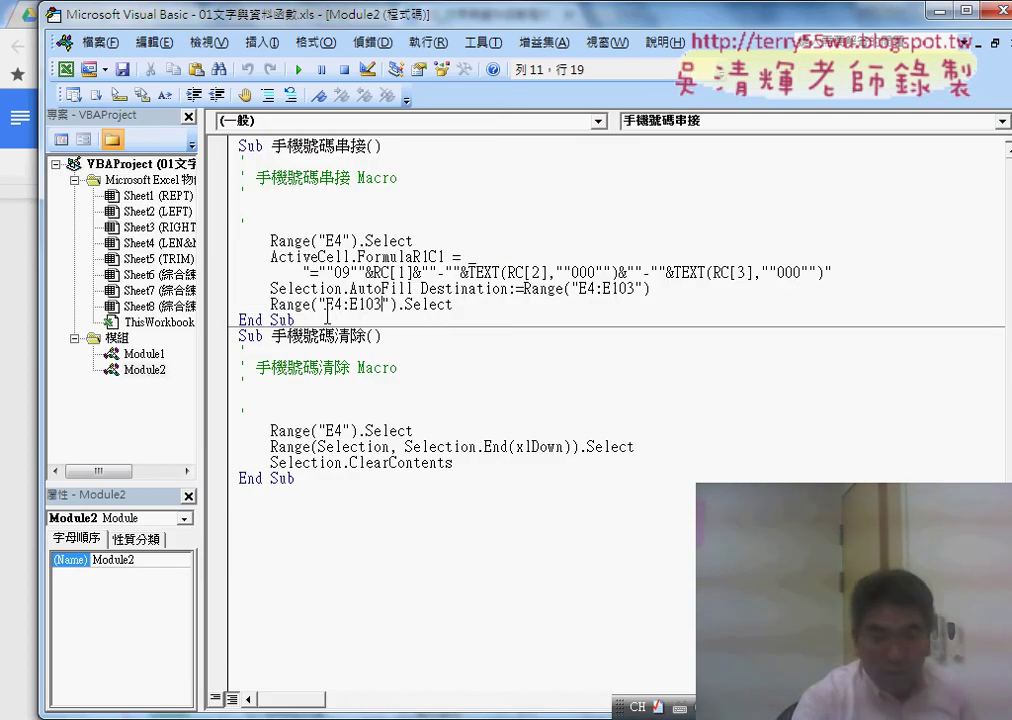
{"action": "left_click_drag", "start_coordinate": [455, 304], "coordinate": [213, 168]}
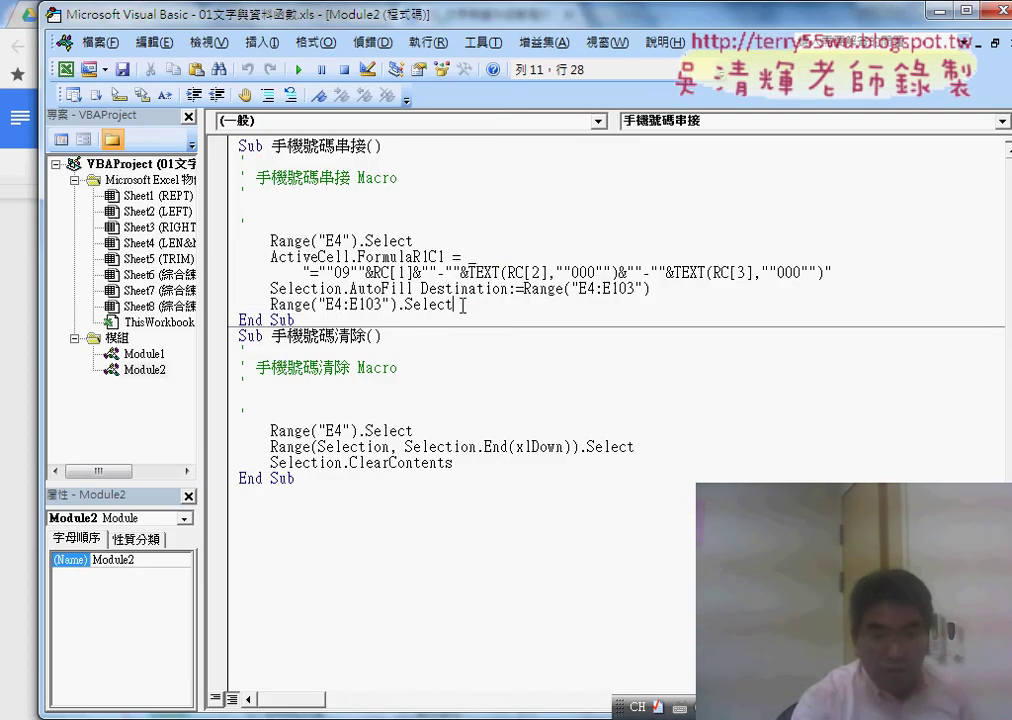
{"action": "type", "text": "Sub 手機號碼串接()     '1.游標放在E4     Range(\"E4\").Select     '2.輸入公式     ActiveCell.FormulaR1C1 = _         \"=\"\"09\"\"&RC[1]&\"\"-\"\"&TEXT(RC[2],\"\"000\"\")&\"\"-\"\"&TEXT(RC[3],\"\"000\"\")\"     '3.向下填滿     Selection.AutoFill Destination:=Range(\"E4:E103\")     Range(\"E4:E103\").Select End Sub"}
Delete the duplicated Sub line, the extra End Sub, and the leftover blank line.
{"action": "left_click", "coordinate": [219, 161]}
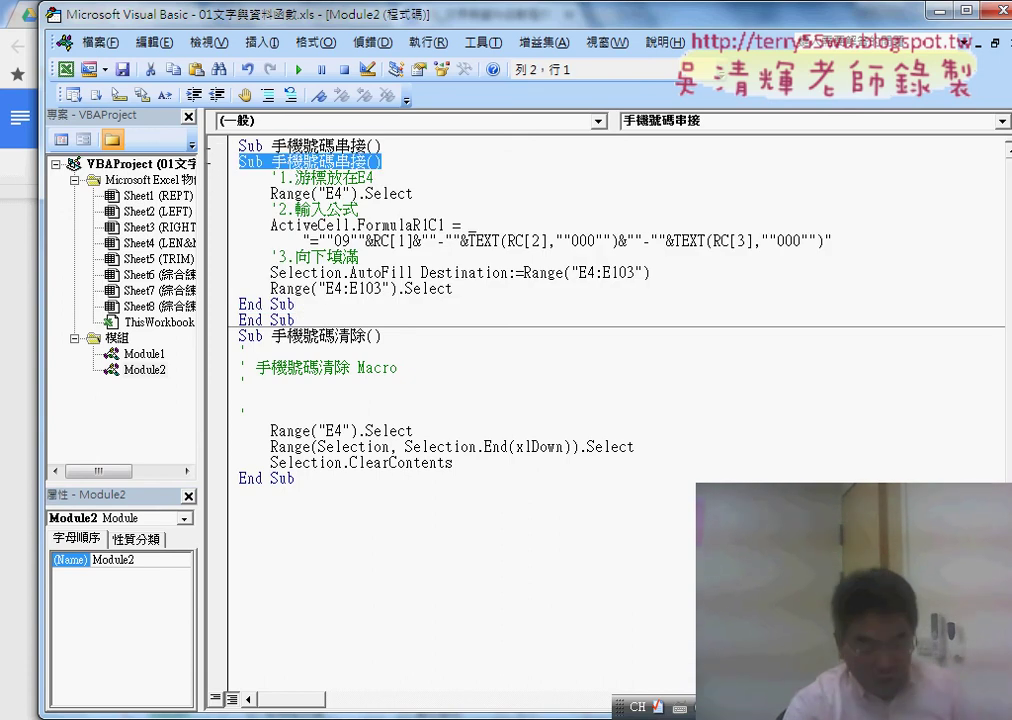
{"action": "key", "text": "Delete"}
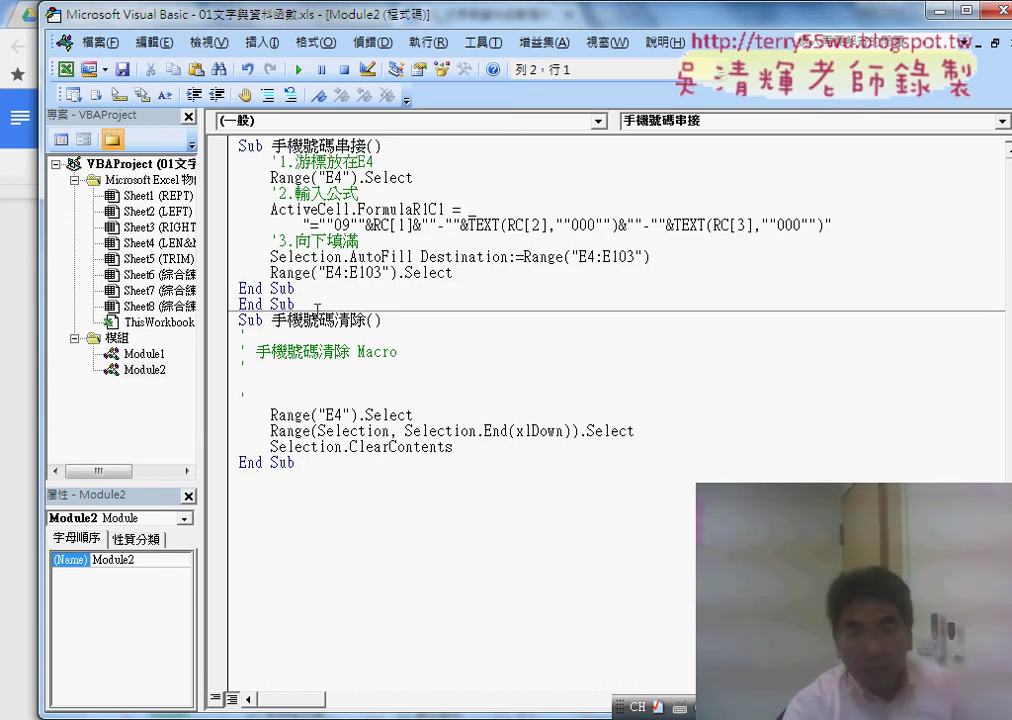
{"action": "left_click_drag", "start_coordinate": [296, 288], "coordinate": [239, 288]}
{"action": "key", "text": "Delete"}
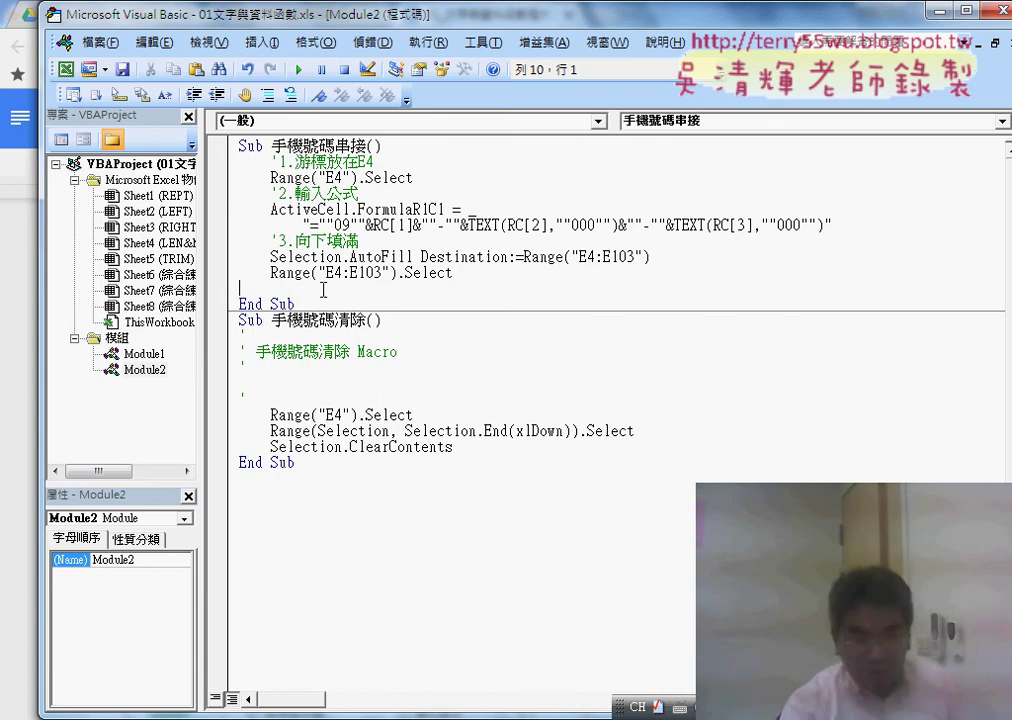
{"action": "key", "text": "Delete"}
Delete the recorded comment and blank lines from the 手機號碼清除 macro.
{"action": "left_click", "coordinate": [313, 161]}
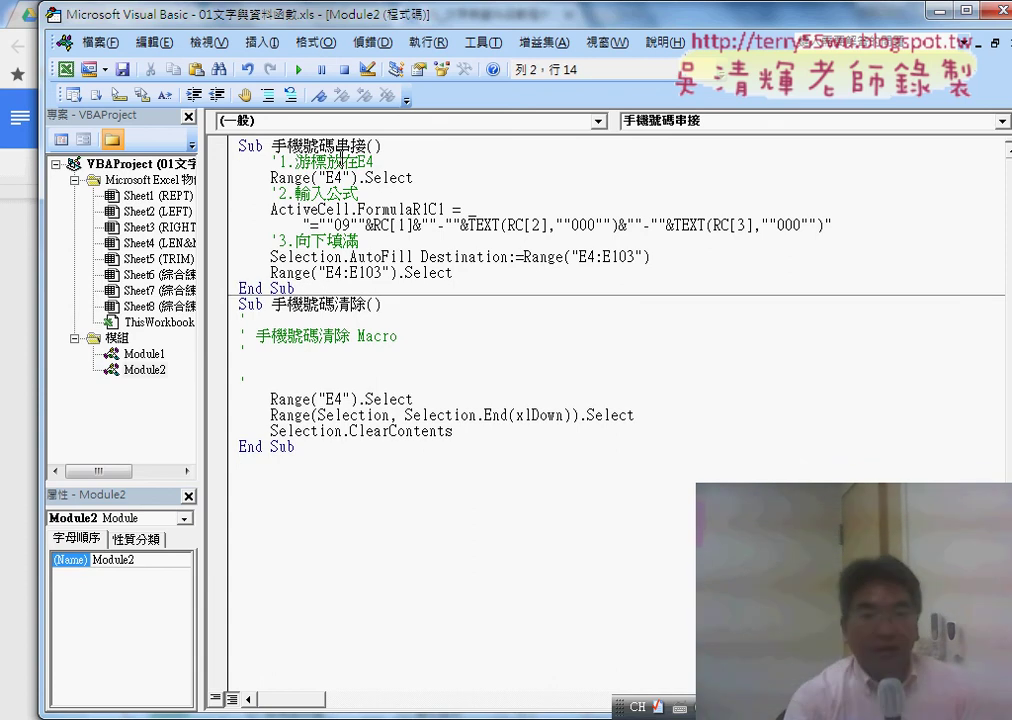
{"action": "left_click", "coordinate": [344, 177]}
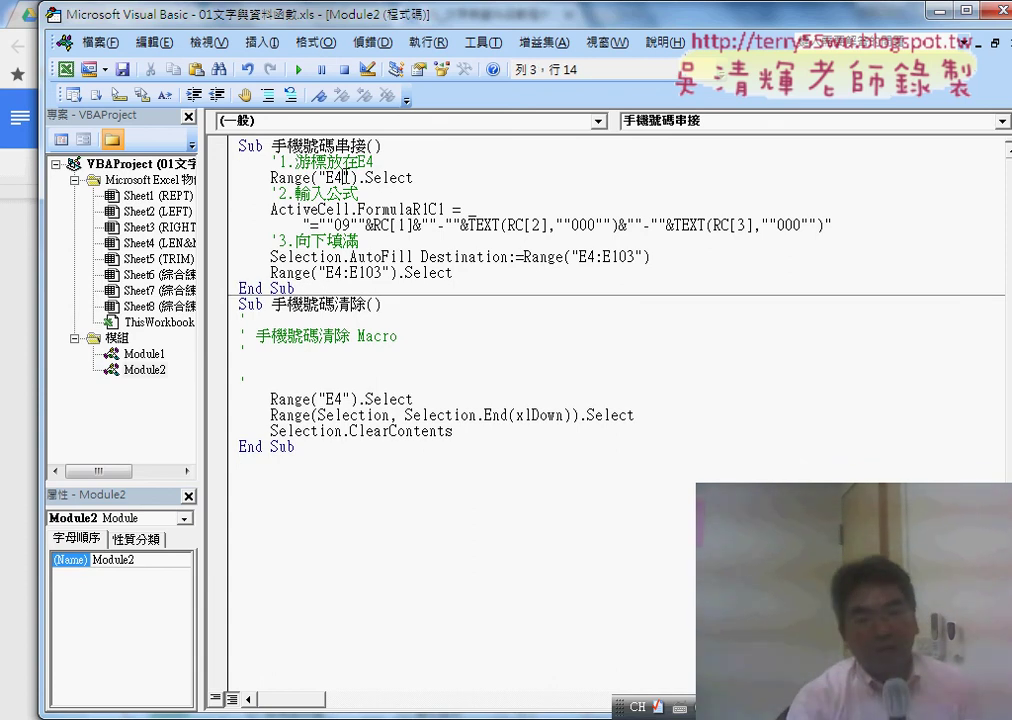
{"action": "left_click", "coordinate": [381, 161]}
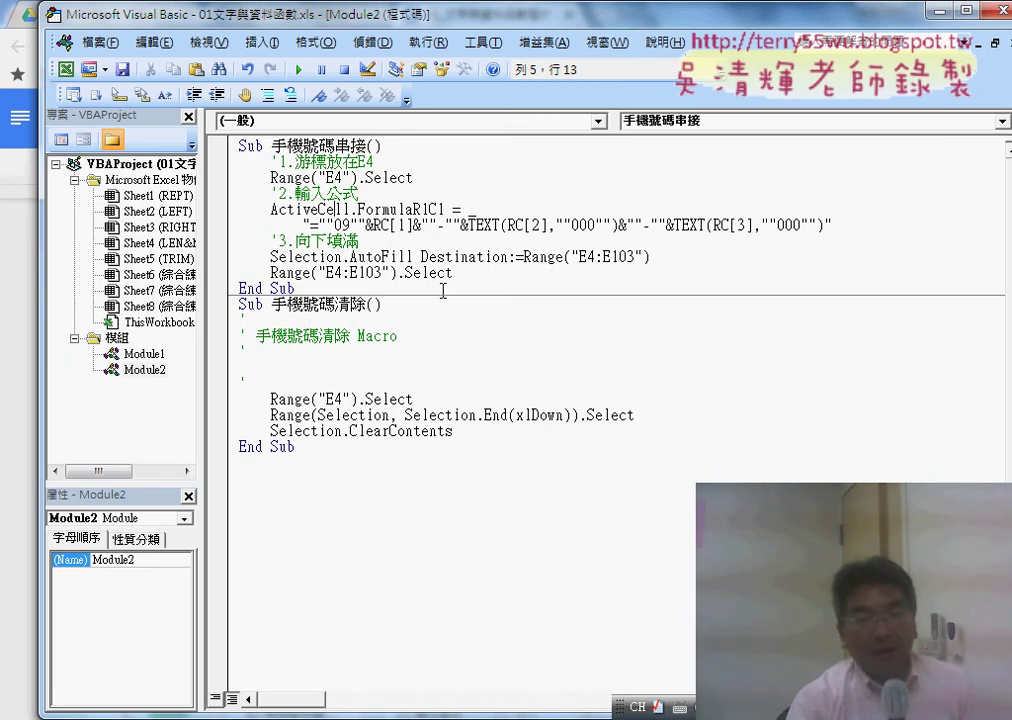
{"action": "left_click_drag", "start_coordinate": [233, 383], "coordinate": [230, 322]}
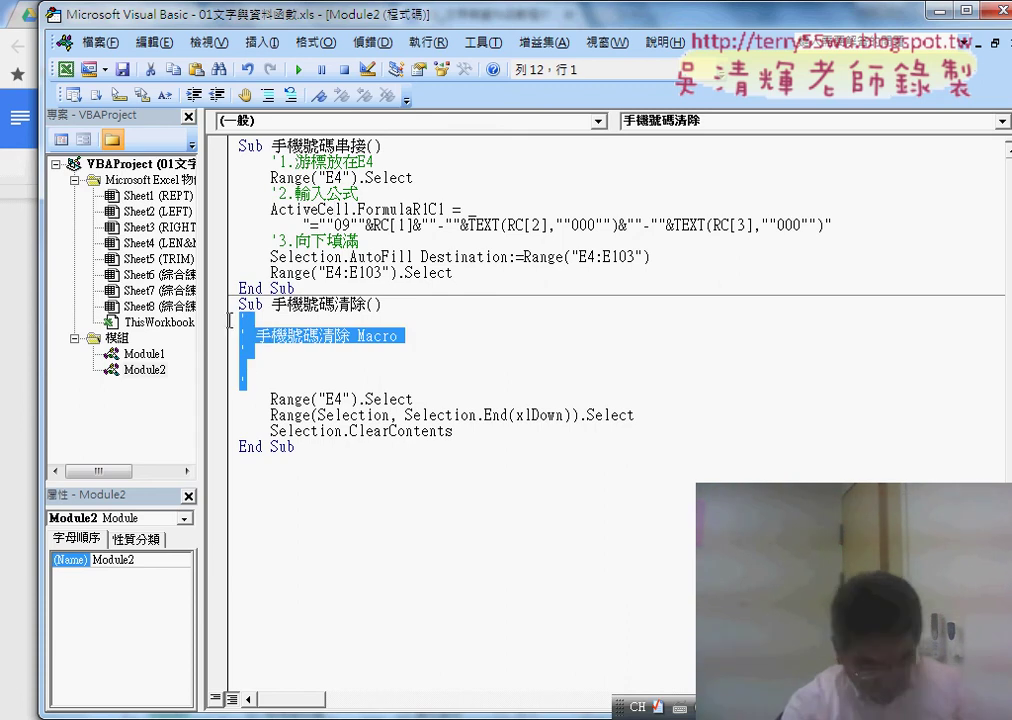
{"action": "key", "text": "Delete"}
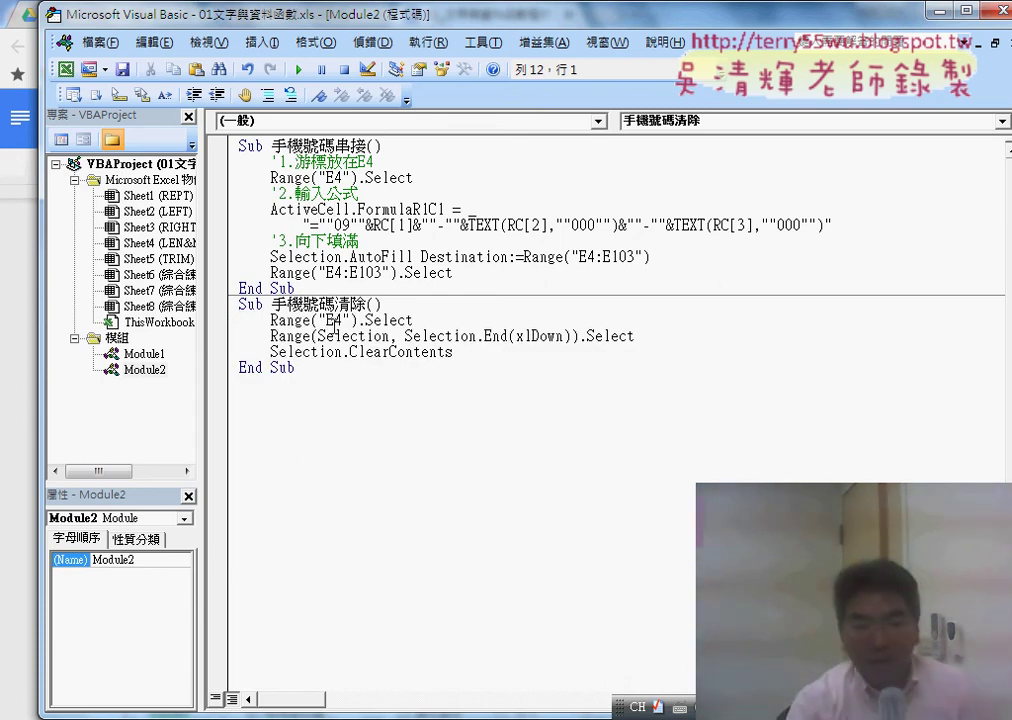
Review the clear macro's Range("E4"), Selection.End(xlDown), and ClearContents statements.
{"action": "left_click_drag", "start_coordinate": [328, 320], "coordinate": [373, 320]}
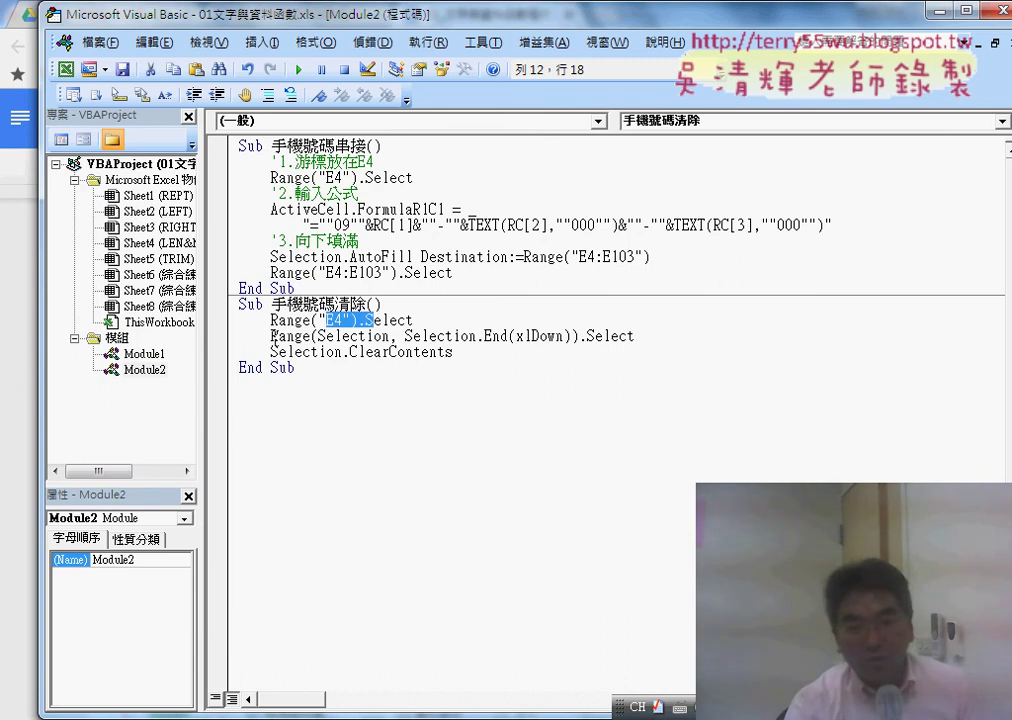
{"action": "left_click", "coordinate": [272, 337]}
{"action": "left_click_drag", "start_coordinate": [404, 337], "coordinate": [578, 337]}
{"action": "left_click", "coordinate": [588, 336]}
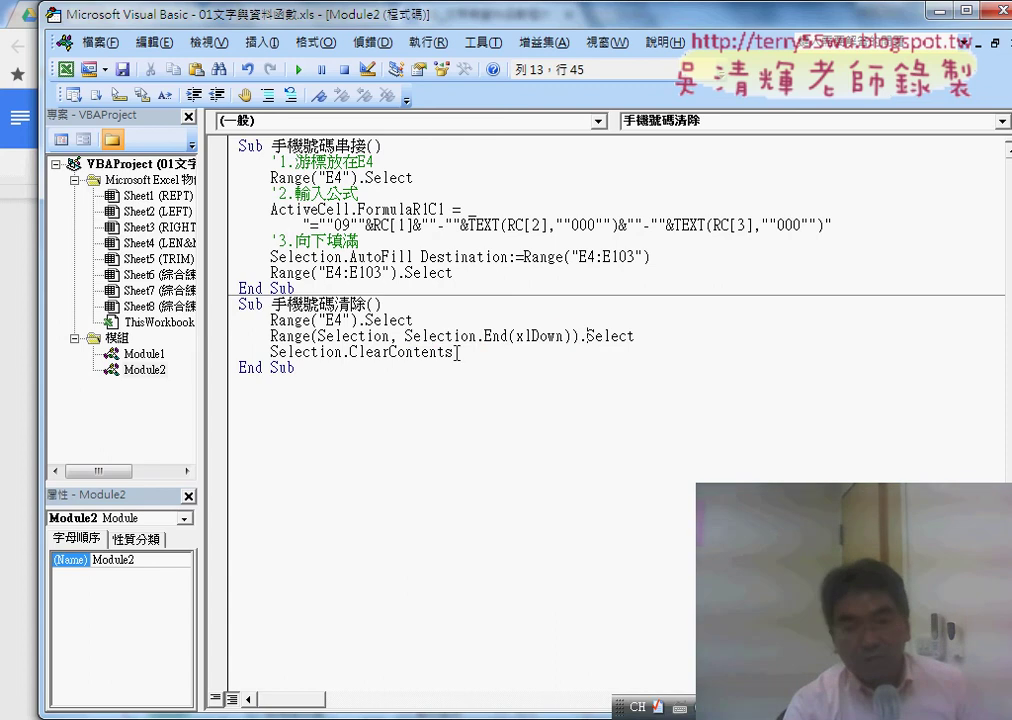
{"action": "left_click_drag", "start_coordinate": [351, 352], "coordinate": [456, 352]}
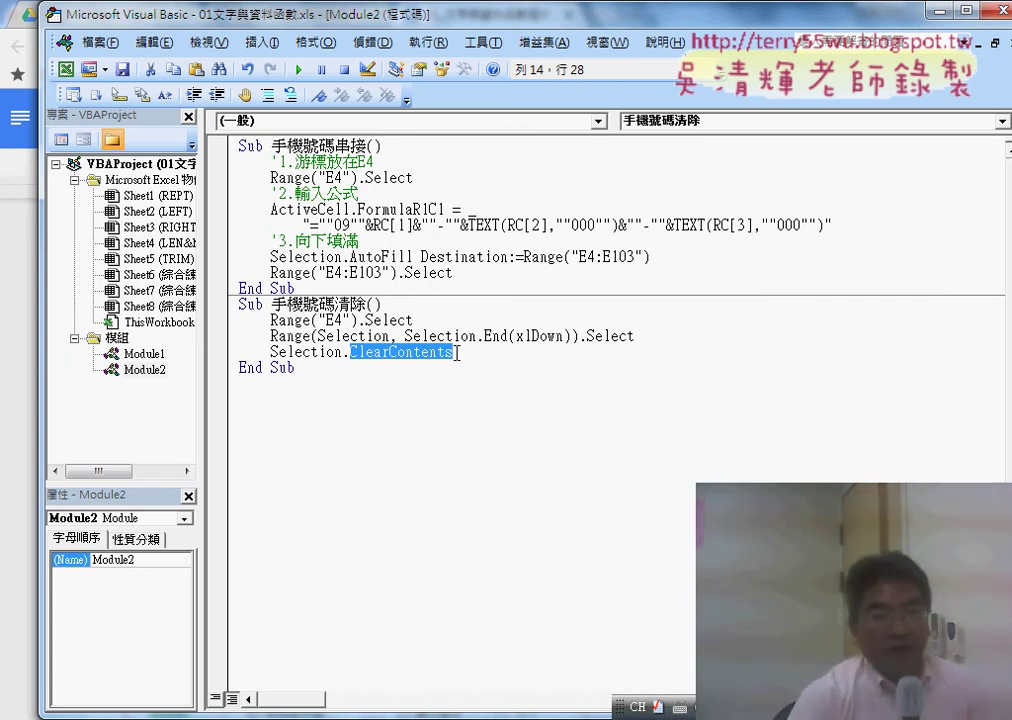
{"action": "left_click", "coordinate": [55, 15]}
{"action": "left_click", "coordinate": [55, 104]}
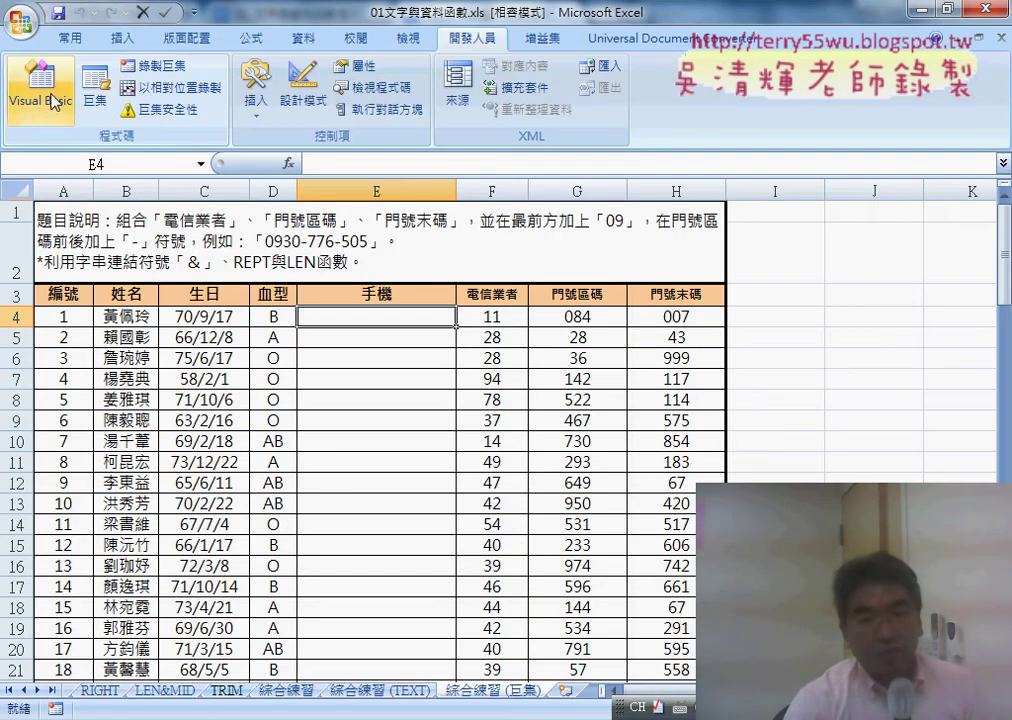
{"action": "left_click", "coordinate": [94, 92]}
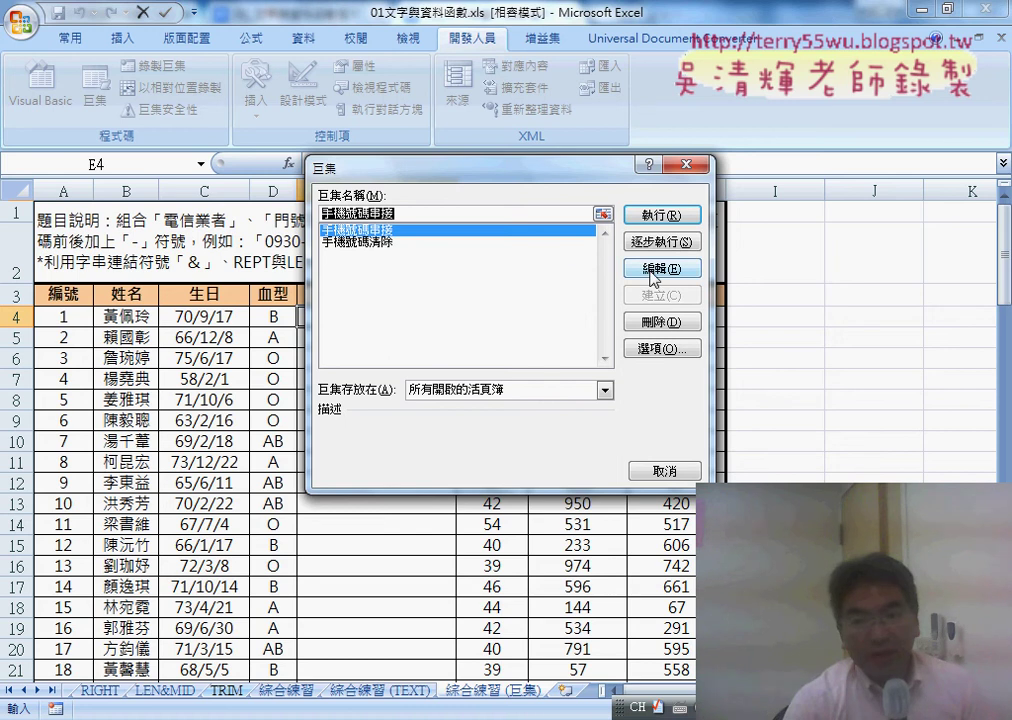
{"action": "left_click", "coordinate": [663, 215]}
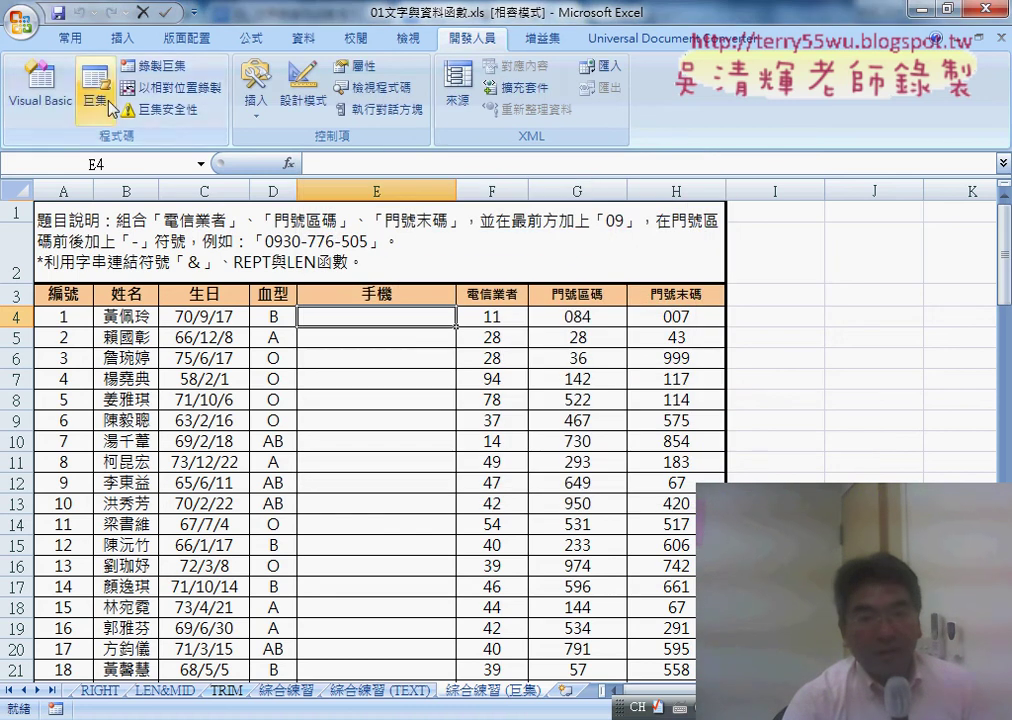
{"action": "left_click", "coordinate": [40, 95]}
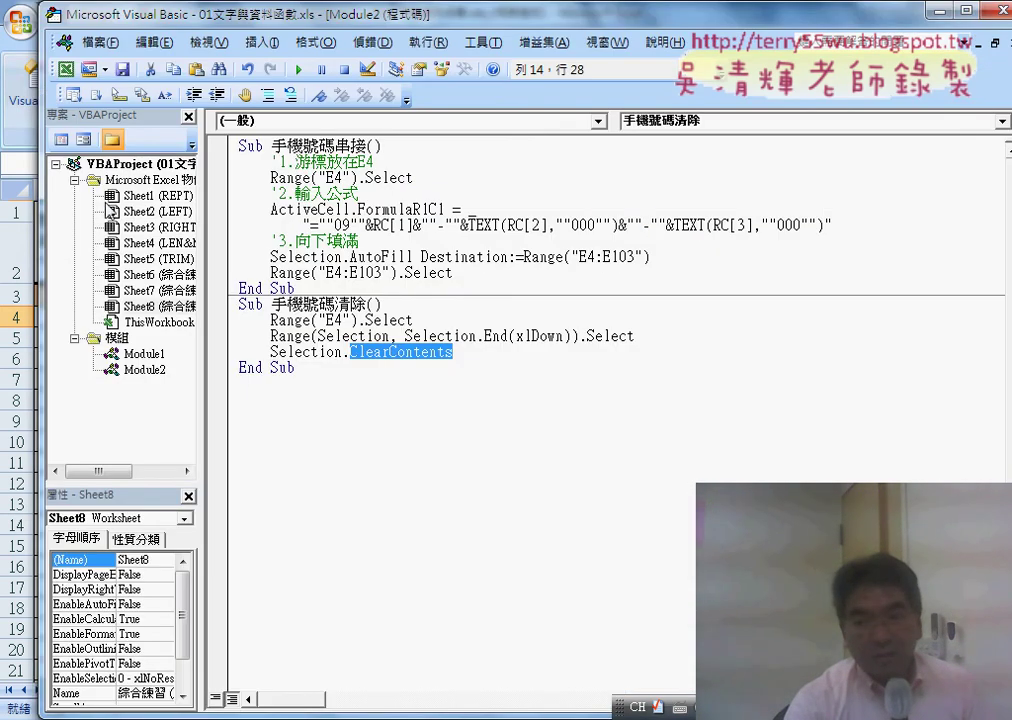
{"action": "left_click_drag", "start_coordinate": [855, 20], "coordinate": [793, 24]}
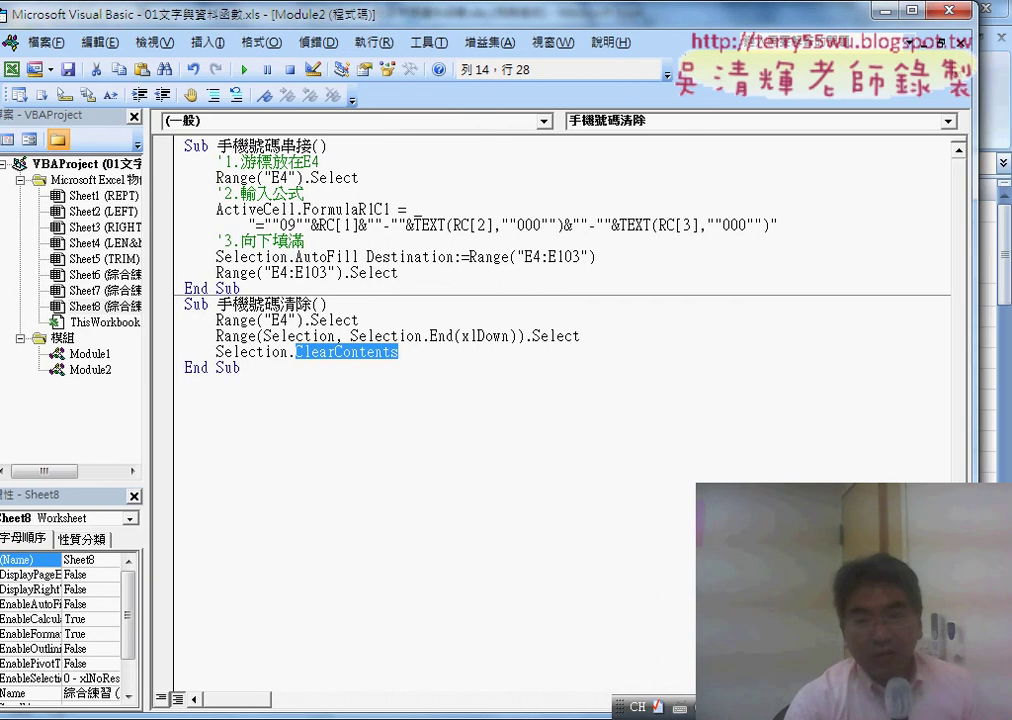
{"action": "key", "text": "ctrl+Tab"}
{"action": "left_click_drag", "start_coordinate": [490, 22], "coordinate": [568, 28]}
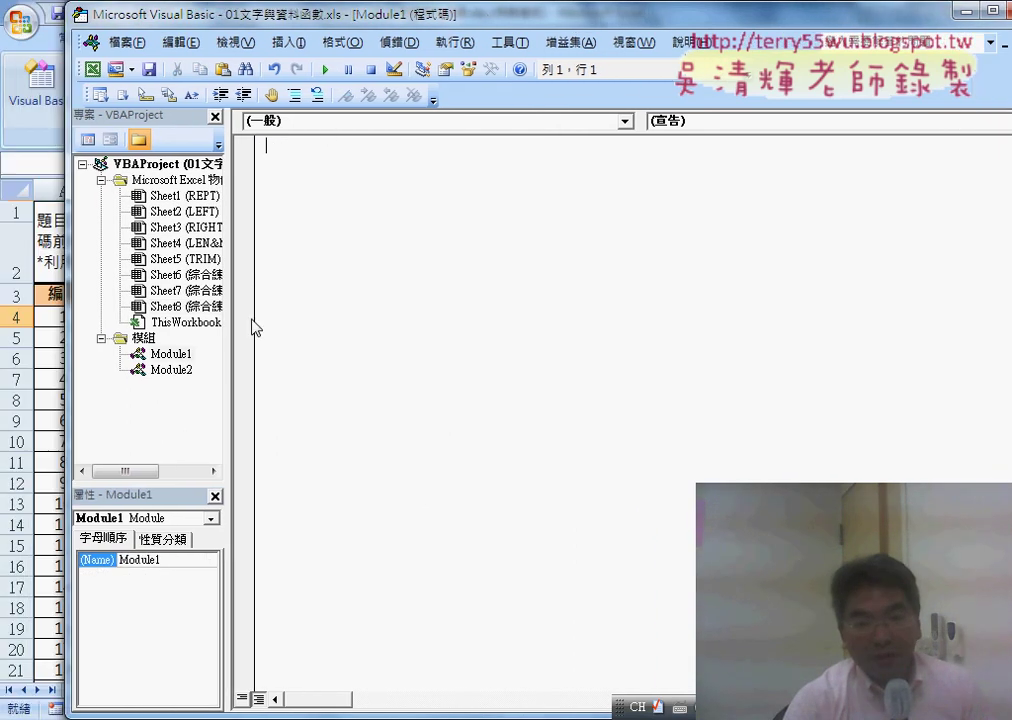
{"action": "double_click", "coordinate": [171, 370]}
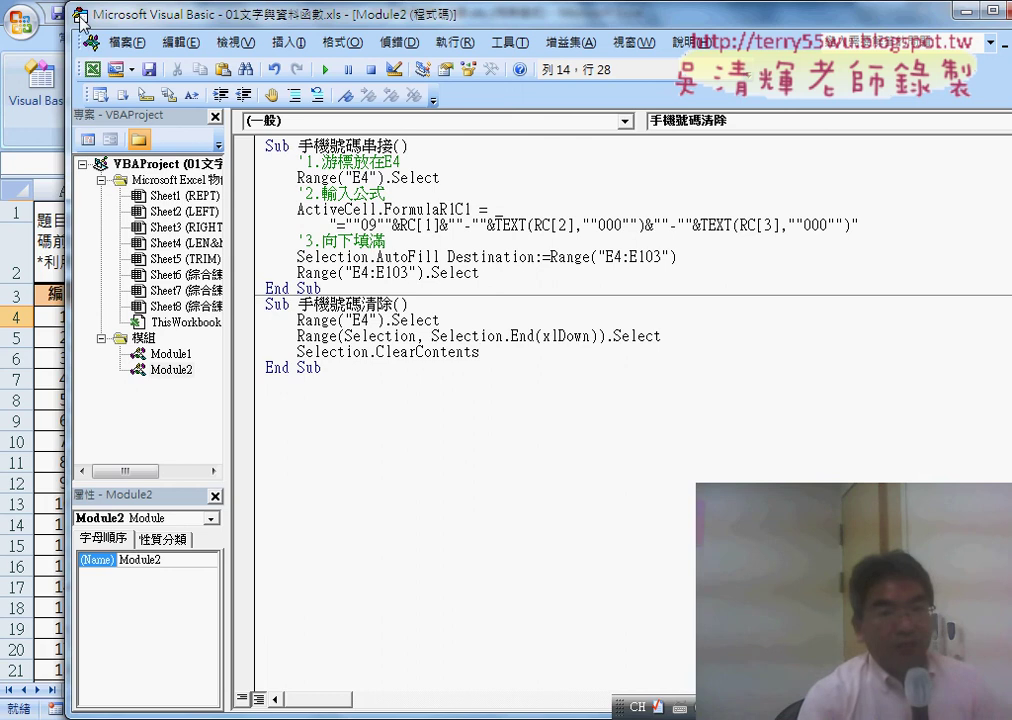
{"action": "left_click", "coordinate": [33, 100]}
{"action": "left_click", "coordinate": [38, 104]}
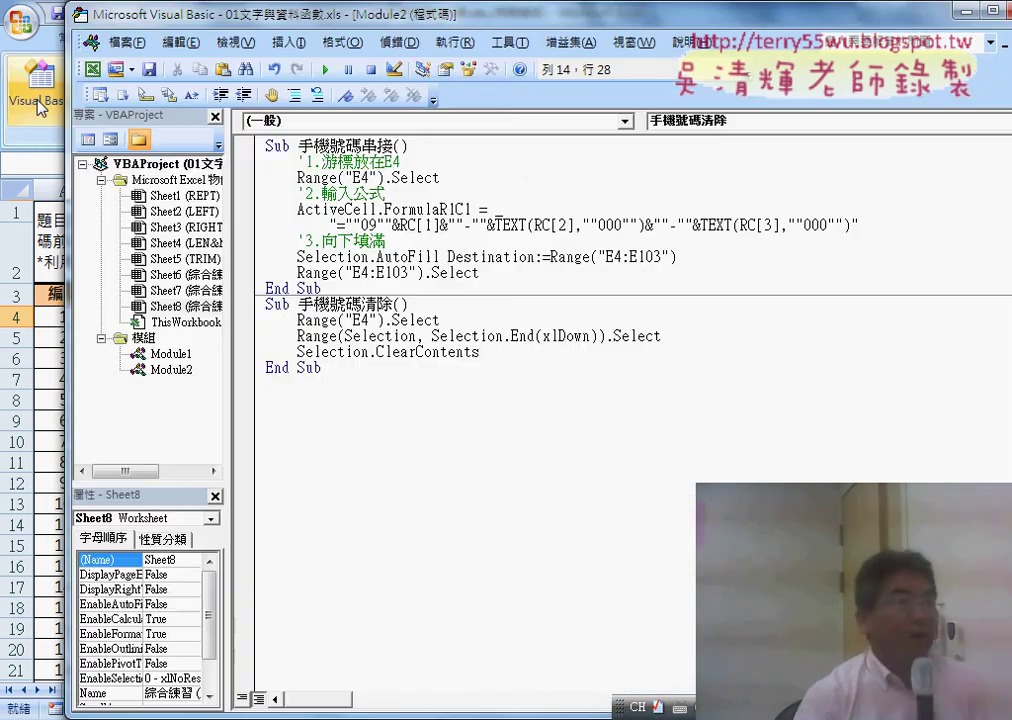
{"action": "left_click", "coordinate": [79, 14]}
{"action": "left_click", "coordinate": [110, 158]}
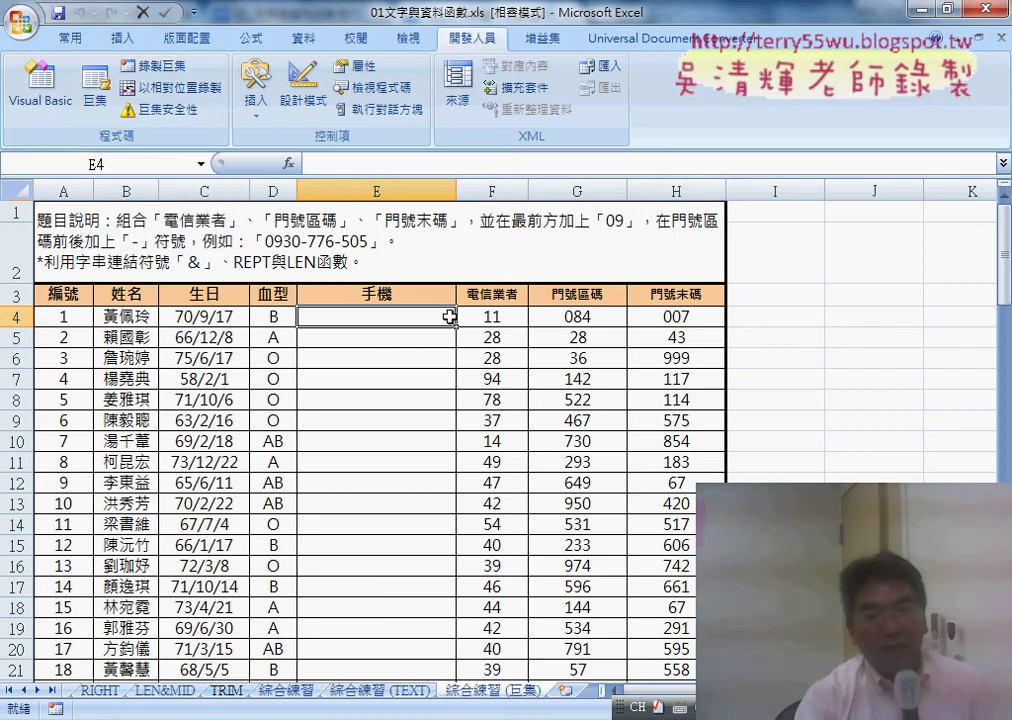
Check the macro list, select cell I3, and show the Developer Insert controls gallery.
{"action": "left_click", "coordinate": [96, 95]}
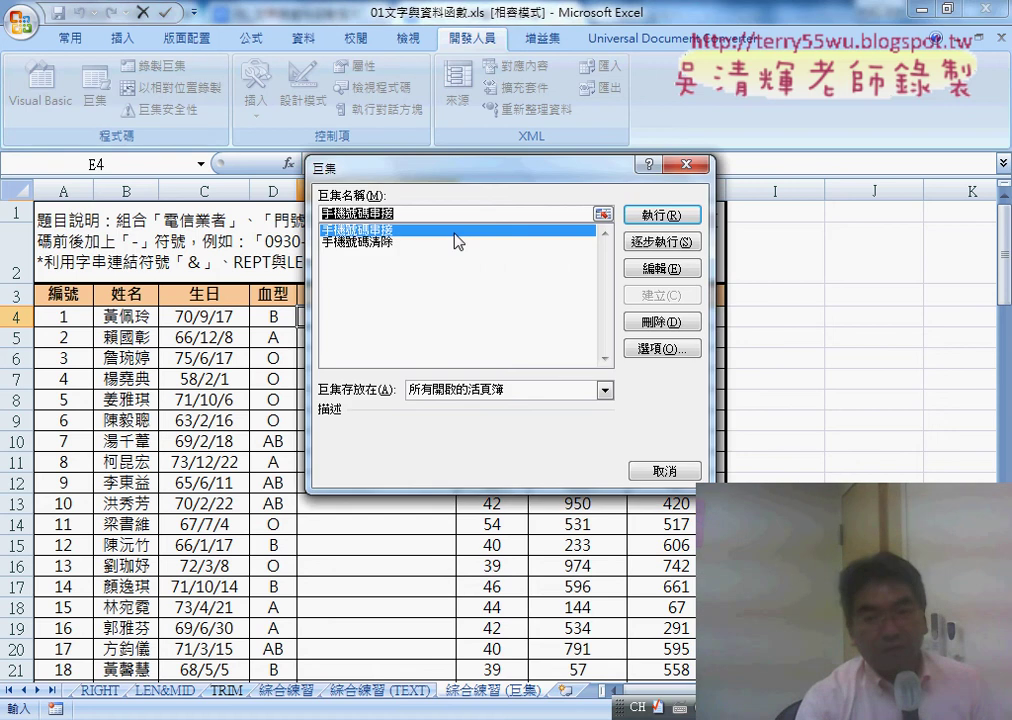
{"action": "left_click", "coordinate": [676, 220]}
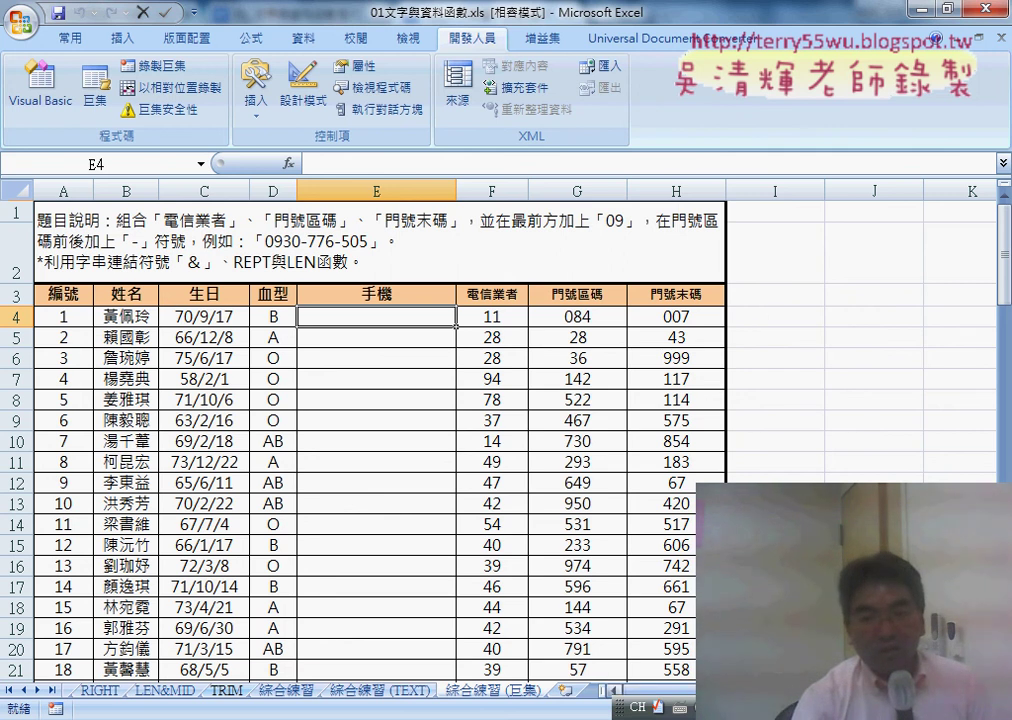
{"action": "scroll", "coordinate": [400, 430], "scroll_direction": "right", "scroll_amount": 1}
{"action": "left_click", "coordinate": [718, 292]}
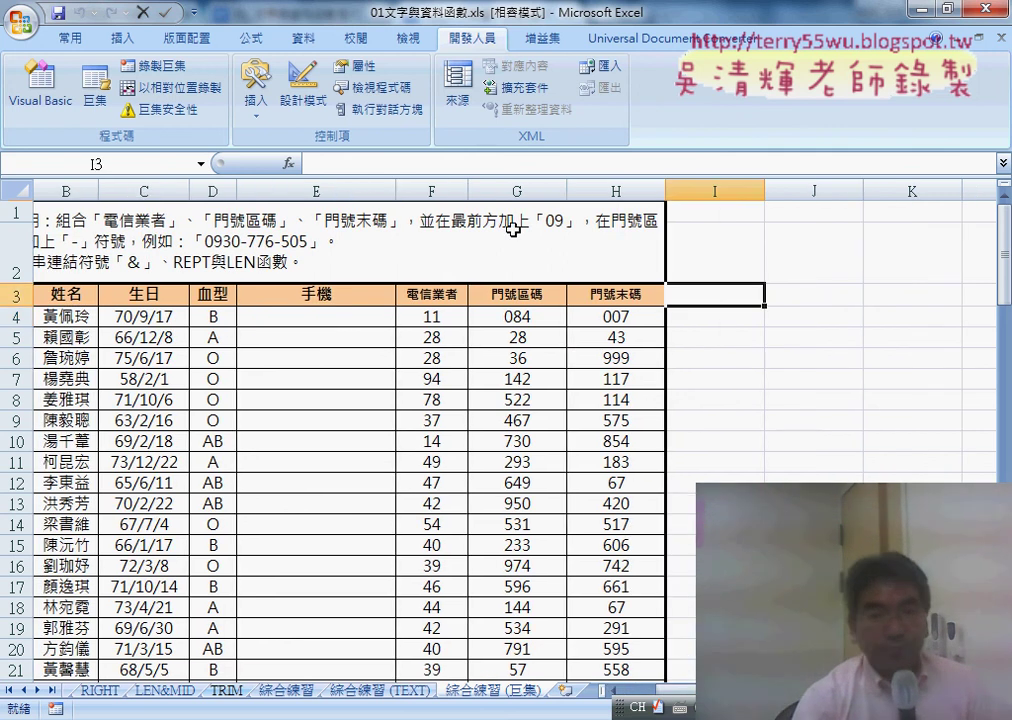
{"action": "left_click", "coordinate": [254, 100]}
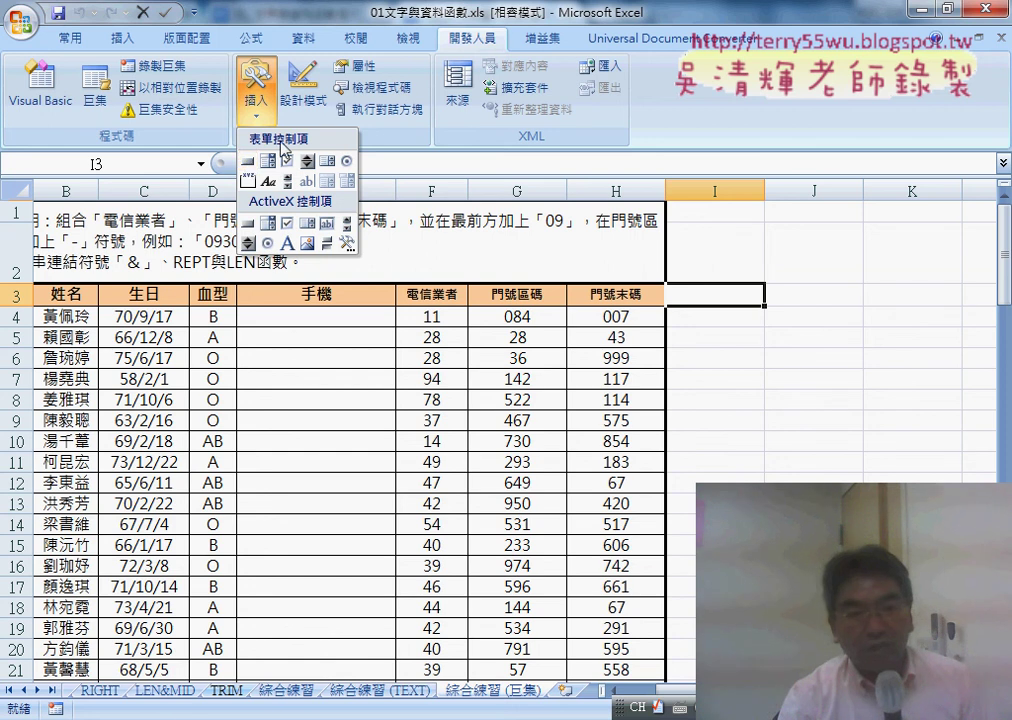
Draw a form button at cell I3 and assign it the 手機號碼串接 macro.
{"action": "left_click", "coordinate": [249, 160]}
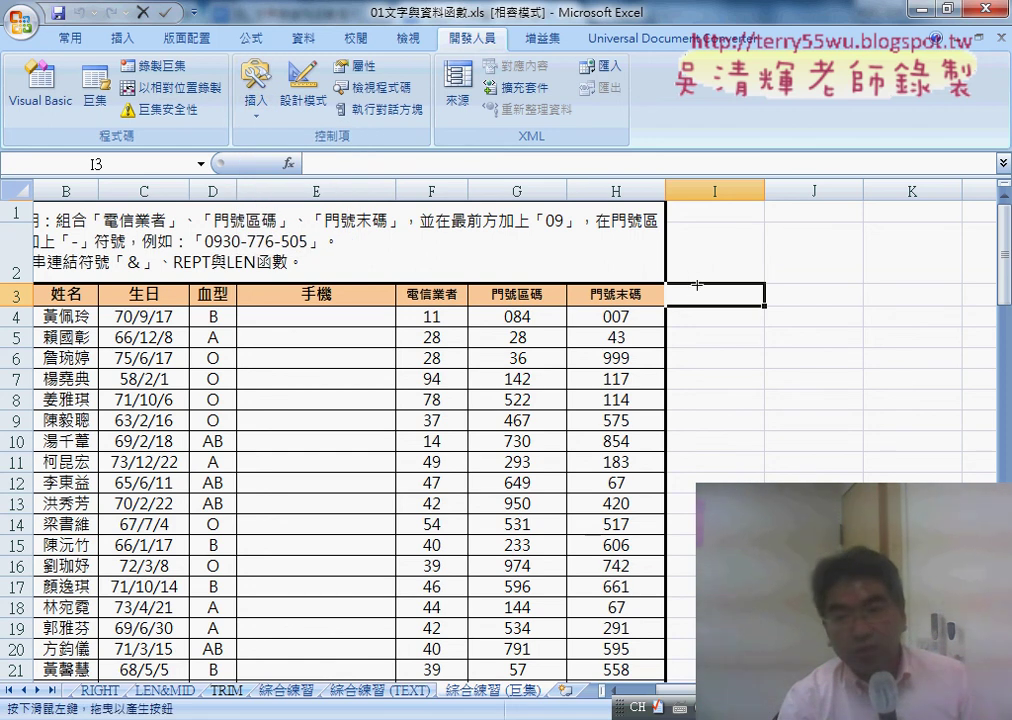
{"action": "left_click_drag", "start_coordinate": [697, 285], "coordinate": [708, 293]}
{"action": "left_click_drag", "start_coordinate": [796, 320], "coordinate": [876, 328]}
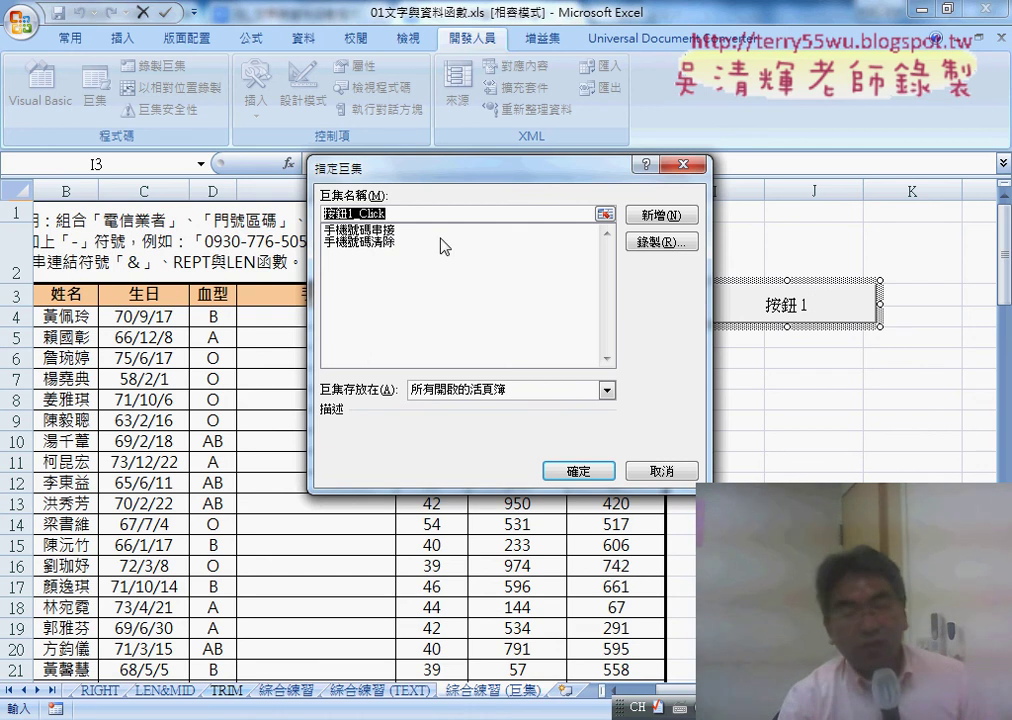
{"action": "left_click", "coordinate": [362, 231]}
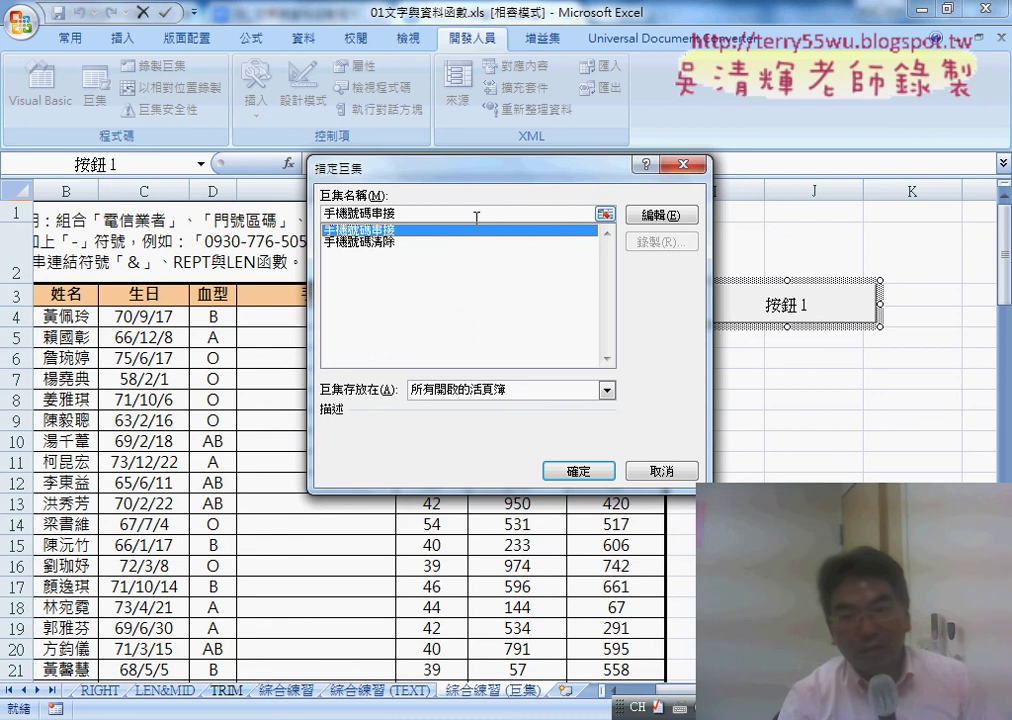
{"action": "right_click", "coordinate": [357, 214]}
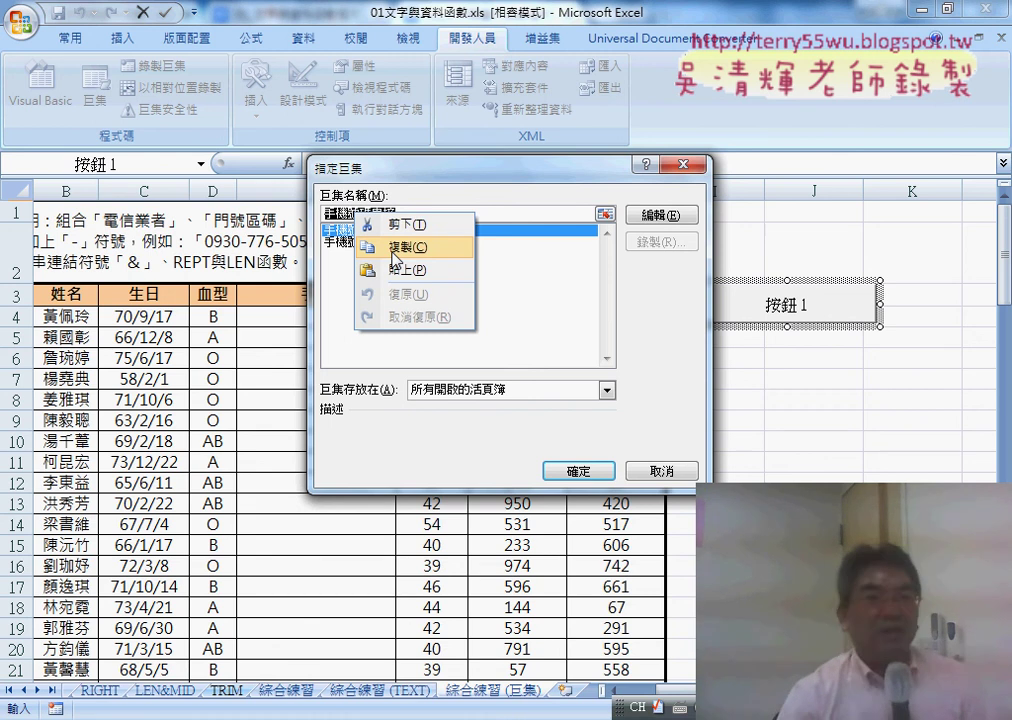
{"action": "left_click", "coordinate": [397, 248]}
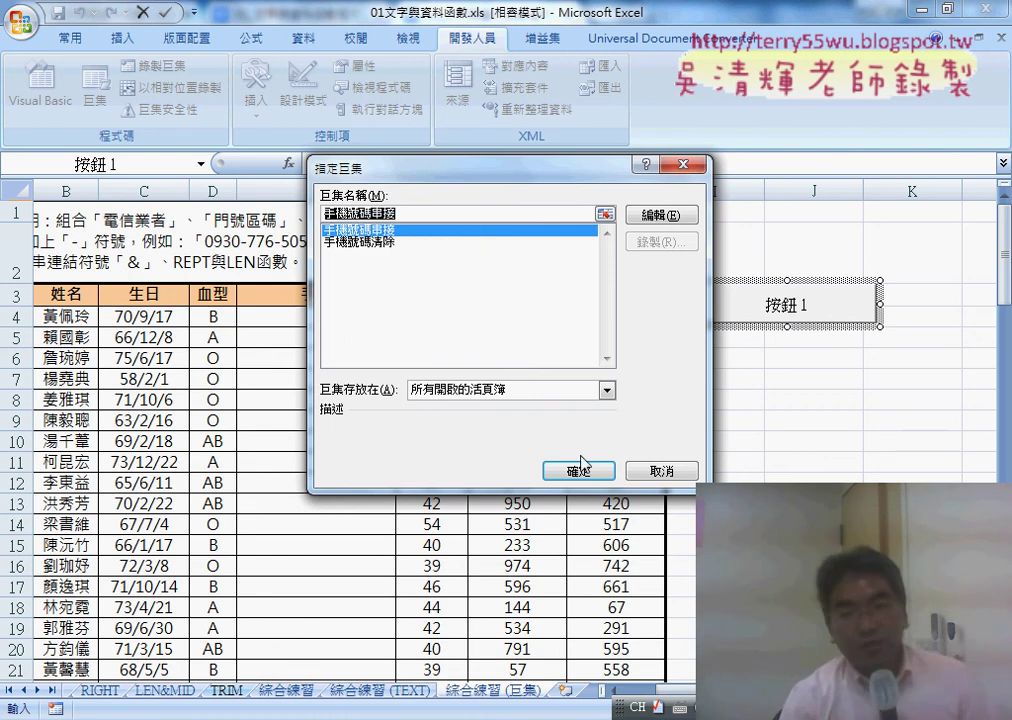
{"action": "left_click", "coordinate": [586, 470]}
Replace the button's 按鈕 1 caption with 手機號碼串接.
{"action": "left_click", "coordinate": [586, 472]}
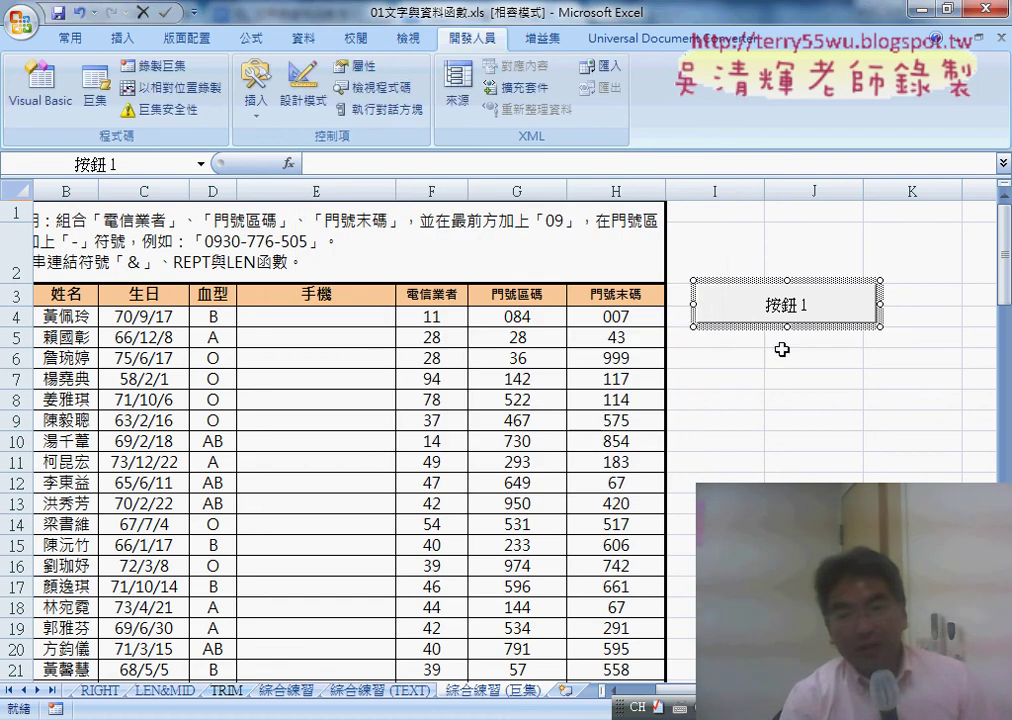
{"action": "left_click_drag", "start_coordinate": [700, 304], "coordinate": [833, 304]}
{"action": "right_click", "coordinate": [833, 304]}
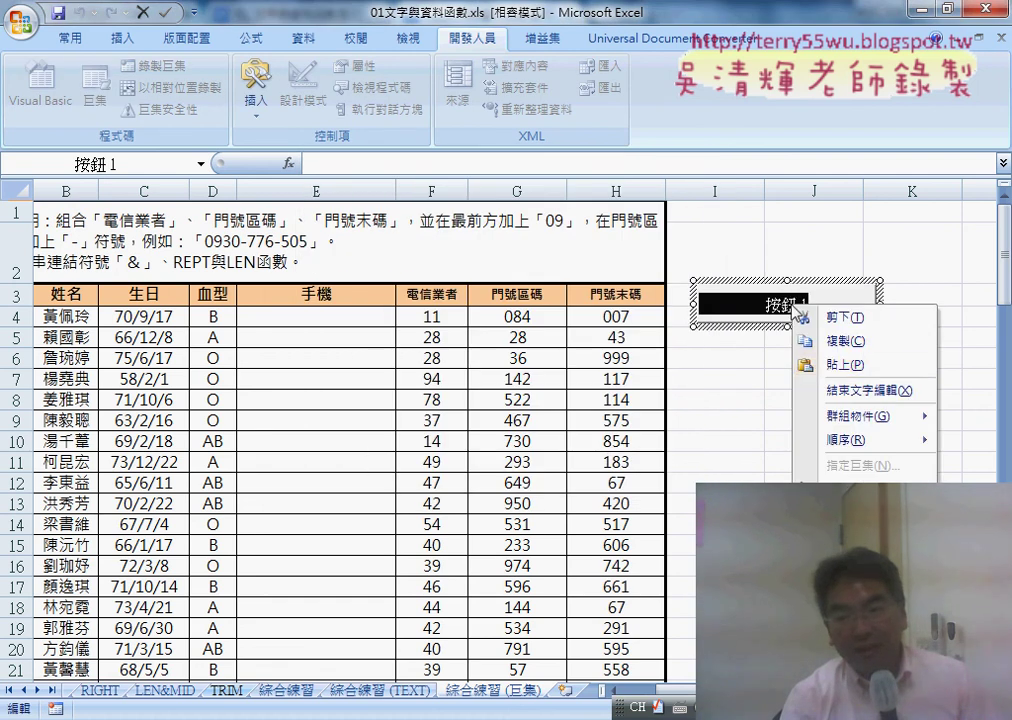
{"action": "left_click", "coordinate": [836, 364]}
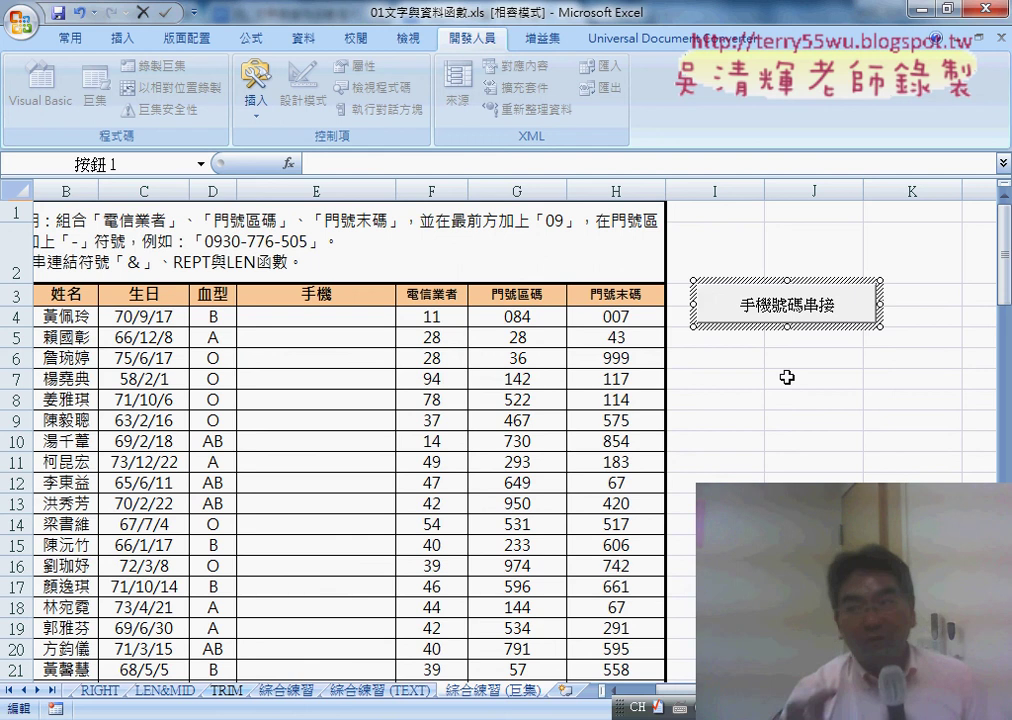
{"action": "left_click", "coordinate": [787, 377]}
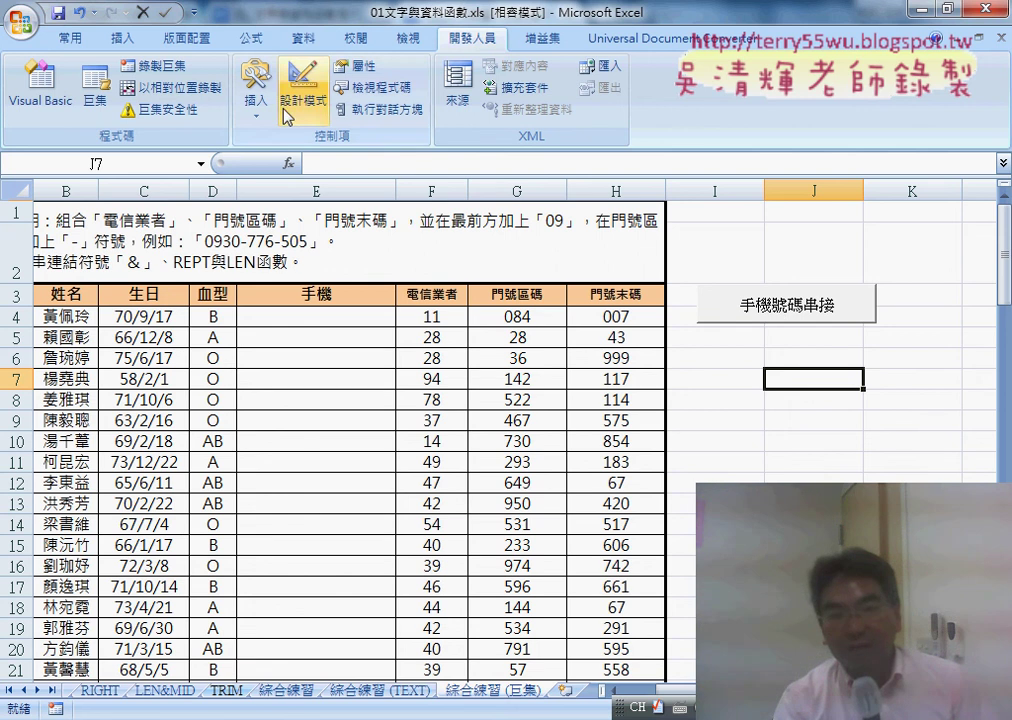
Draw a second button below the first and assign it the 手機號碼清除 macro.
{"action": "left_click", "coordinate": [256, 95]}
{"action": "left_click", "coordinate": [250, 163]}
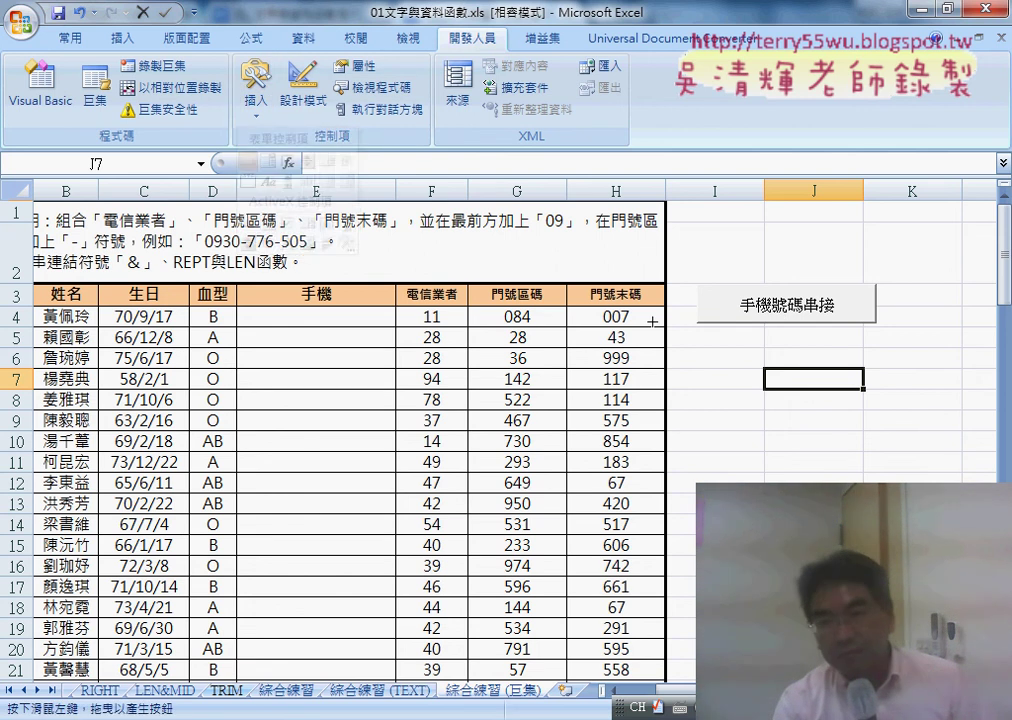
{"action": "left_click_drag", "start_coordinate": [694, 332], "coordinate": [887, 375]}
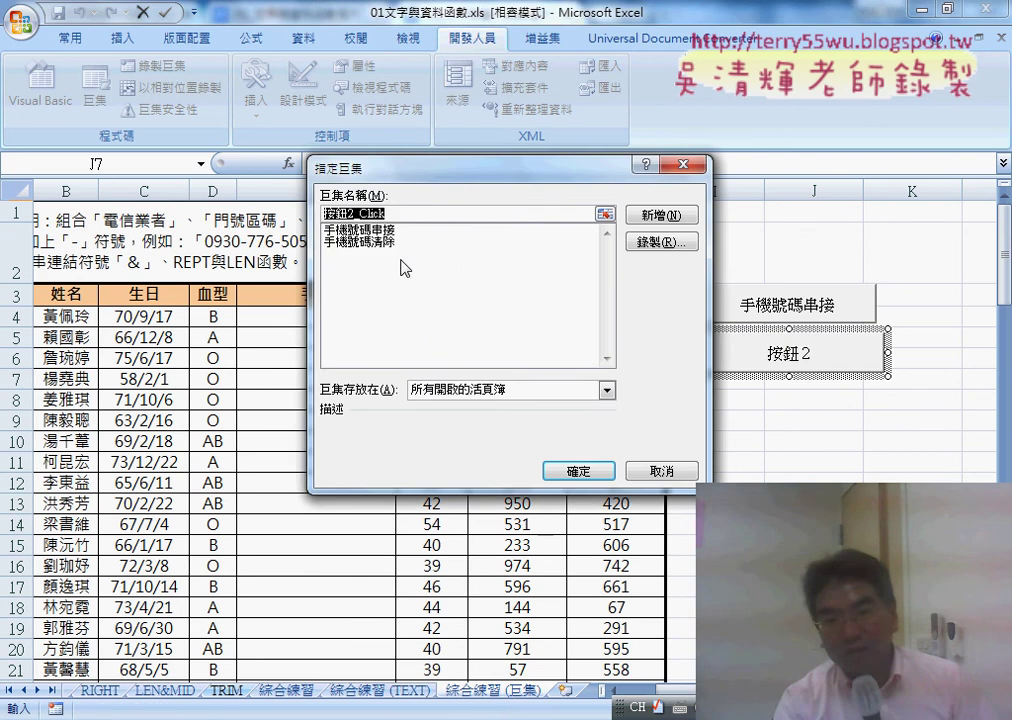
{"action": "left_click", "coordinate": [390, 242]}
{"action": "double_click", "coordinate": [403, 213]}
{"action": "right_click", "coordinate": [385, 213]}
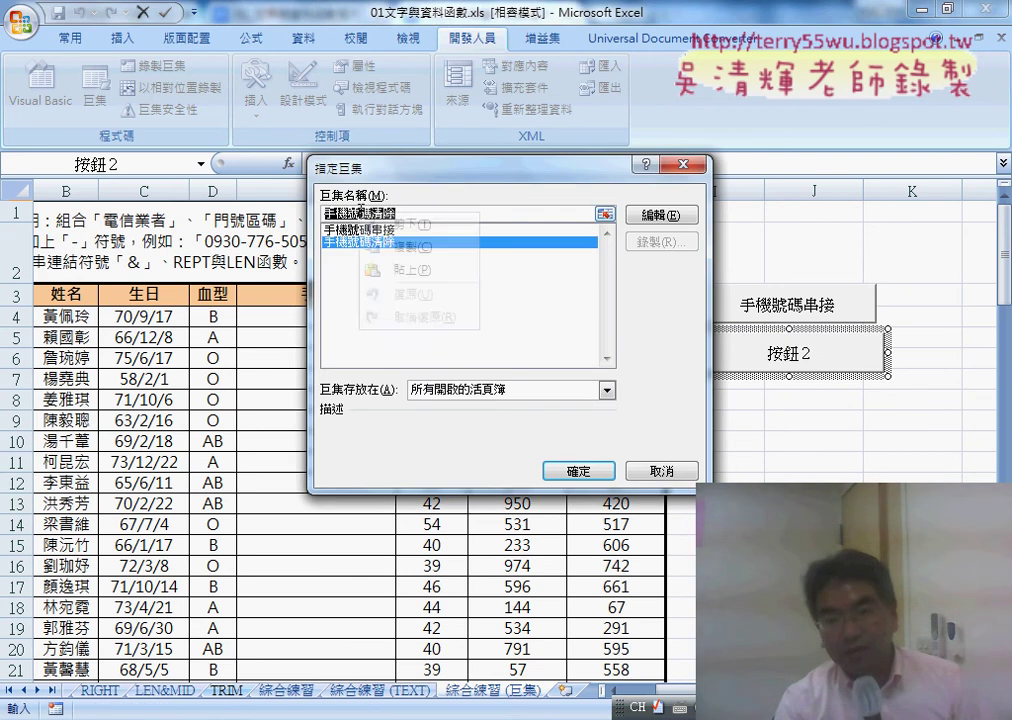
{"action": "left_click", "coordinate": [410, 249]}
{"action": "left_click", "coordinate": [578, 470]}
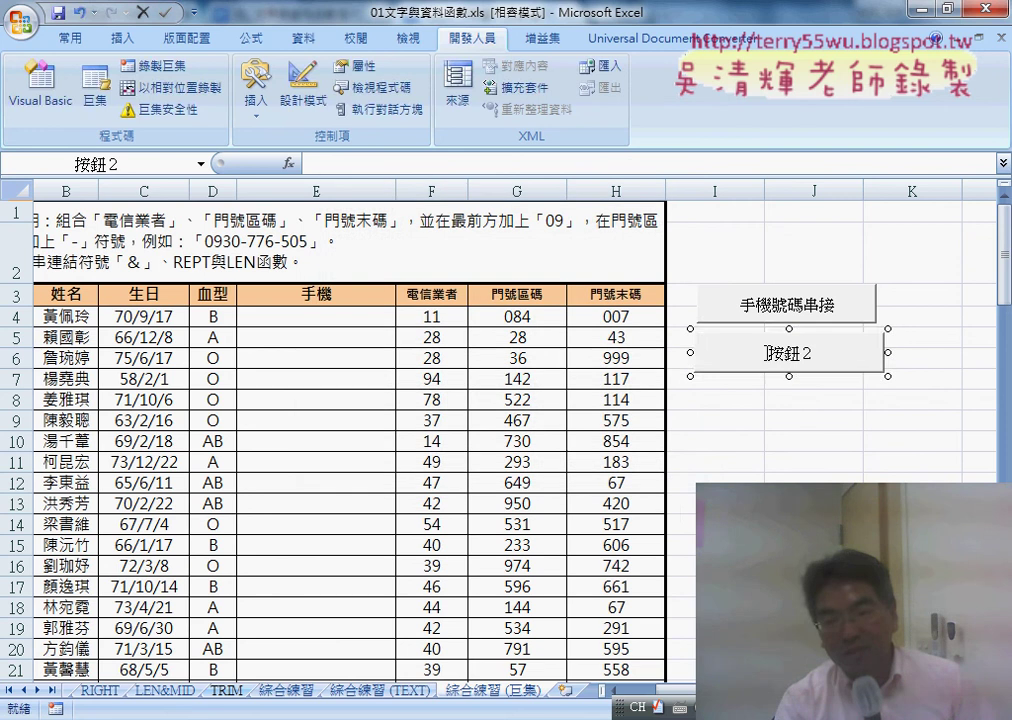
Caption the new button 手機號碼清除.
{"action": "left_click_drag", "start_coordinate": [812, 353], "coordinate": [697, 353]}
{"action": "right_click", "coordinate": [793, 356]}
{"action": "left_click", "coordinate": [842, 414]}
{"action": "left_click", "coordinate": [790, 422]}
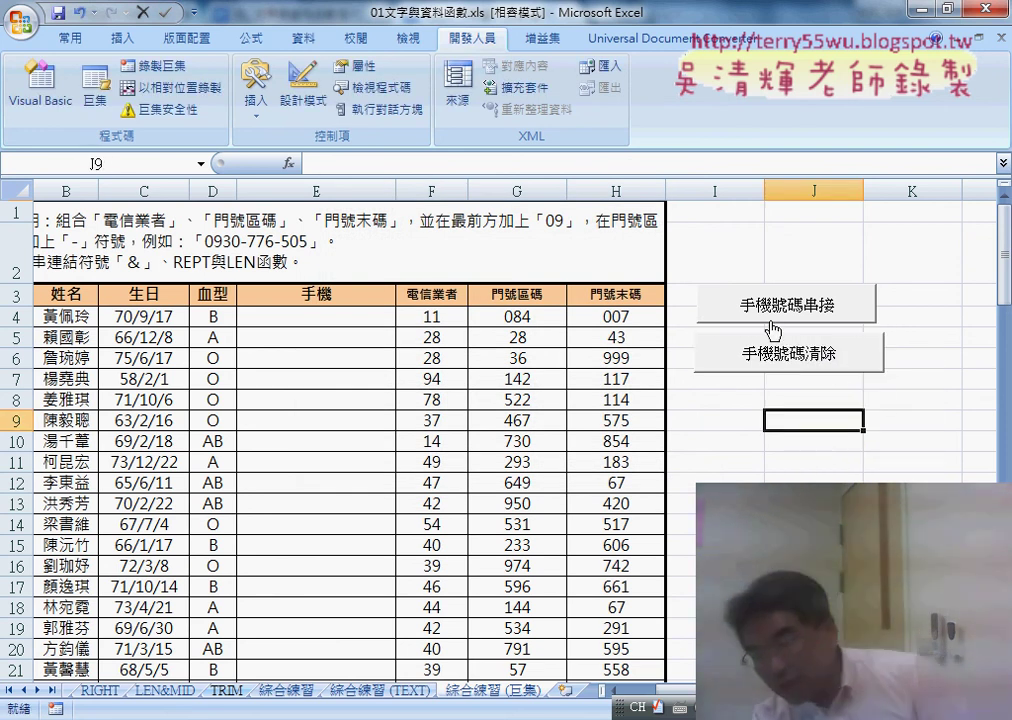
Make the 手機號碼清除 button slightly narrower and shorter to match the first.
{"action": "right_click", "coordinate": [878, 351]}
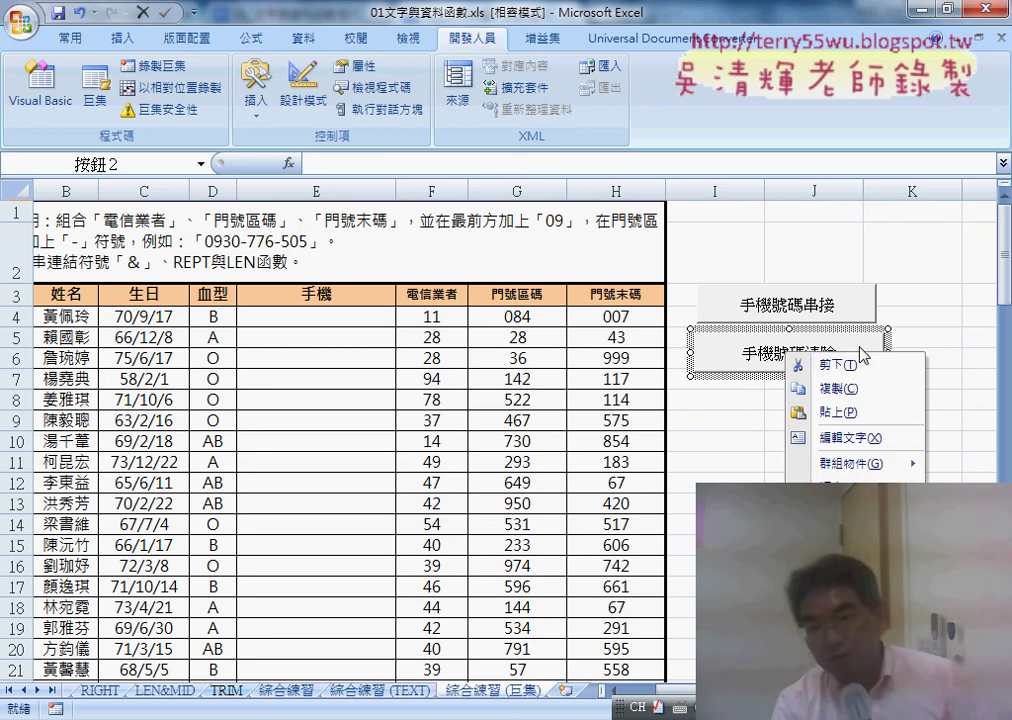
{"action": "key", "text": "Escape"}
{"action": "left_click_drag", "start_coordinate": [887, 351], "coordinate": [878, 351]}
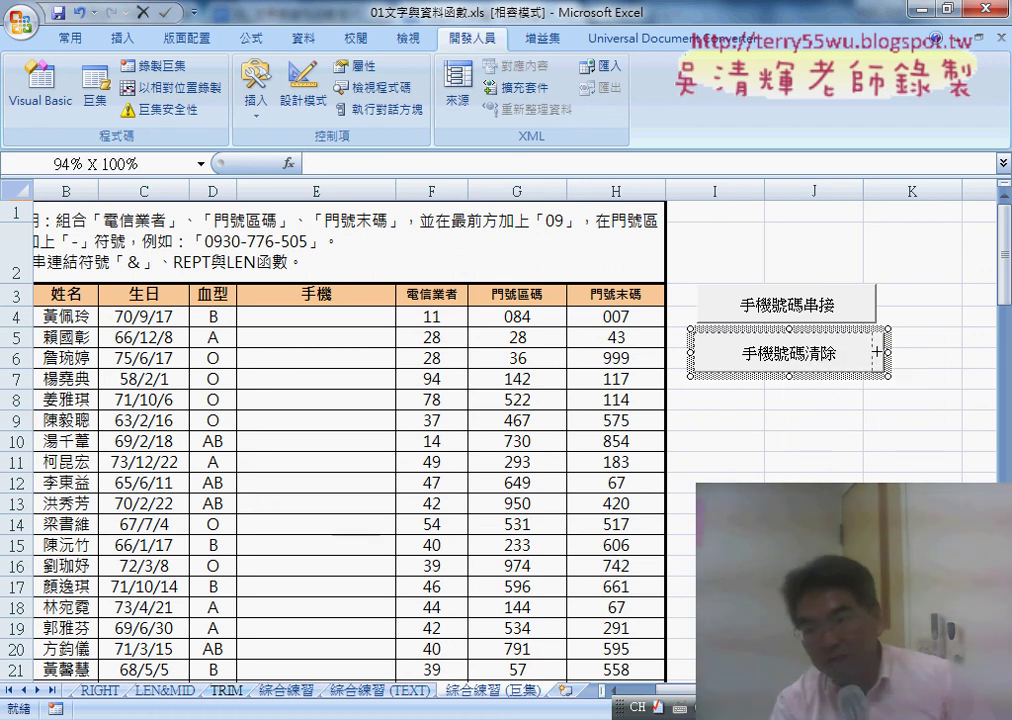
{"action": "left_click_drag", "start_coordinate": [785, 376], "coordinate": [785, 370]}
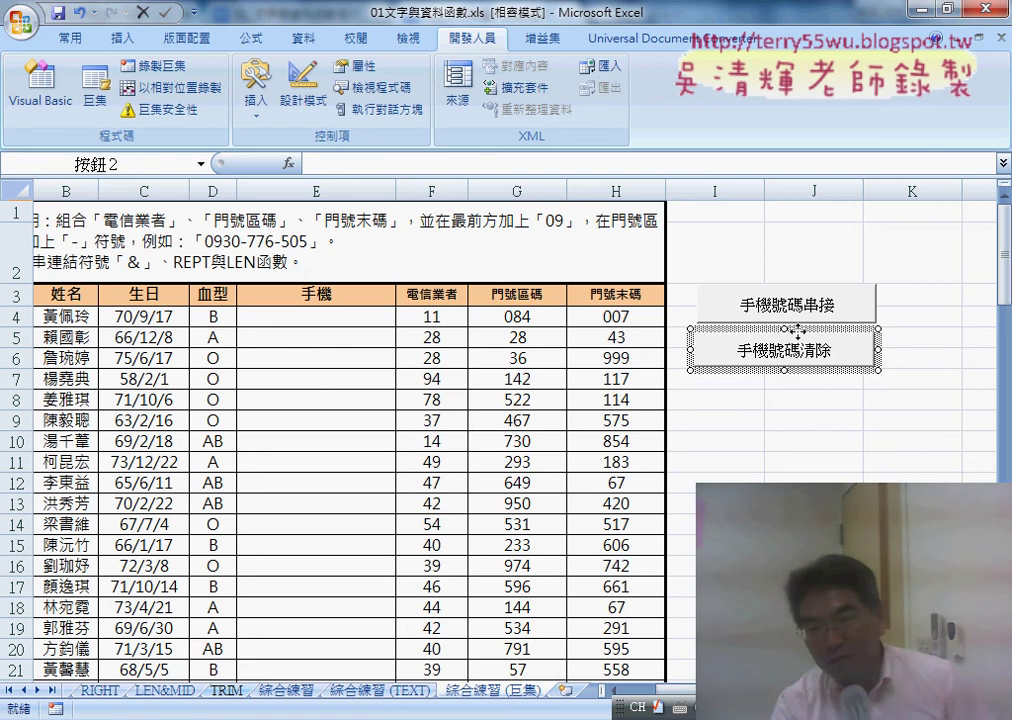
Cut the 手機號碼清除 button to remove it from the sheet.
{"action": "left_click", "coordinate": [810, 417]}
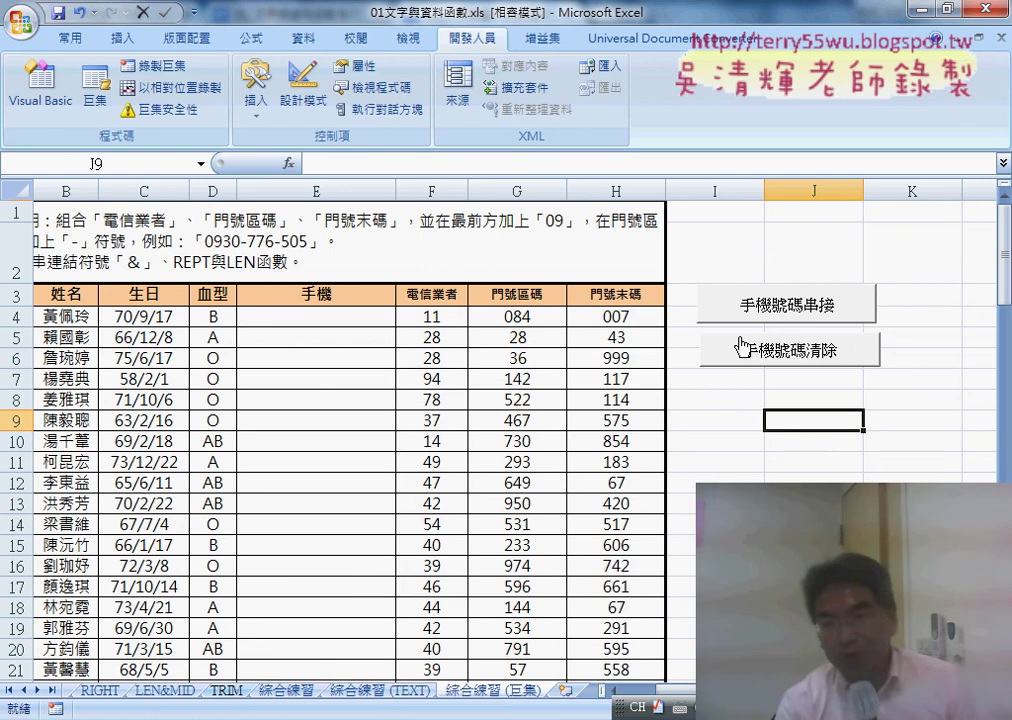
{"action": "right_click", "coordinate": [741, 347]}
{"action": "left_click", "coordinate": [797, 360]}
{"action": "left_click", "coordinate": [736, 372]}
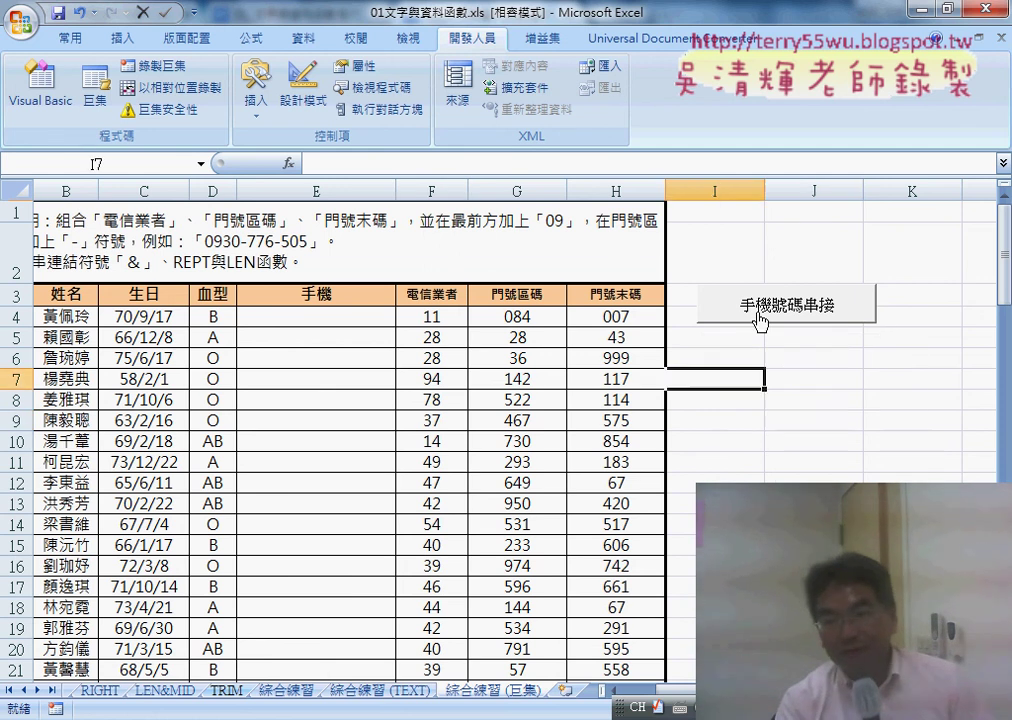
Copy the 手機號碼串接 button and select cell I5 as the paste spot.
{"action": "right_click", "coordinate": [762, 305]}
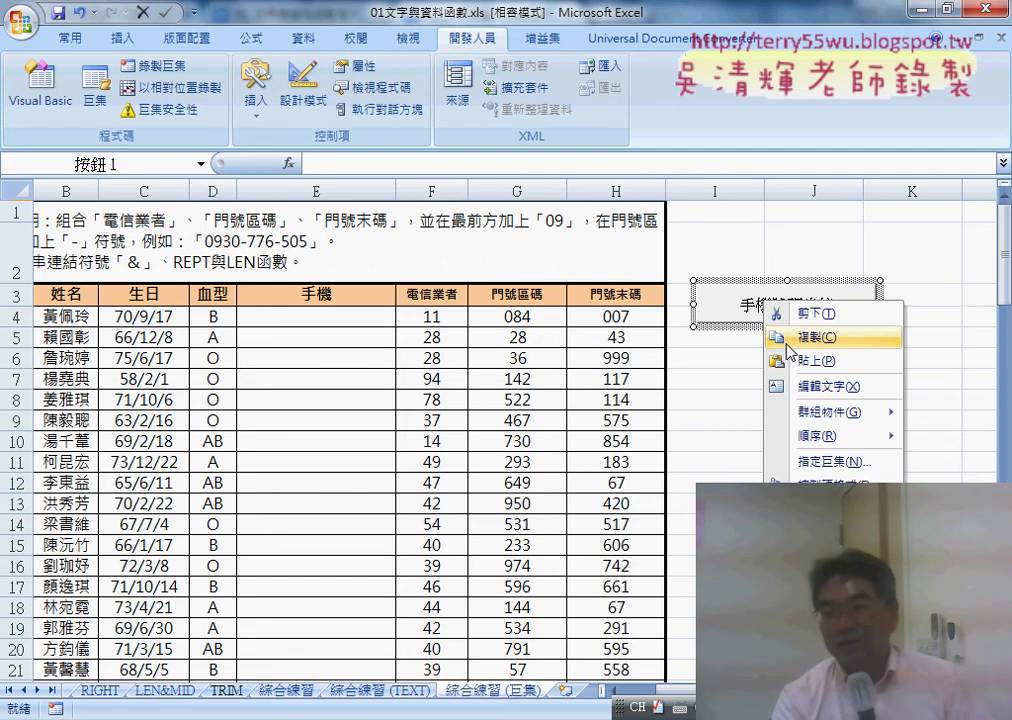
{"action": "left_click", "coordinate": [789, 341]}
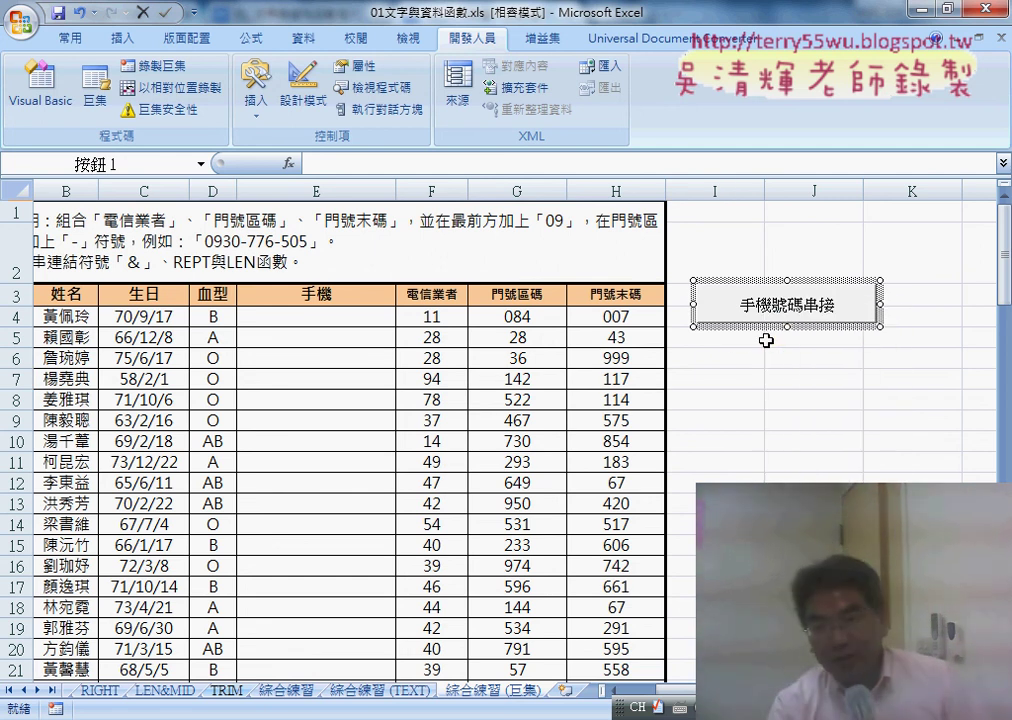
{"action": "left_click", "coordinate": [733, 339]}
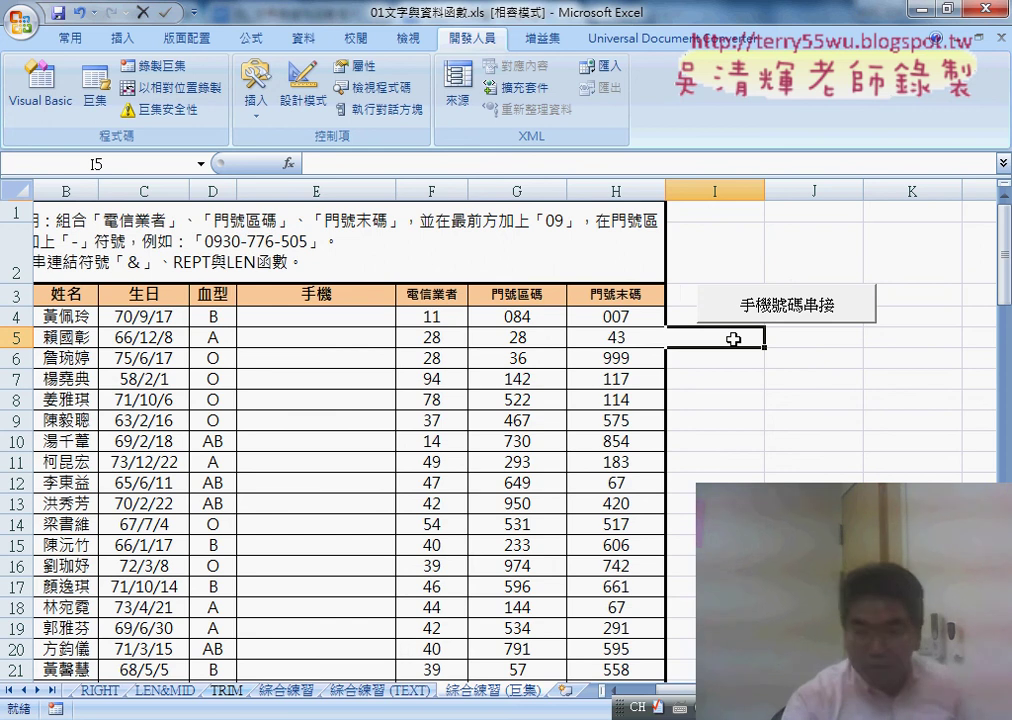
Paste a copy of the concatenate button at I5 and assign it the 手機號碼清除 macro.
{"action": "key", "text": "ctrl+v"}
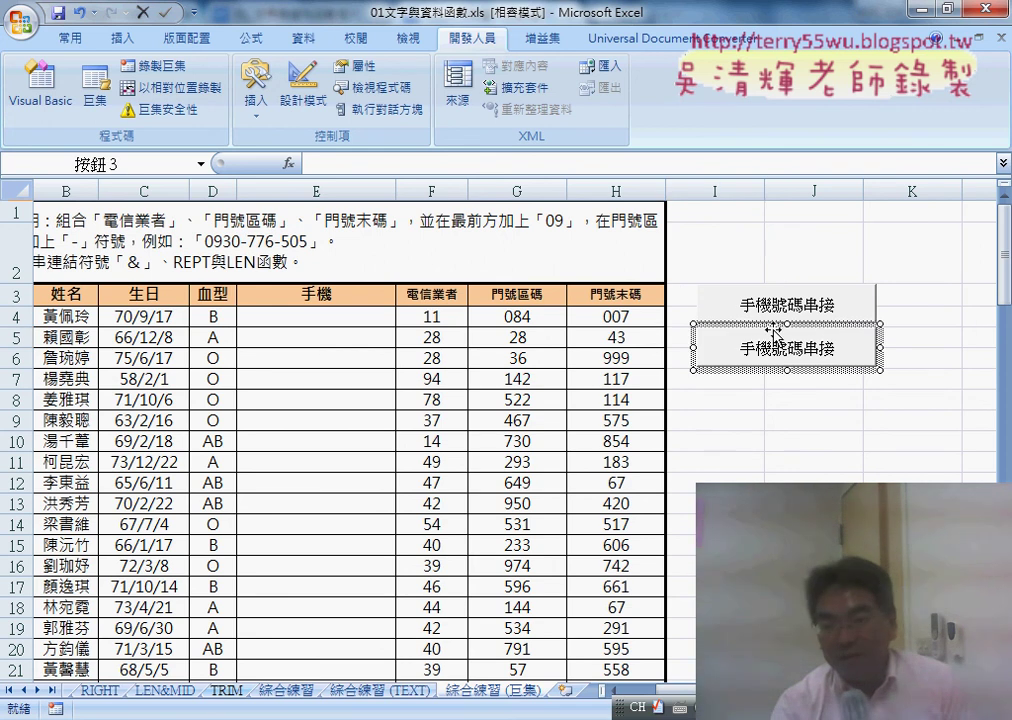
{"action": "right_click", "coordinate": [771, 330]}
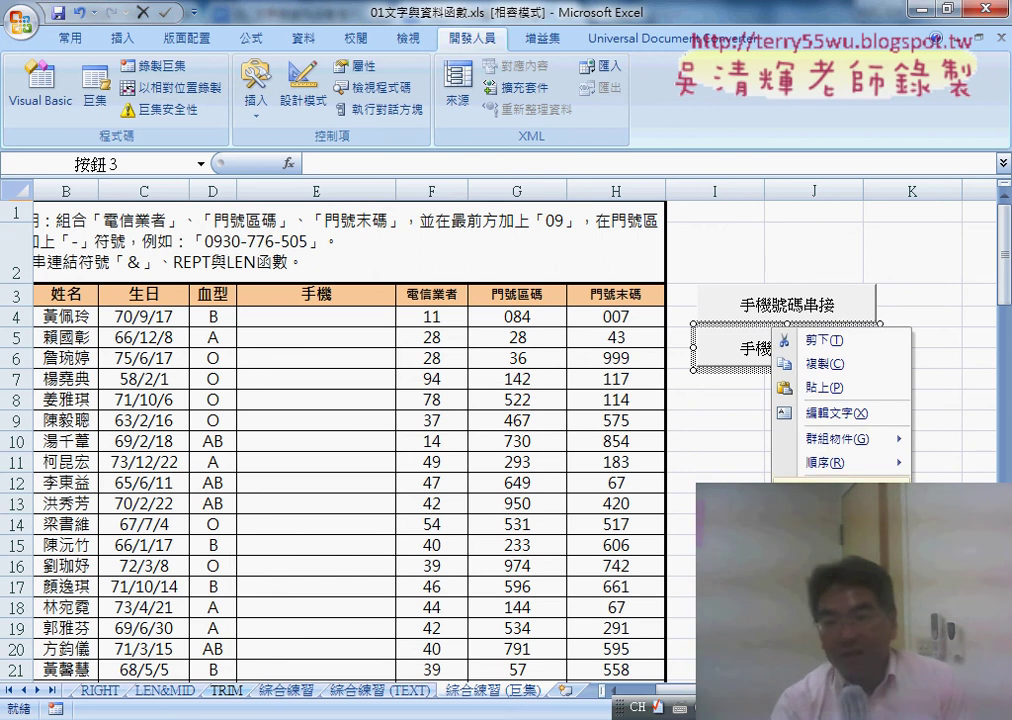
{"action": "left_click", "coordinate": [830, 487]}
{"action": "left_click", "coordinate": [695, 395]}
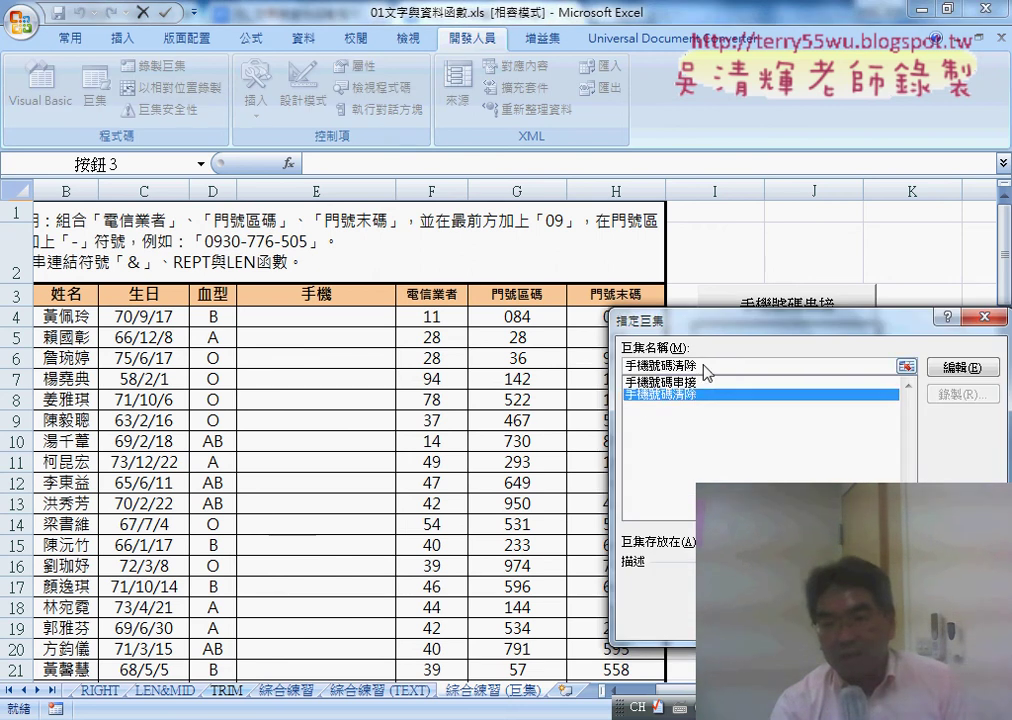
{"action": "double_click", "coordinate": [706, 370]}
{"action": "right_click", "coordinate": [700, 370]}
{"action": "left_click", "coordinate": [716, 421]}
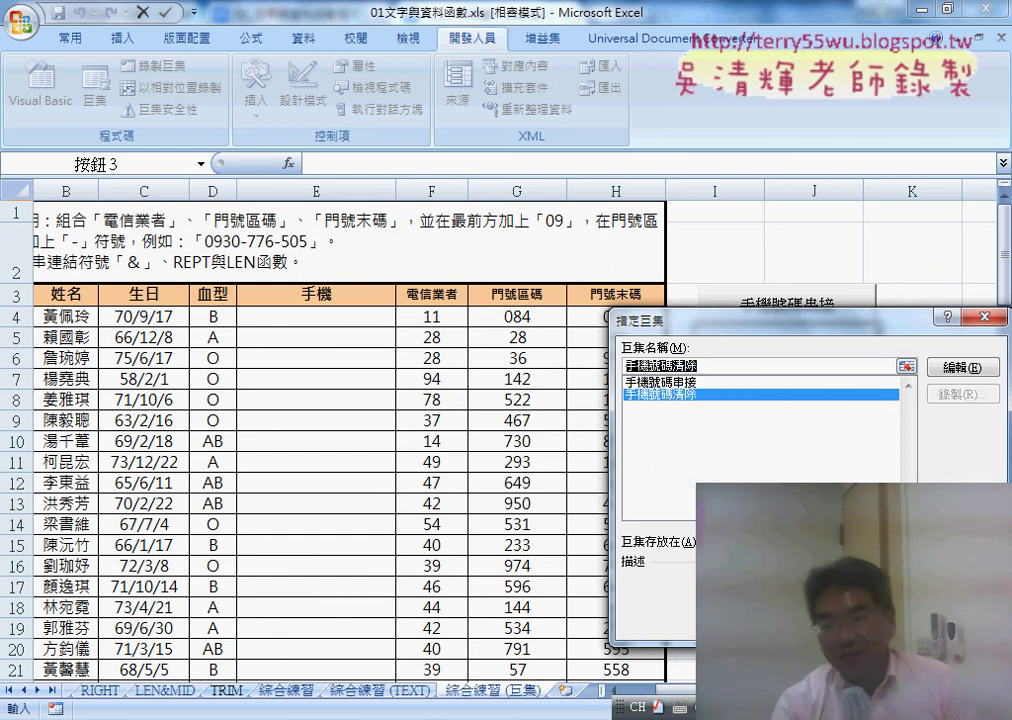
{"action": "key", "text": "Return"}
Change the pasted button's caption to 手機號碼清除.
{"action": "left_click", "coordinate": [804, 350]}
{"action": "left_click_drag", "start_coordinate": [700, 348], "coordinate": [888, 356]}
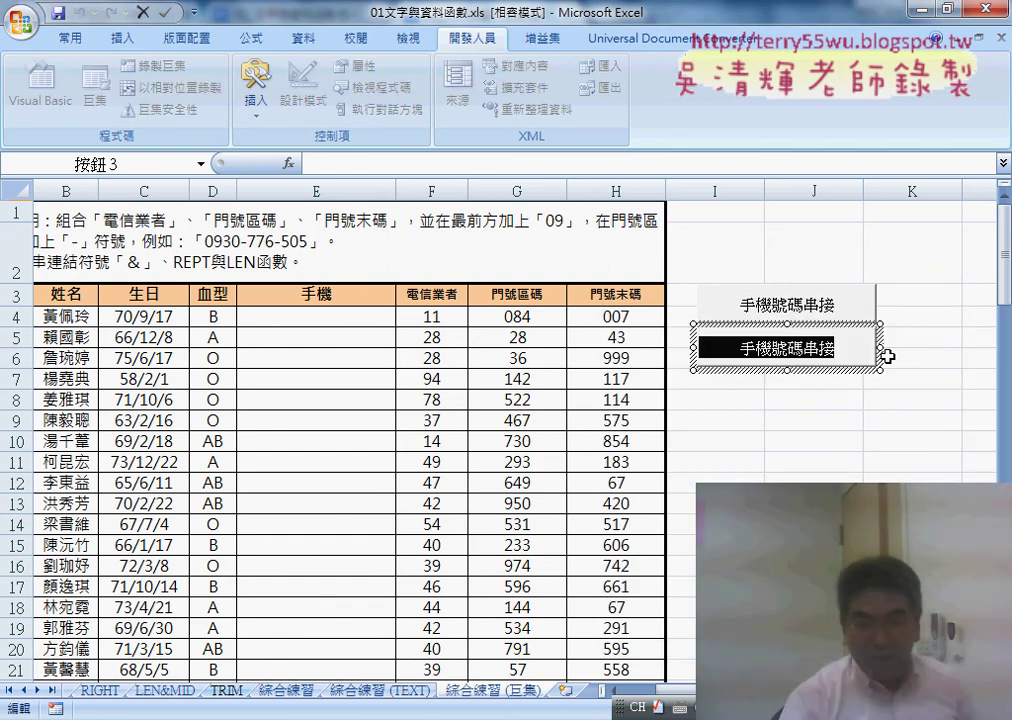
{"action": "key", "text": "ctrl+v"}
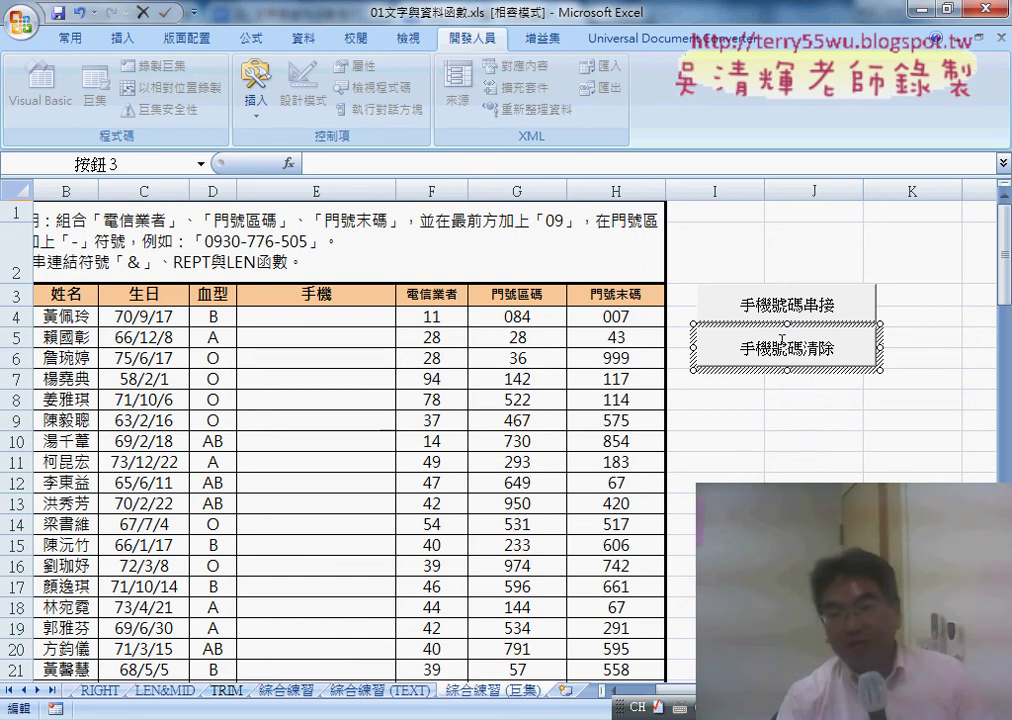
{"action": "left_click", "coordinate": [718, 413]}
{"action": "right_click", "coordinate": [796, 350]}
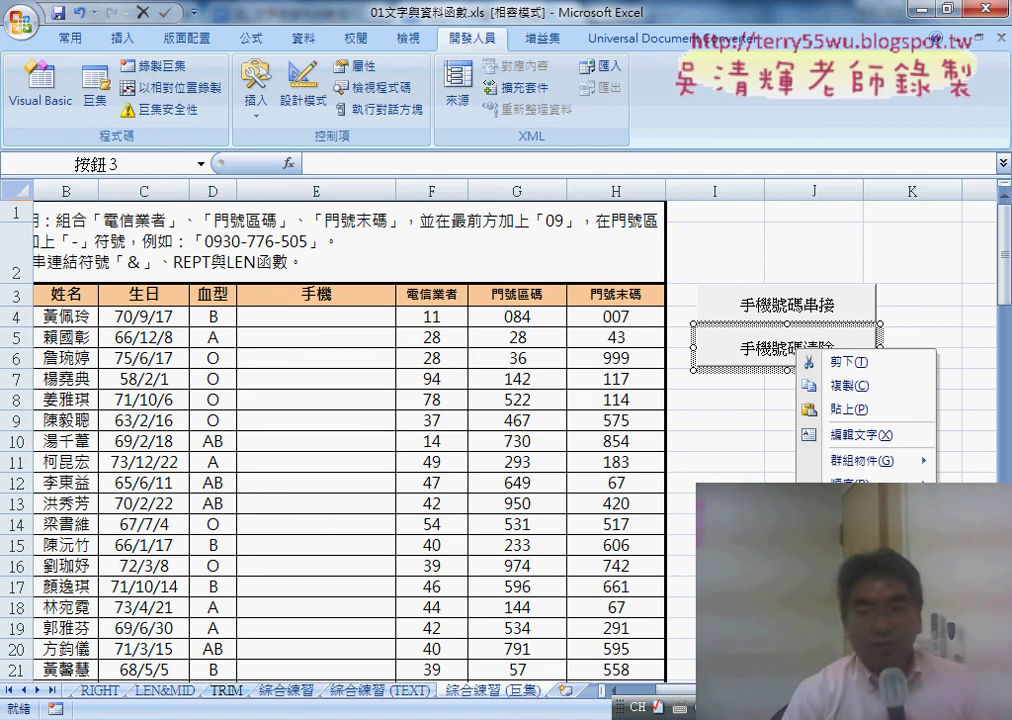
Test the 手機號碼串接 and 手機號碼清除 buttons by filling and clearing column E twice.
{"action": "key", "text": "Escape"}
{"action": "left_click", "coordinate": [759, 474]}
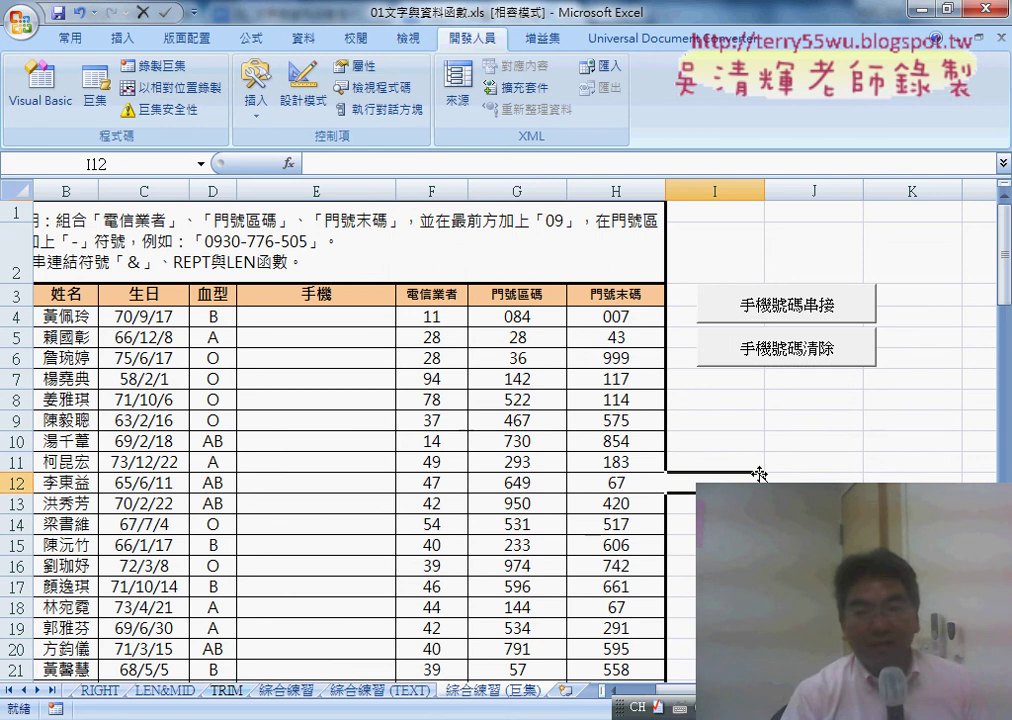
{"action": "left_click", "coordinate": [797, 313]}
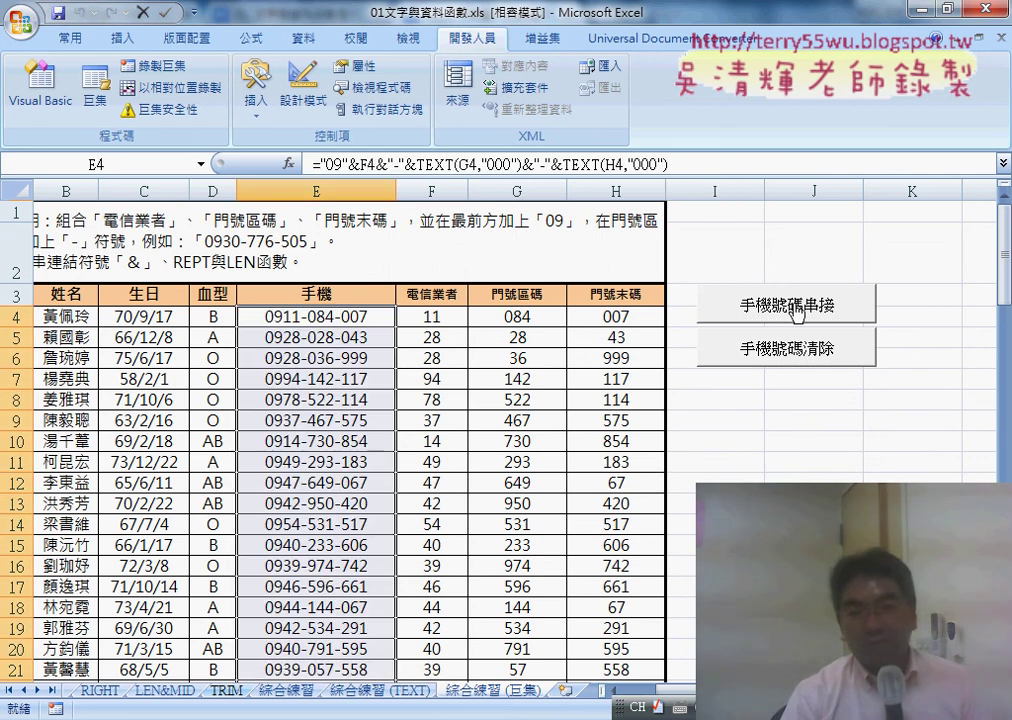
{"action": "left_click", "coordinate": [787, 352]}
{"action": "left_click", "coordinate": [784, 312]}
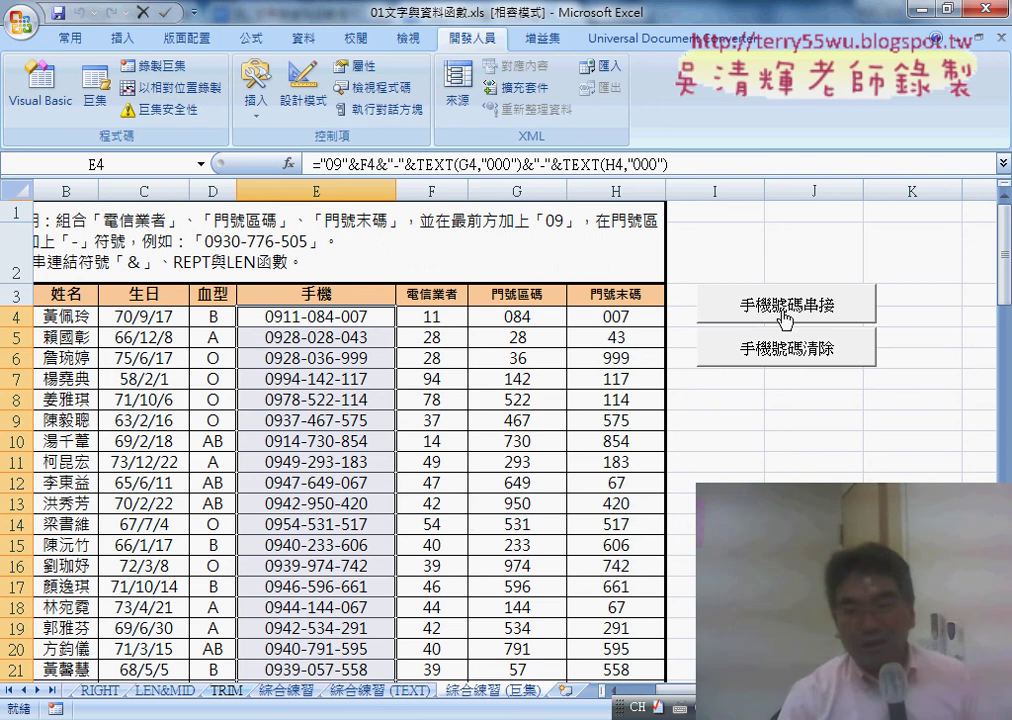
{"action": "left_click", "coordinate": [777, 360]}
Fill and clear column E once more, then open the Module2 macro code.
{"action": "left_click", "coordinate": [786, 310]}
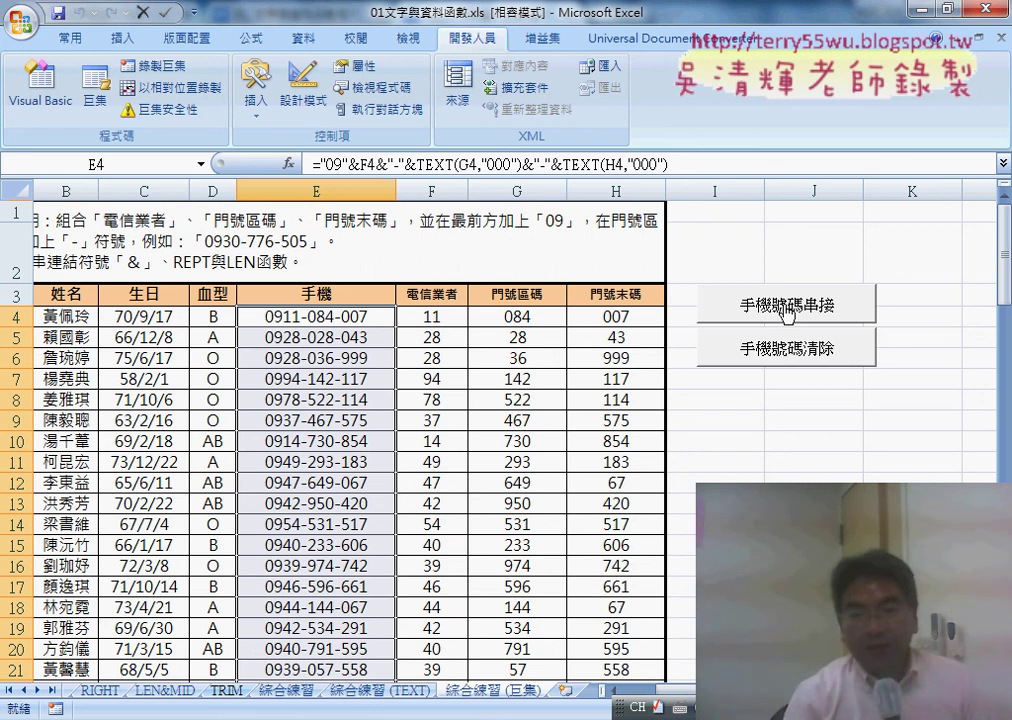
{"action": "left_click", "coordinate": [795, 352]}
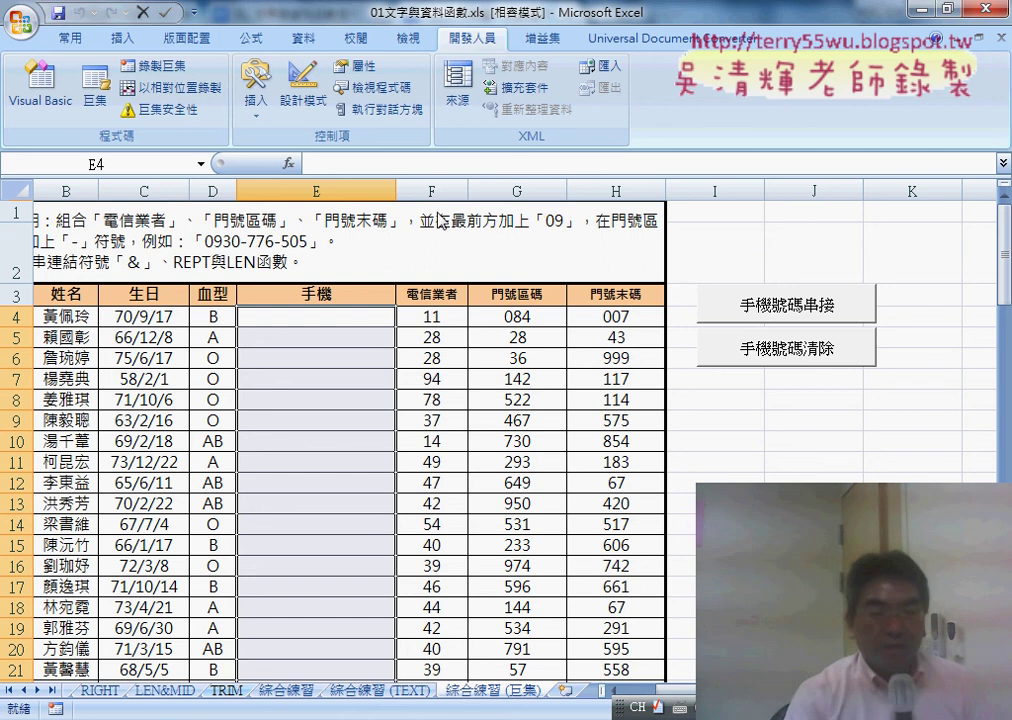
{"action": "left_click", "coordinate": [40, 85]}
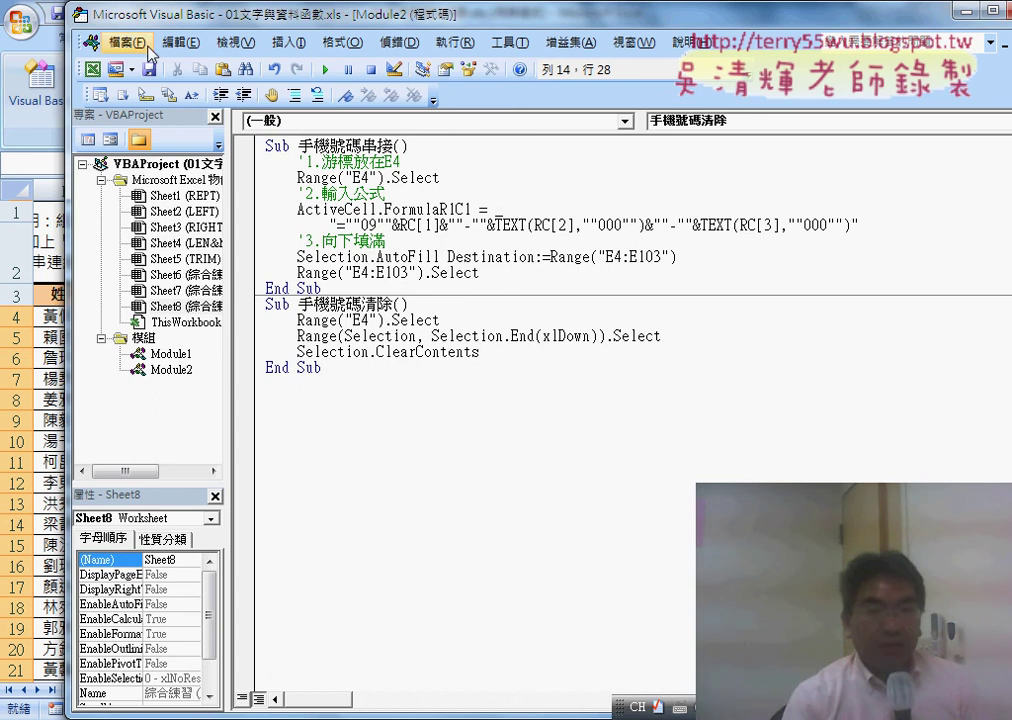
Close the VBA editor and show the Save As file format choices.
{"action": "double_click", "coordinate": [80, 14]}
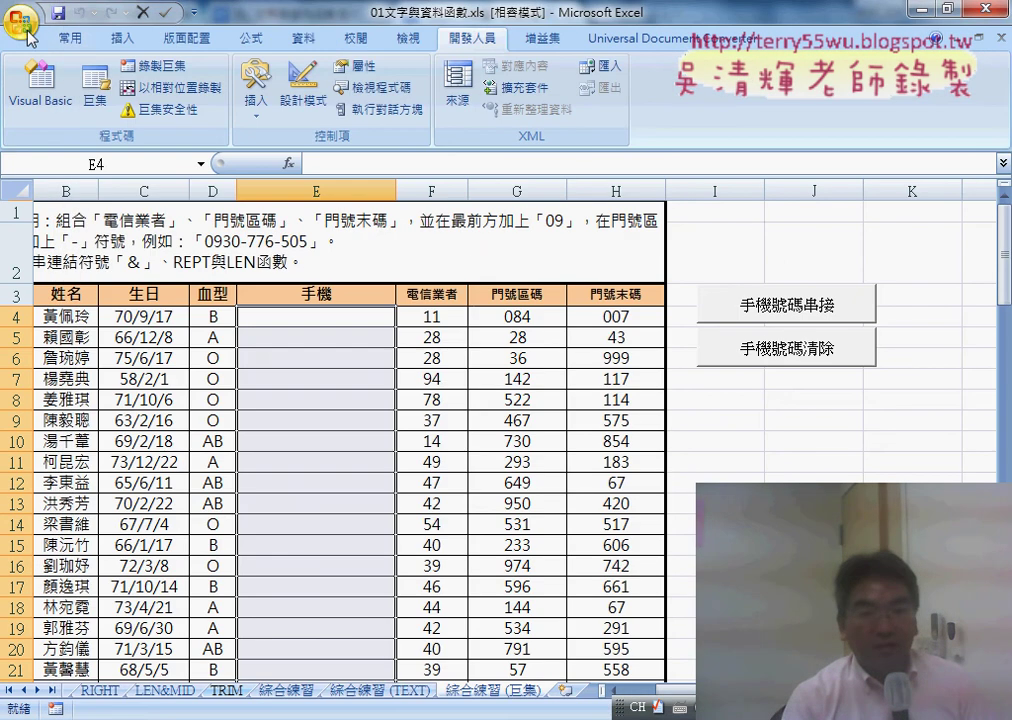
{"action": "left_click", "coordinate": [20, 20]}
{"action": "mouse_move", "coordinate": [95, 245]}
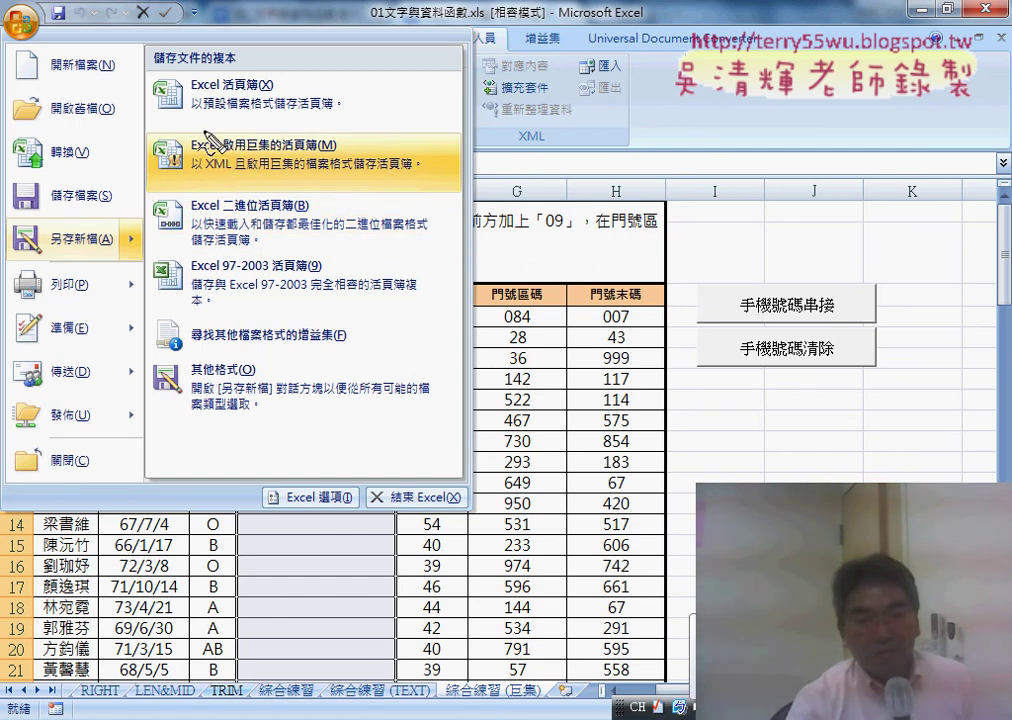
Annotate the standard and macro-enabled workbook formats and the two buttons, then dismiss the menu.
{"action": "mouse_move", "coordinate": [182, 117]}
{"action": "left_mouse_down"}
{"action": "mouse_move", "coordinate": [265, 72]}
{"action": "mouse_move", "coordinate": [195, 128]}
{"action": "left_mouse_up"}
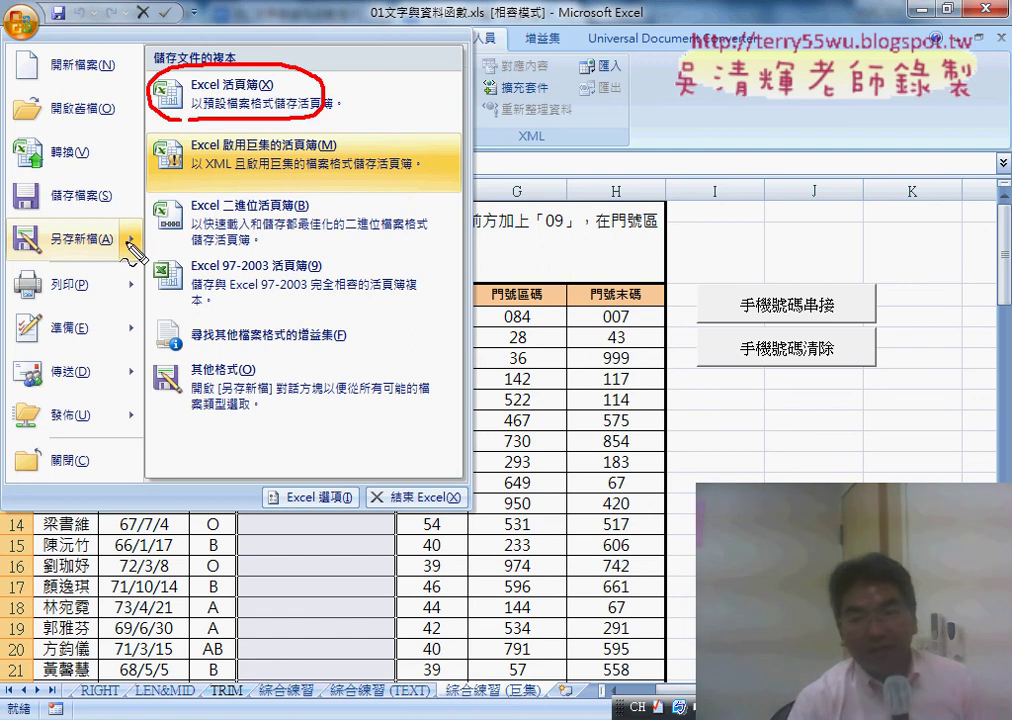
{"action": "left_click_drag", "start_coordinate": [722, 268], "coordinate": [765, 393]}
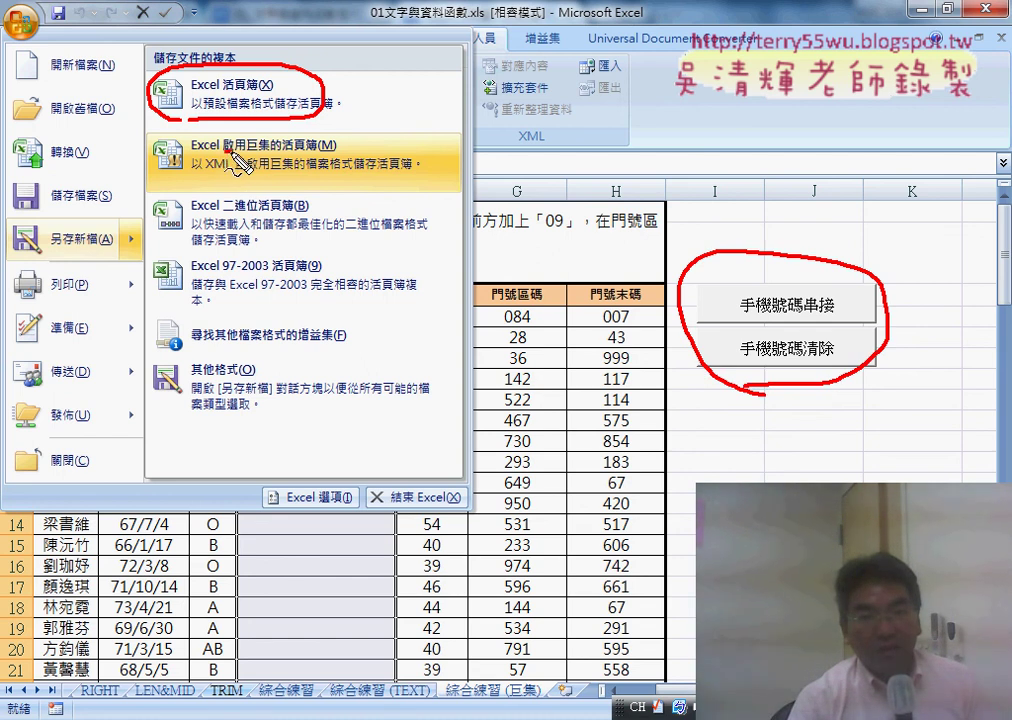
{"action": "left_click_drag", "start_coordinate": [252, 153], "coordinate": [322, 153]}
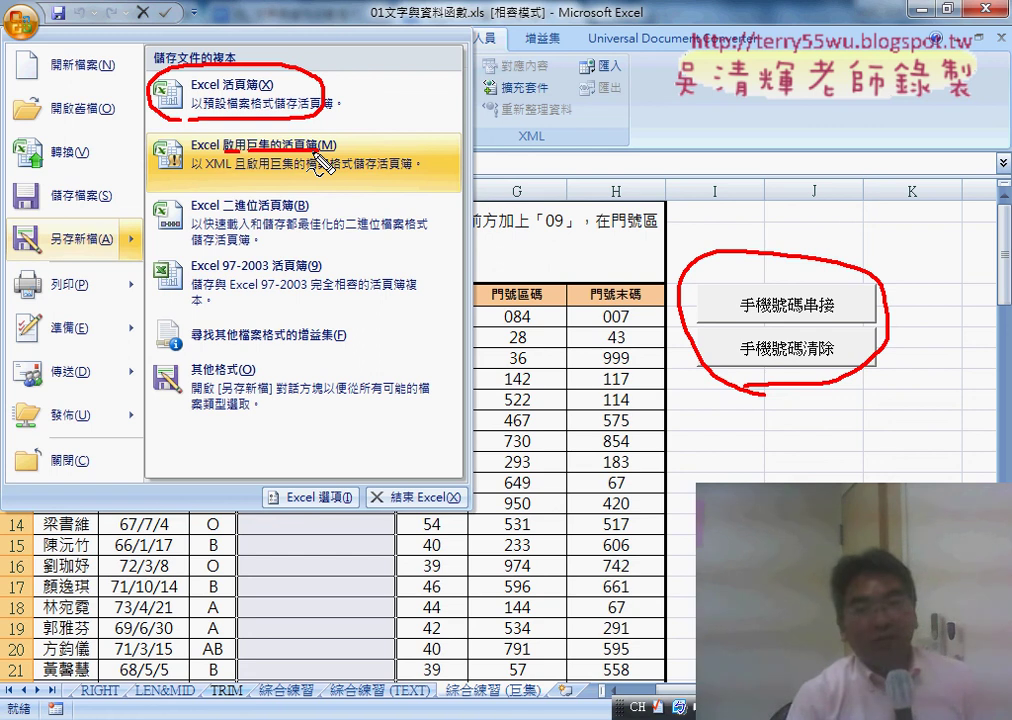
{"action": "left_click_drag", "start_coordinate": [367, 86], "coordinate": [402, 82]}
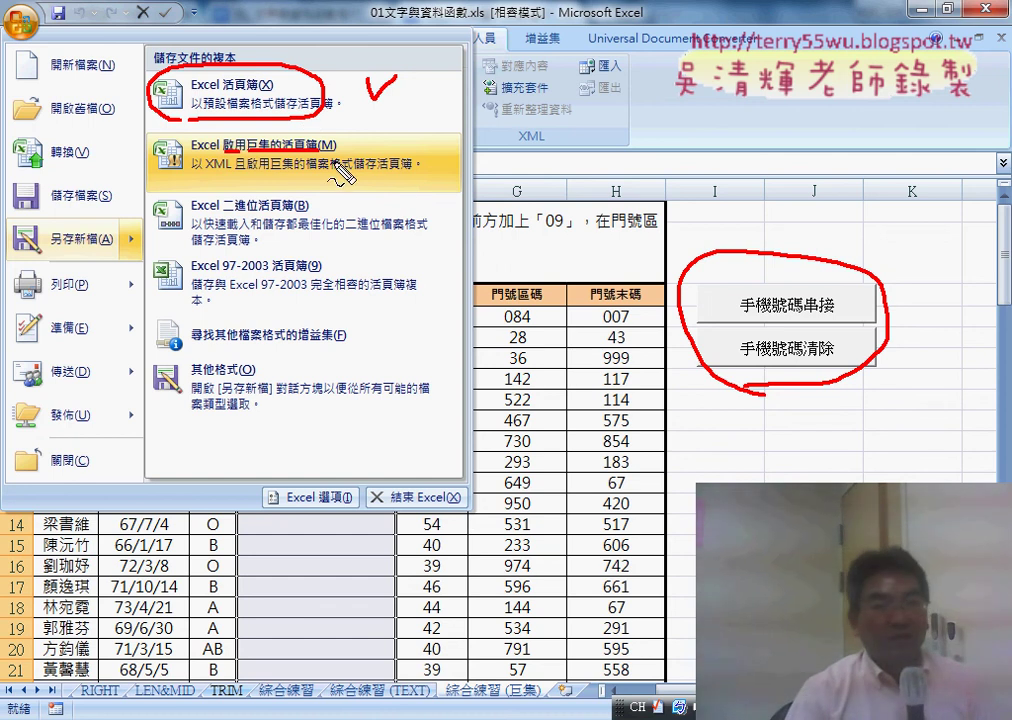
{"action": "mouse_move", "coordinate": [331, 164]}
{"action": "left_mouse_down"}
{"action": "mouse_move", "coordinate": [349, 151]}
{"action": "mouse_move", "coordinate": [382, 212]}
{"action": "left_mouse_up"}
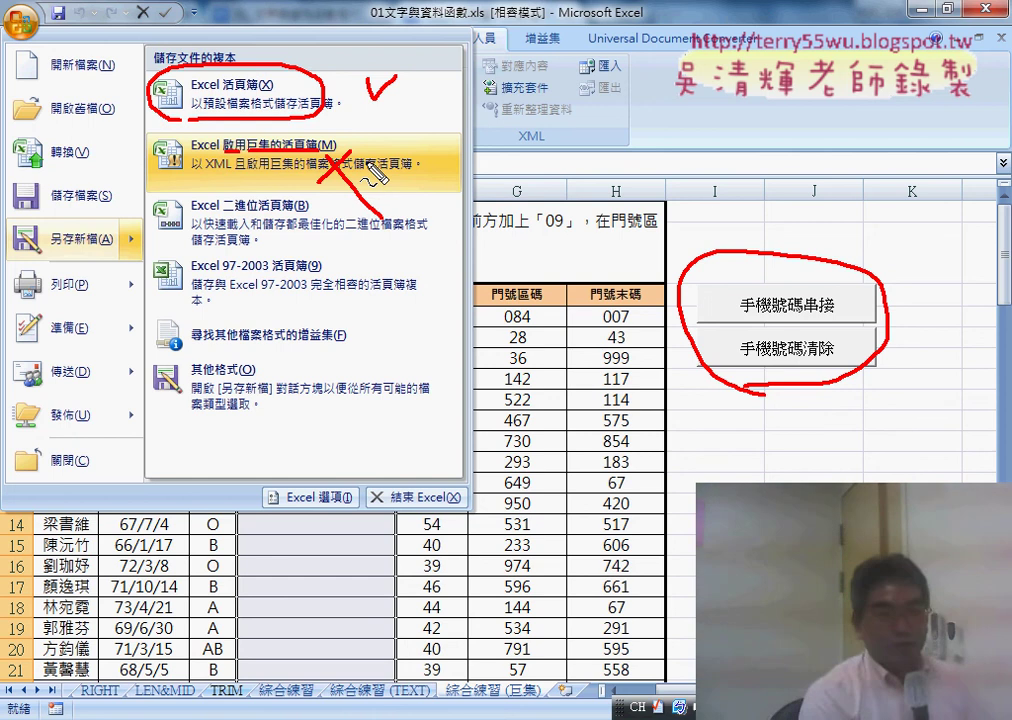
{"action": "key", "text": "Escape"}
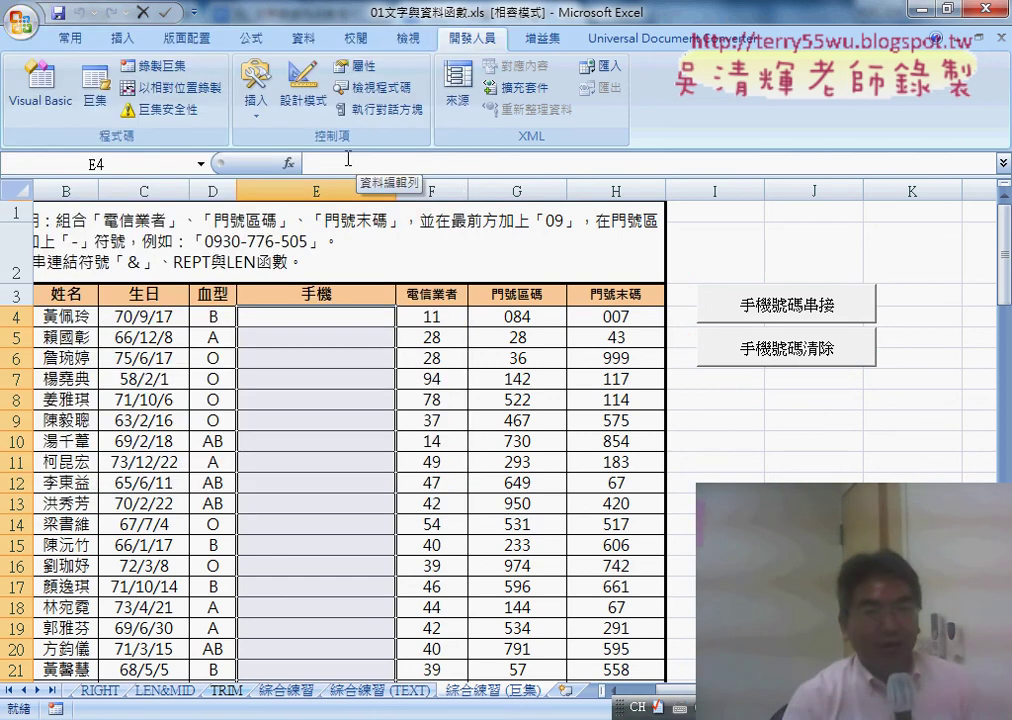
Choose Save As Excel Macro-Enabled Workbook and annotate the file name's extension.
{"action": "left_click", "coordinate": [20, 22]}
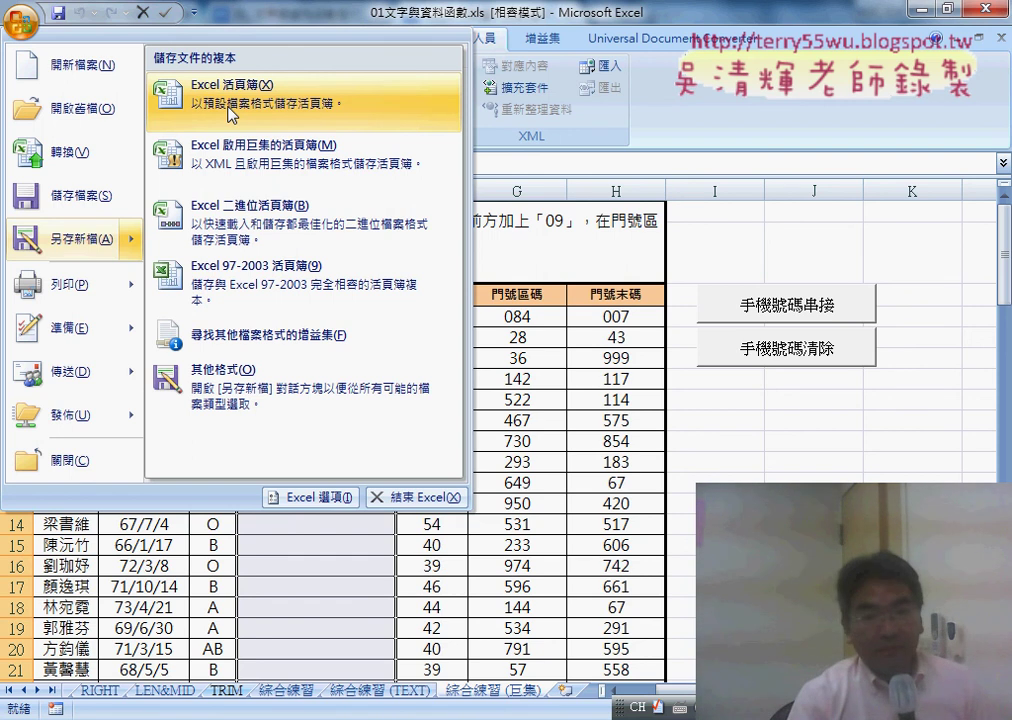
{"action": "left_click", "coordinate": [262, 168]}
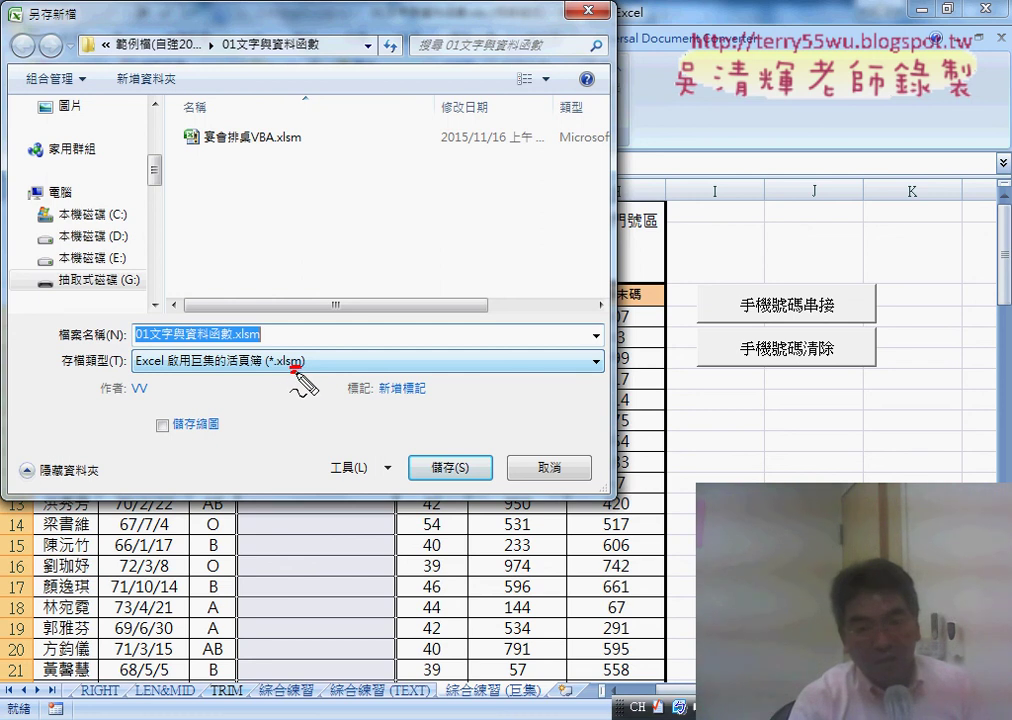
{"action": "left_click_drag", "start_coordinate": [299, 313], "coordinate": [314, 331]}
{"action": "mouse_move", "coordinate": [322, 288]}
{"action": "left_mouse_down"}
{"action": "mouse_move", "coordinate": [322, 330]}
{"action": "mouse_move", "coordinate": [366, 332]}
{"action": "left_mouse_up"}
{"action": "mouse_move", "coordinate": [366, 310]}
{"action": "left_mouse_down"}
{"action": "mouse_move", "coordinate": [347, 333]}
{"action": "mouse_move", "coordinate": [372, 338]}
{"action": "left_mouse_up"}
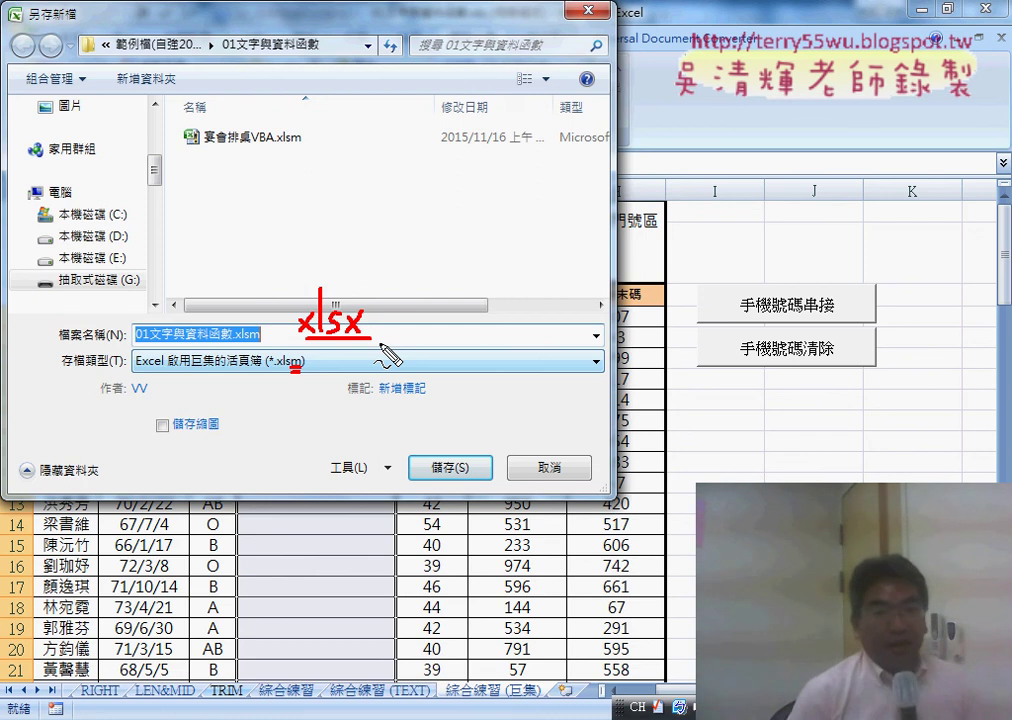
{"action": "key", "text": "Escape"}
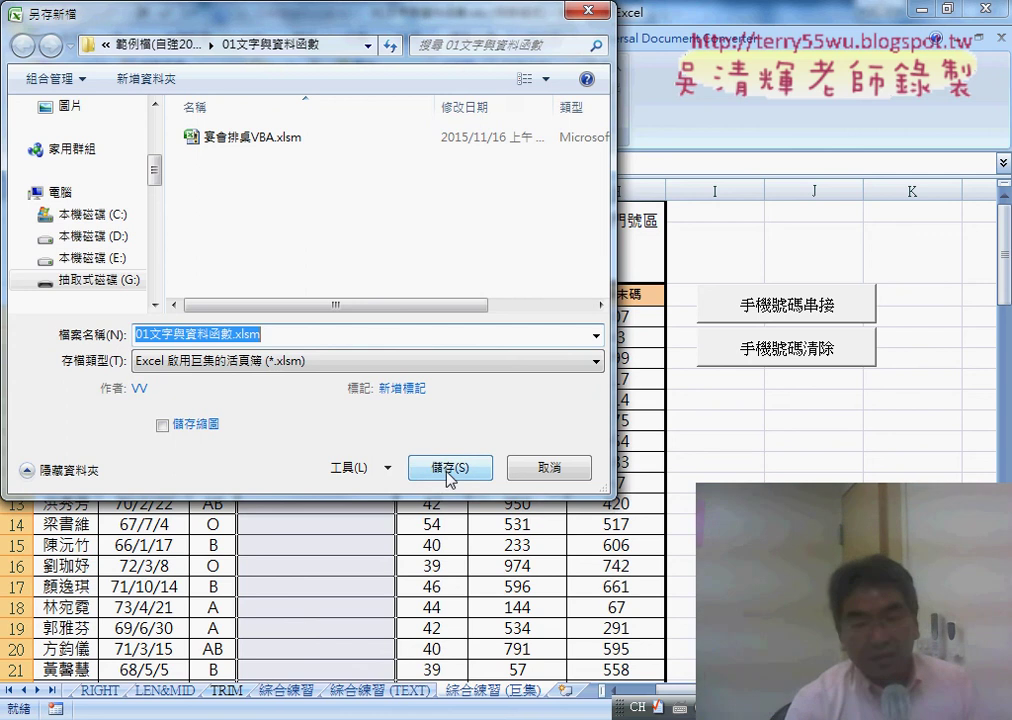
Show the folder as medium icons and save the workbook as 01文字與資料函數.xlsm.
{"action": "left_click", "coordinate": [545, 79]}
{"action": "left_click", "coordinate": [583, 86]}
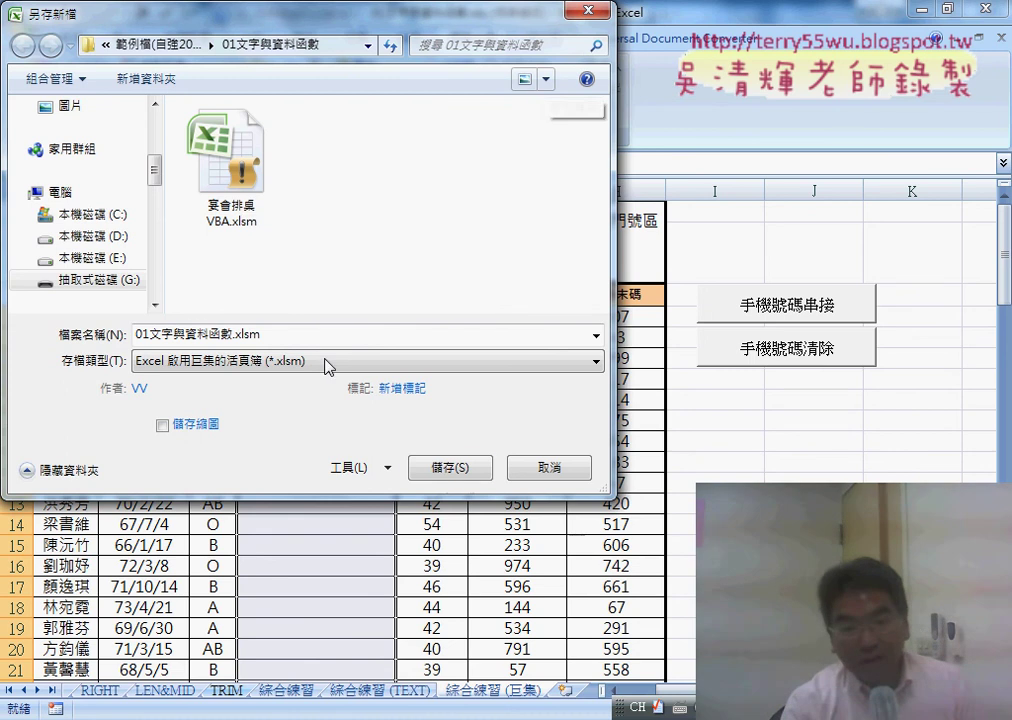
{"action": "left_click", "coordinate": [445, 474]}
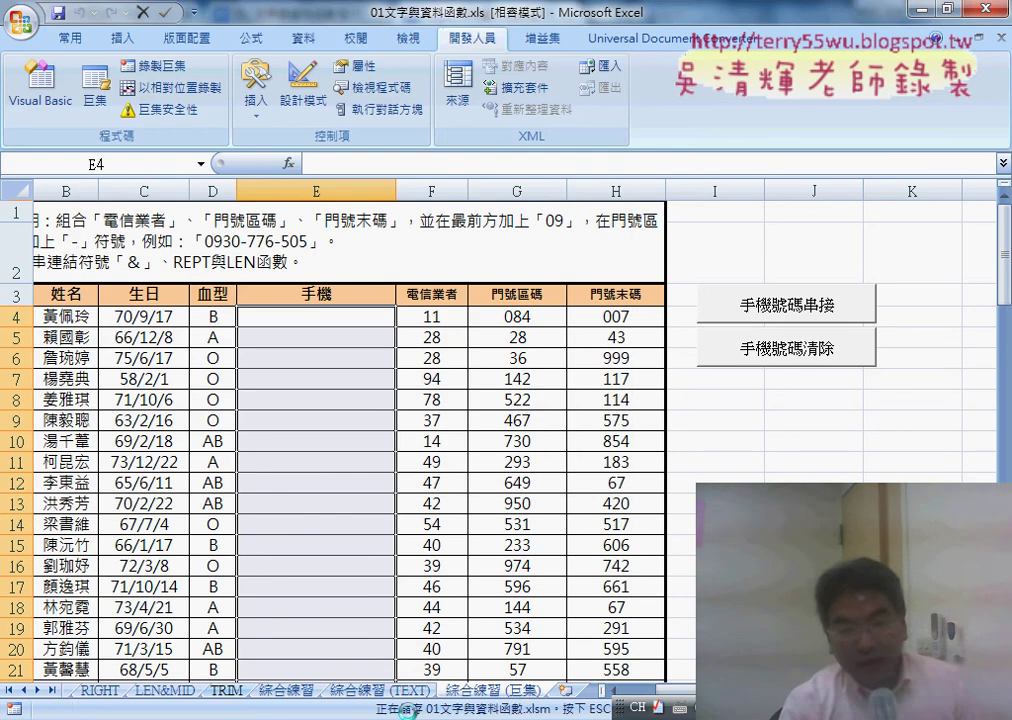
{"action": "mouse_move", "coordinate": [236, 715]}
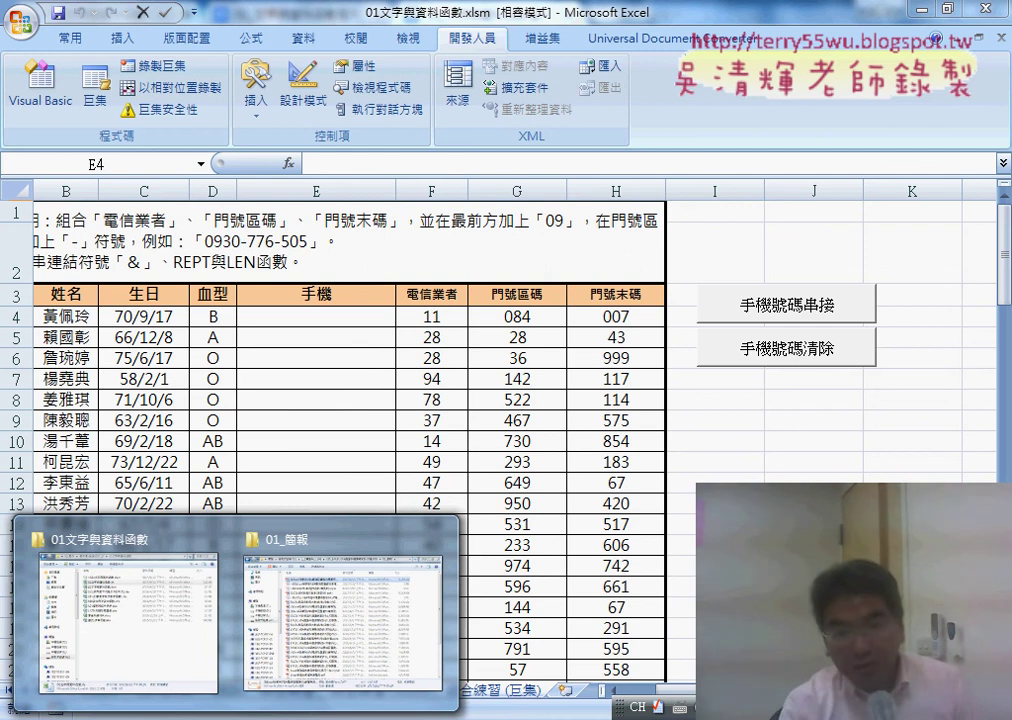
{"action": "left_click", "coordinate": [192, 642]}
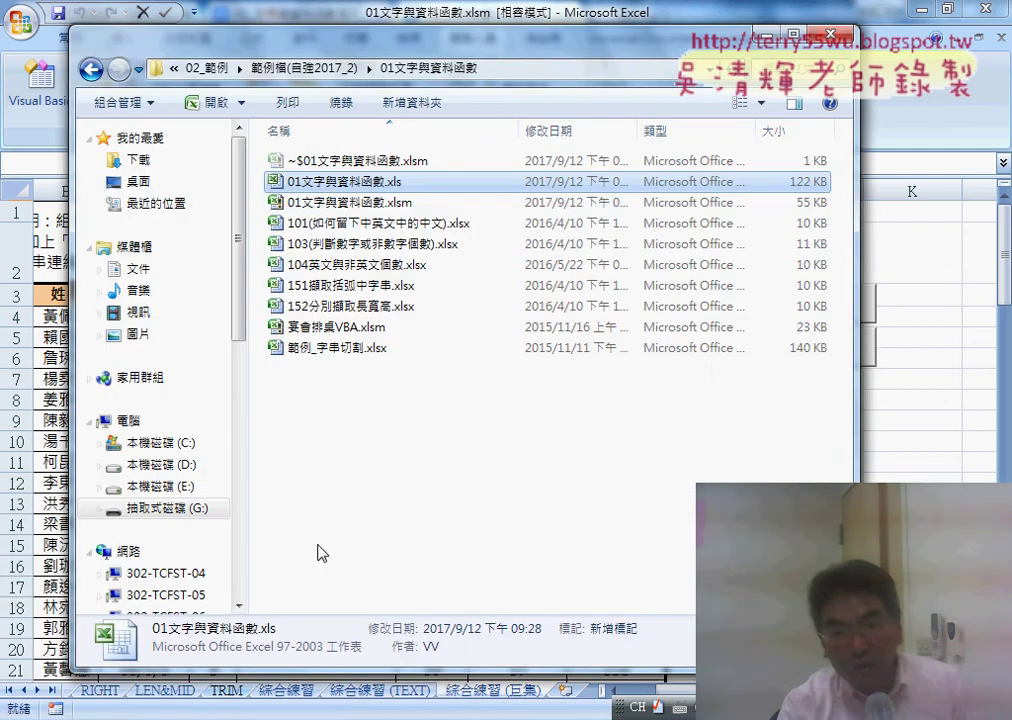
{"action": "left_click", "coordinate": [350, 203]}
{"action": "left_click", "coordinate": [392, 184]}
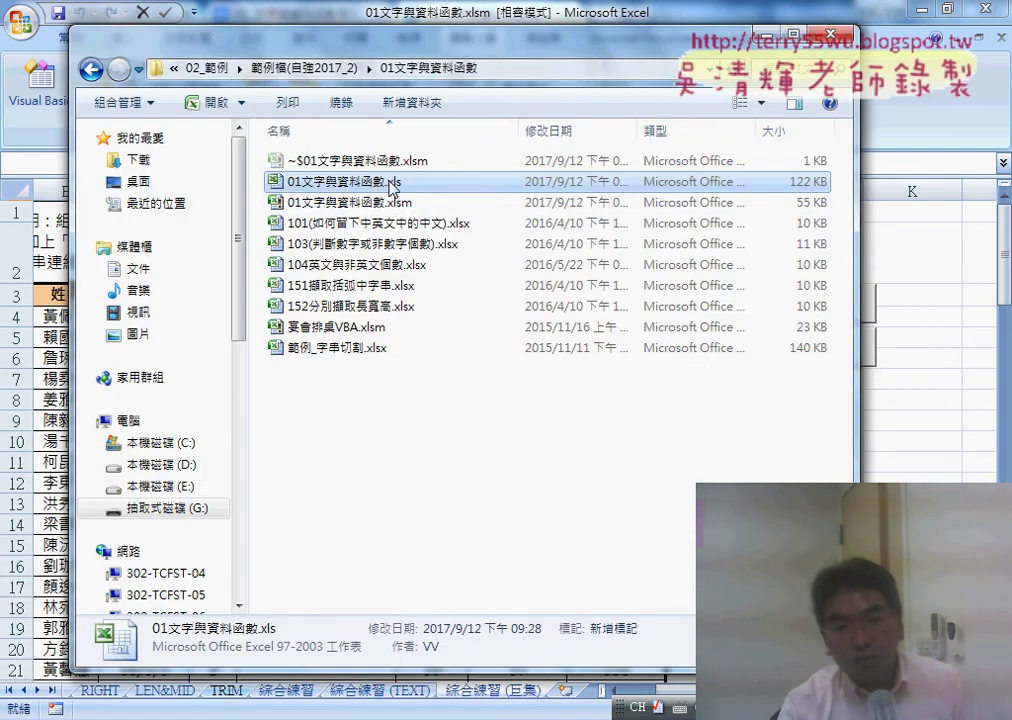
{"action": "left_click", "coordinate": [330, 203]}
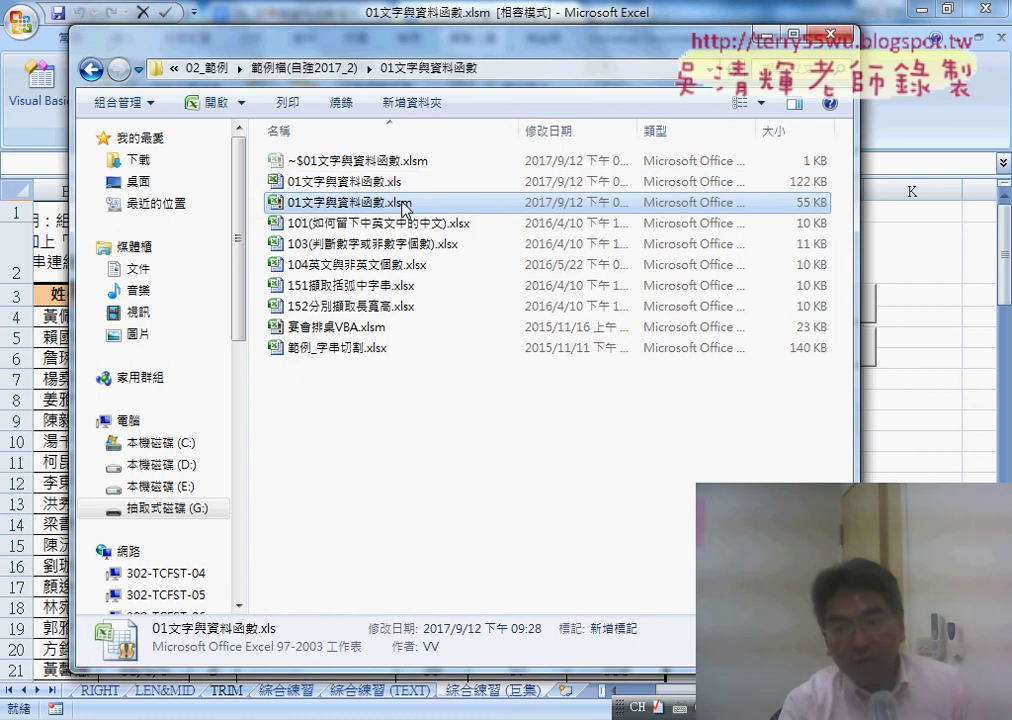
{"action": "left_click", "coordinate": [760, 103]}
{"action": "left_click", "coordinate": [815, 129]}
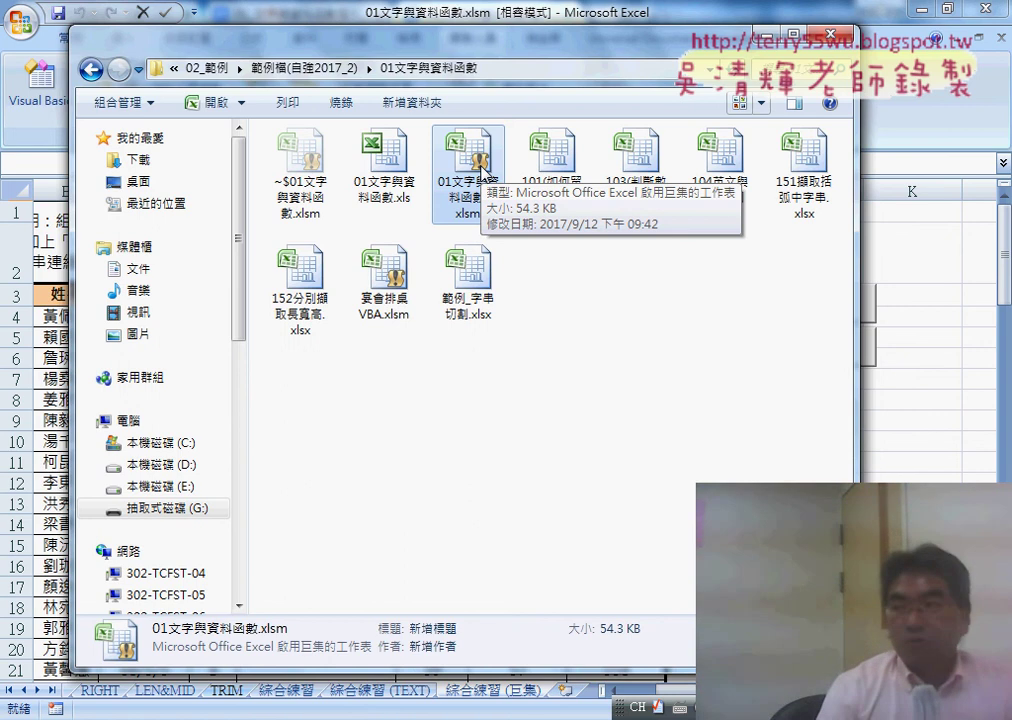
{"action": "left_click", "coordinate": [515, 422]}
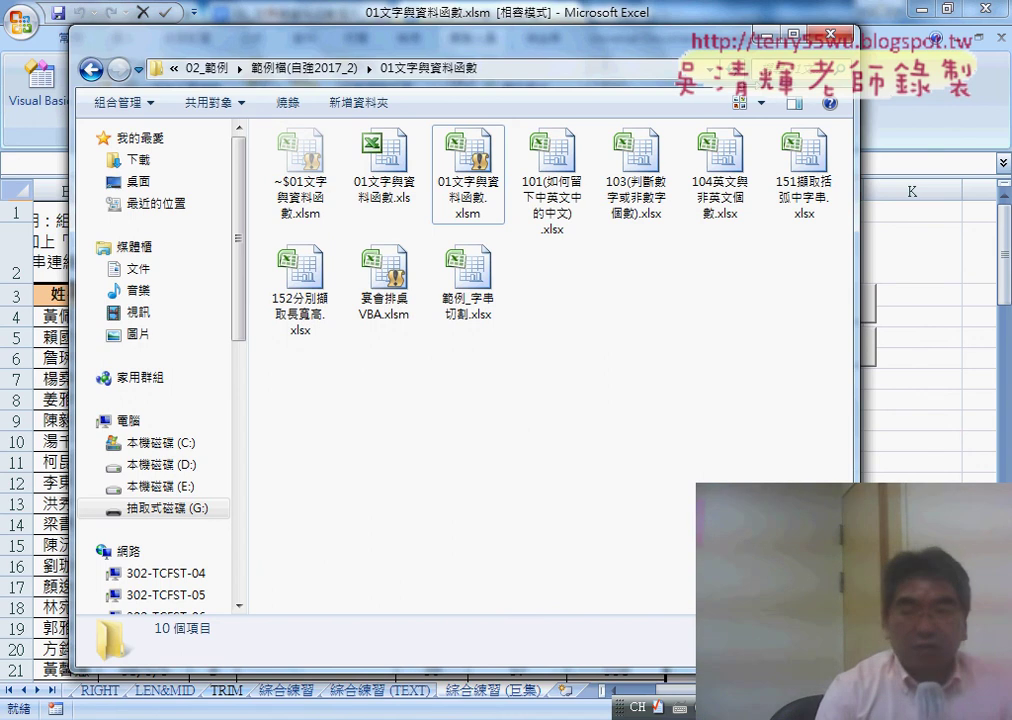
{"action": "left_click", "coordinate": [829, 33]}
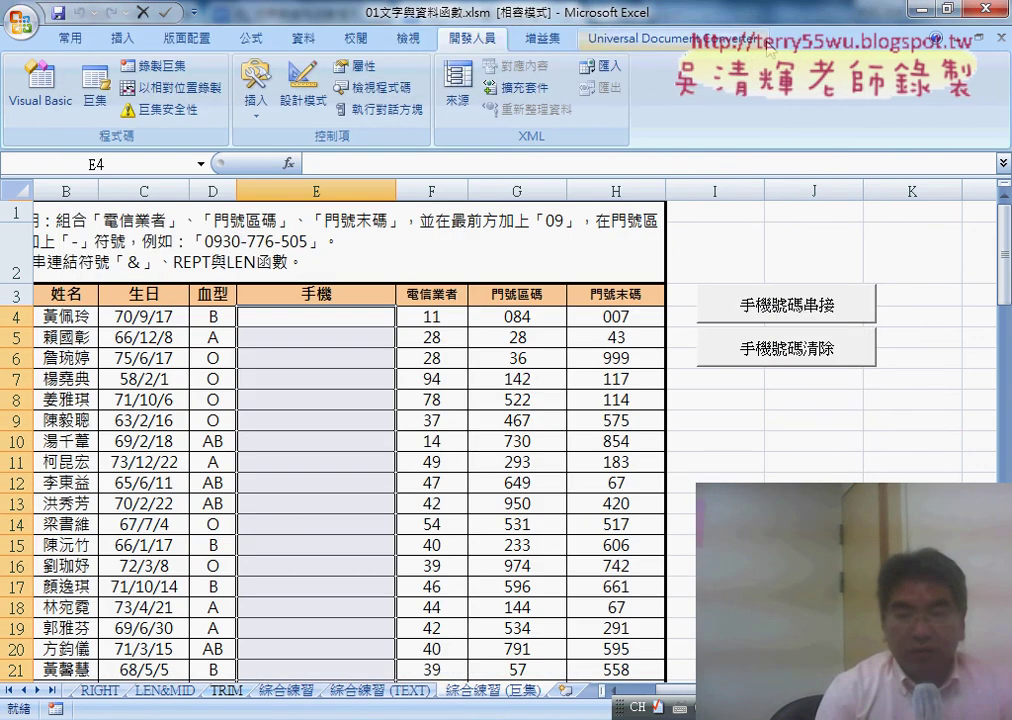
Run the concatenate and clear buttons on column E, then open and dismiss the Office menu.
{"action": "left_click", "coordinate": [792, 314]}
{"action": "left_click", "coordinate": [791, 350]}
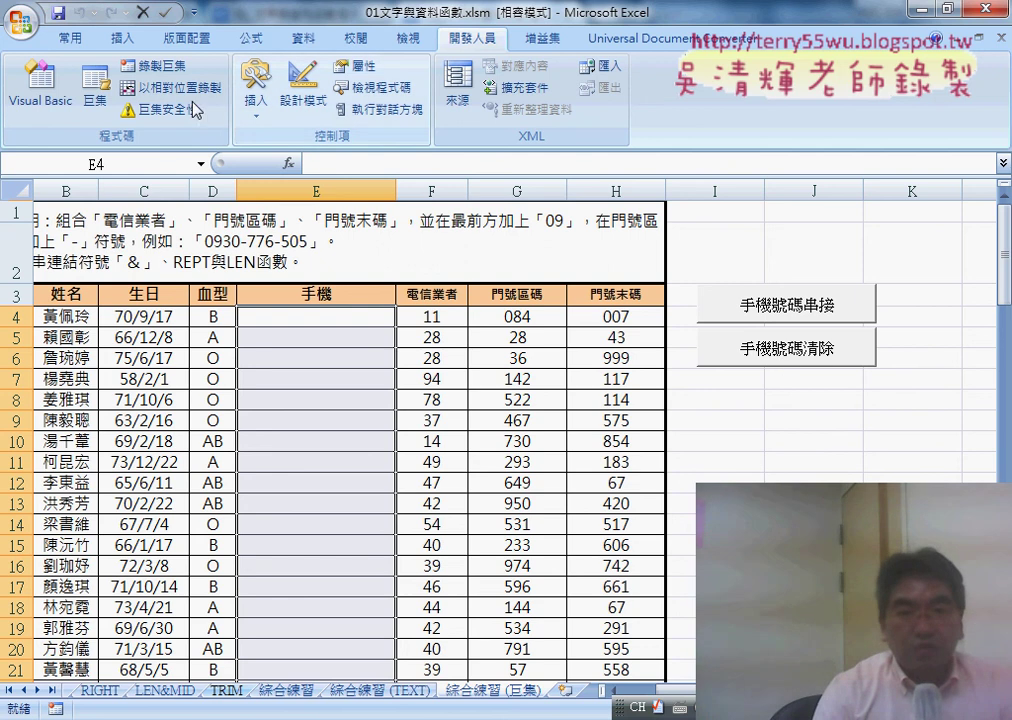
{"action": "left_click", "coordinate": [20, 22]}
{"action": "mouse_move", "coordinate": [85, 220]}
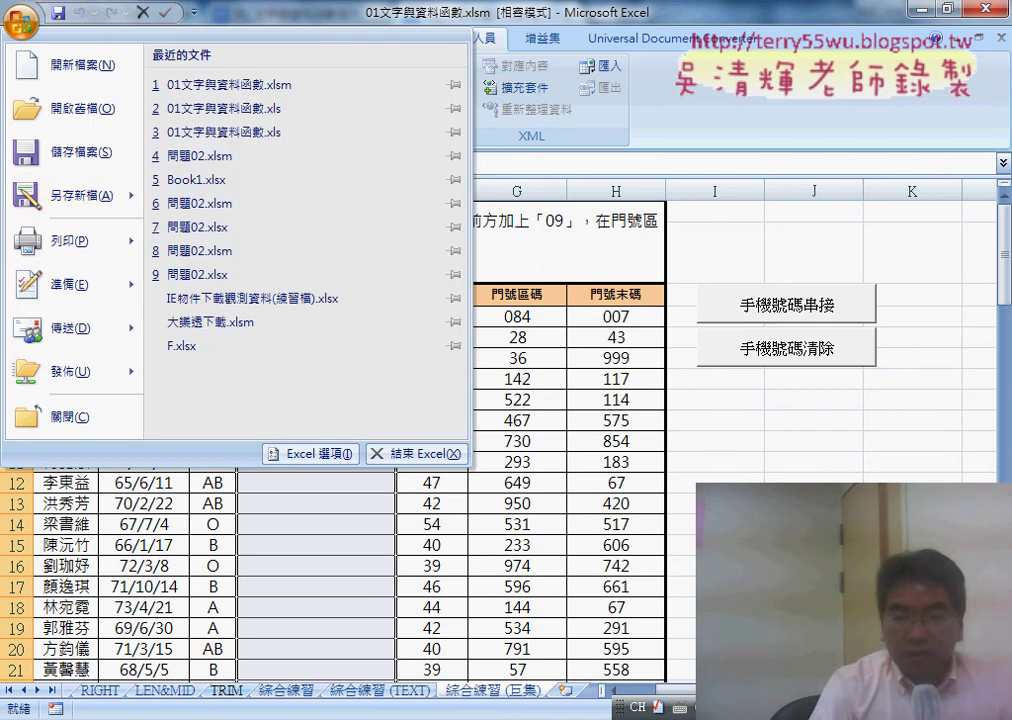
{"action": "left_click", "coordinate": [714, 565]}
{"action": "left_click", "coordinate": [714, 565]}
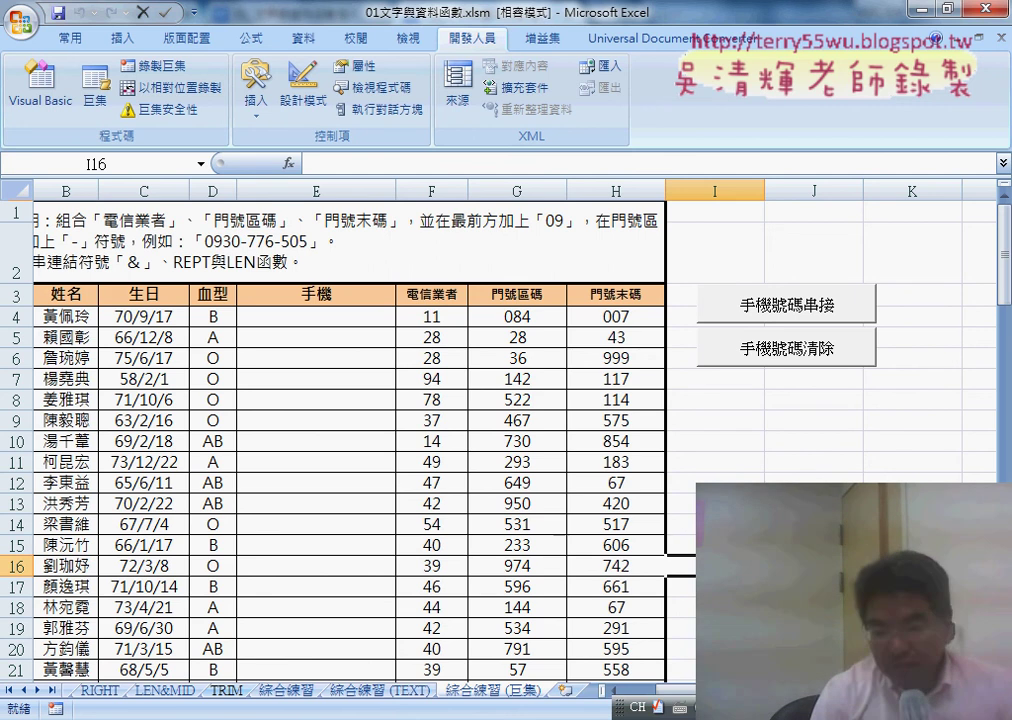
Switch to the Google Docs notes and scroll down to the note on VBA's two forms.
{"action": "mouse_move", "coordinate": [455, 712]}
{"action": "left_click", "coordinate": [481, 678]}
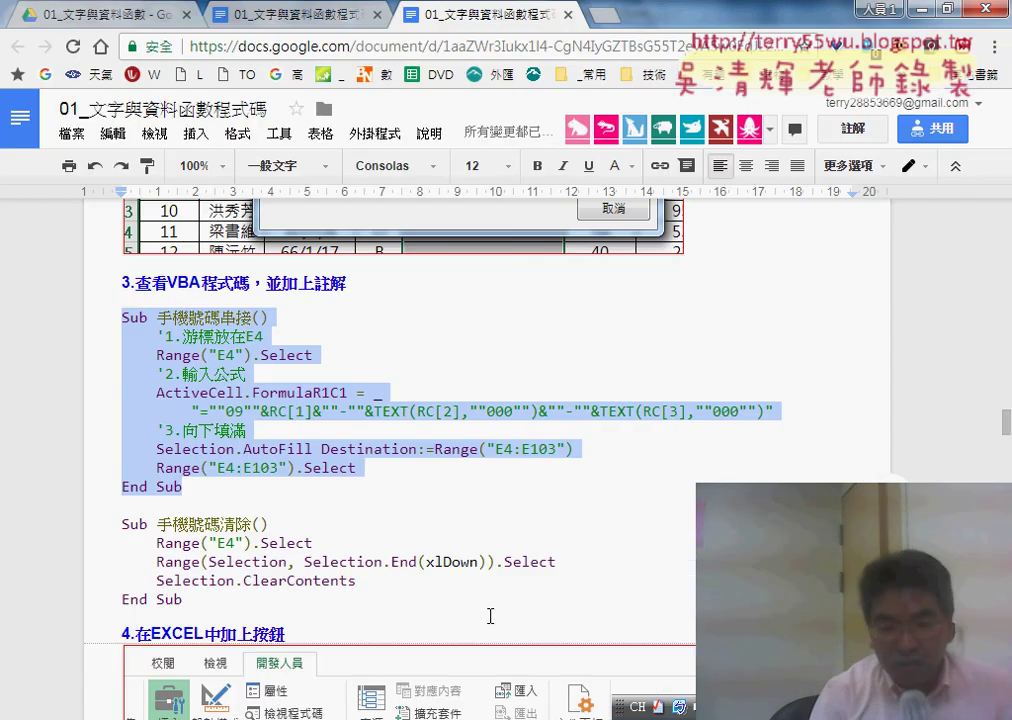
{"action": "scroll", "coordinate": [491, 593], "scroll_direction": "down", "scroll_amount": 2}
{"action": "scroll", "coordinate": [491, 593], "scroll_direction": "down", "scroll_amount": 1}
{"action": "scroll", "coordinate": [491, 593], "scroll_direction": "down", "scroll_amount": 4}
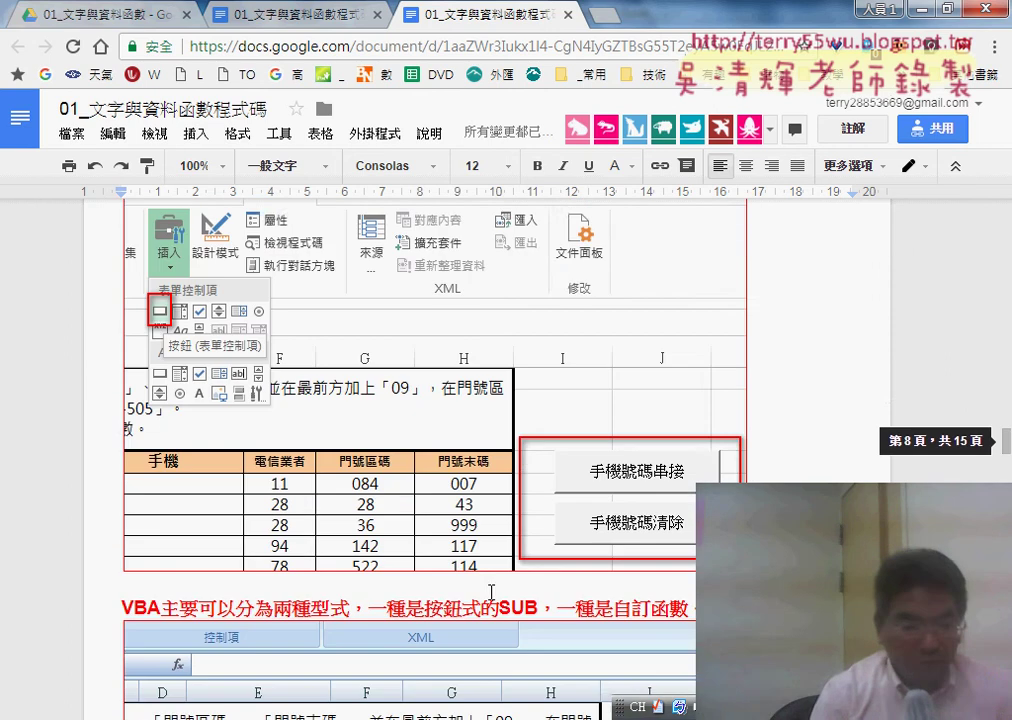
{"action": "scroll", "coordinate": [491, 593], "scroll_direction": "down", "scroll_amount": 1}
{"action": "scroll", "coordinate": [489, 592], "scroll_direction": "down", "scroll_amount": 1}
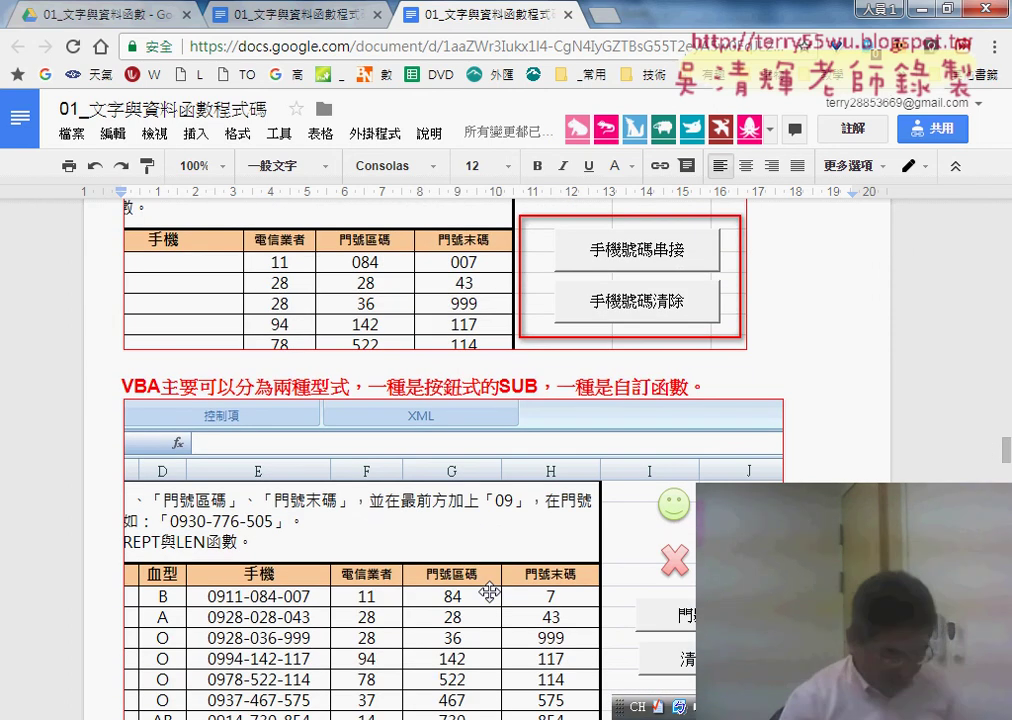